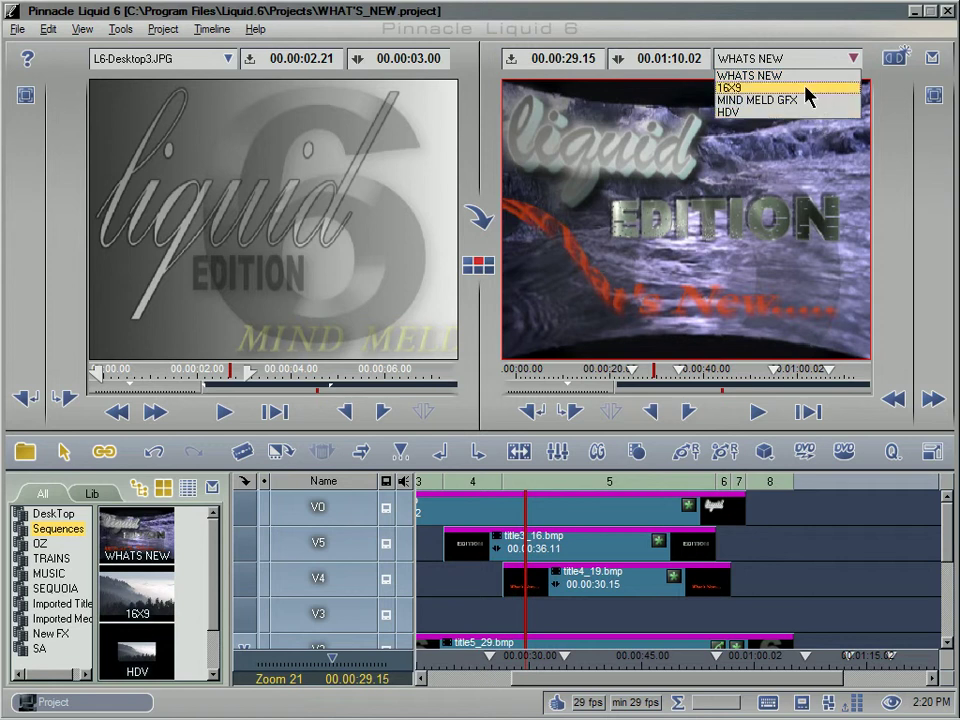
- Open the 16X9 sequence and play it back from about 00:00:03.24
{"action": "left_click", "coordinate": [750, 89]}
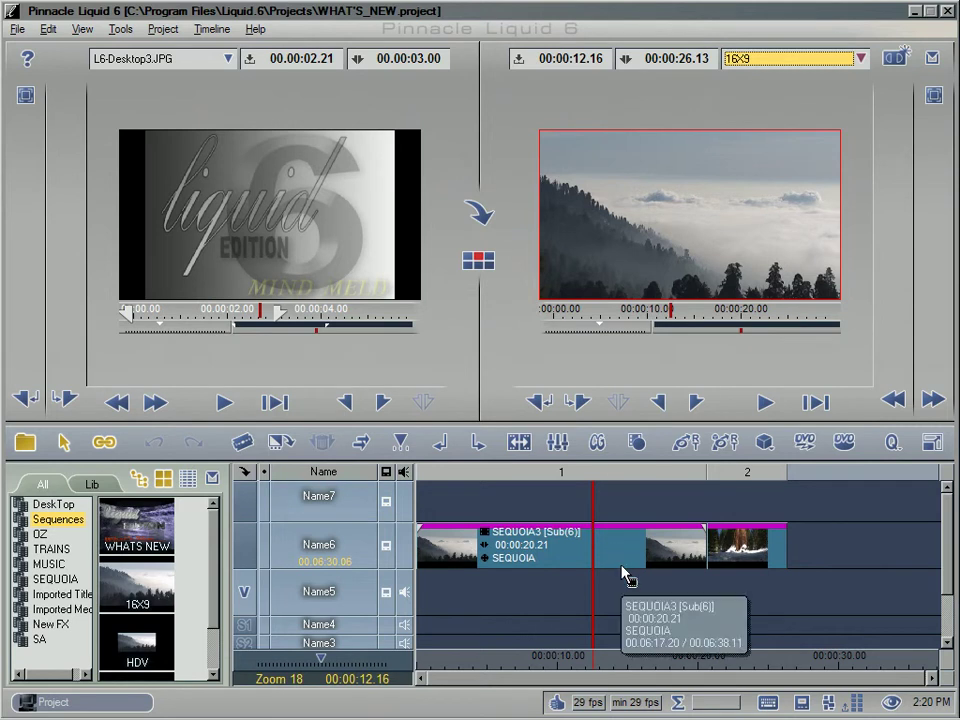
{"action": "left_click", "coordinate": [471, 663]}
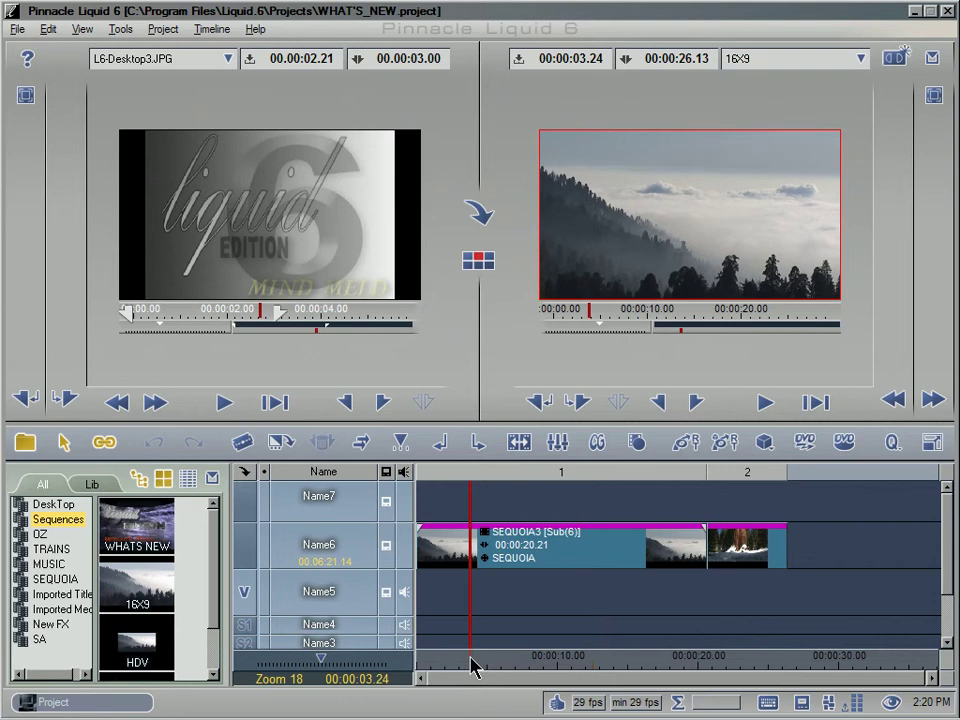
{"action": "key", "text": "space"}
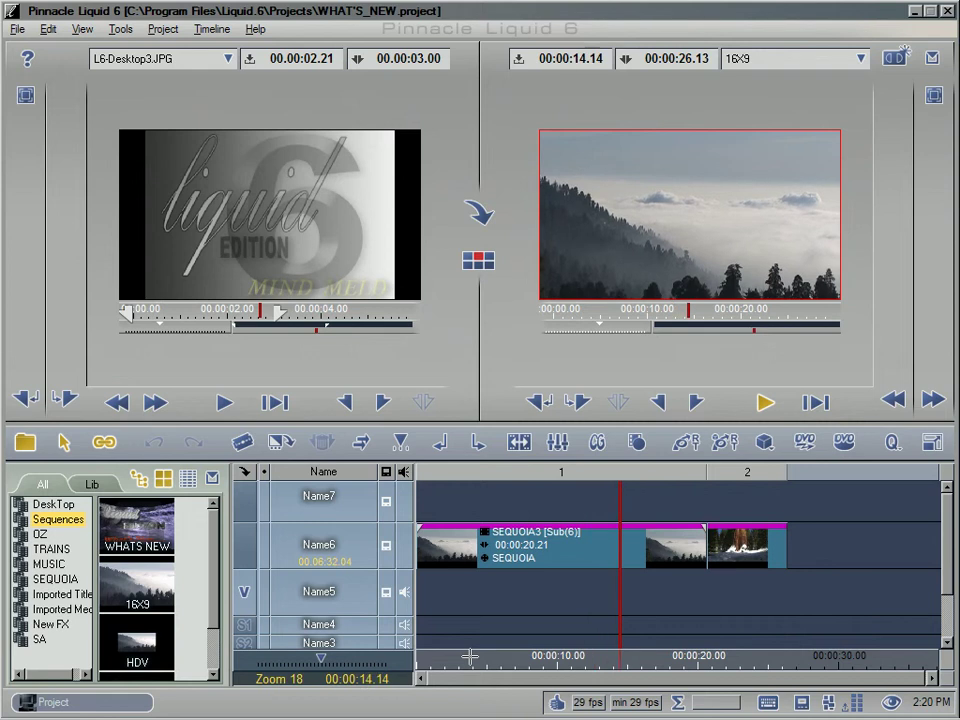
- Open the HDV sequence and place the SEQUOIA3 [Sub(5)] clip from the SEQUOIA rack on track Name6 at about 00:00:03.18
{"action": "left_click", "coordinate": [851, 62]}
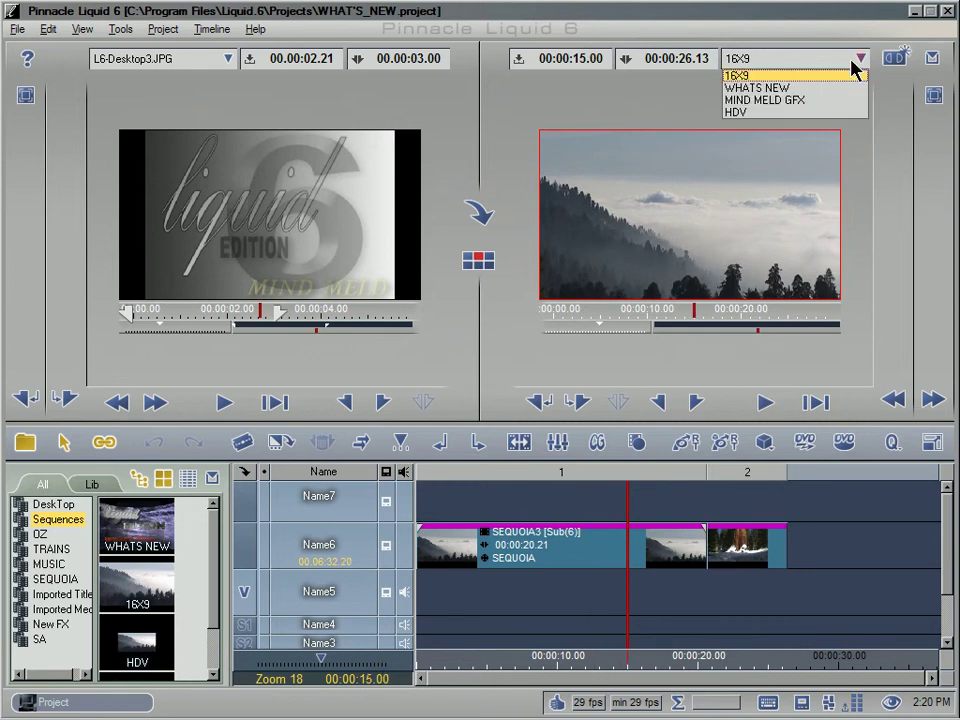
{"action": "left_click", "coordinate": [775, 113]}
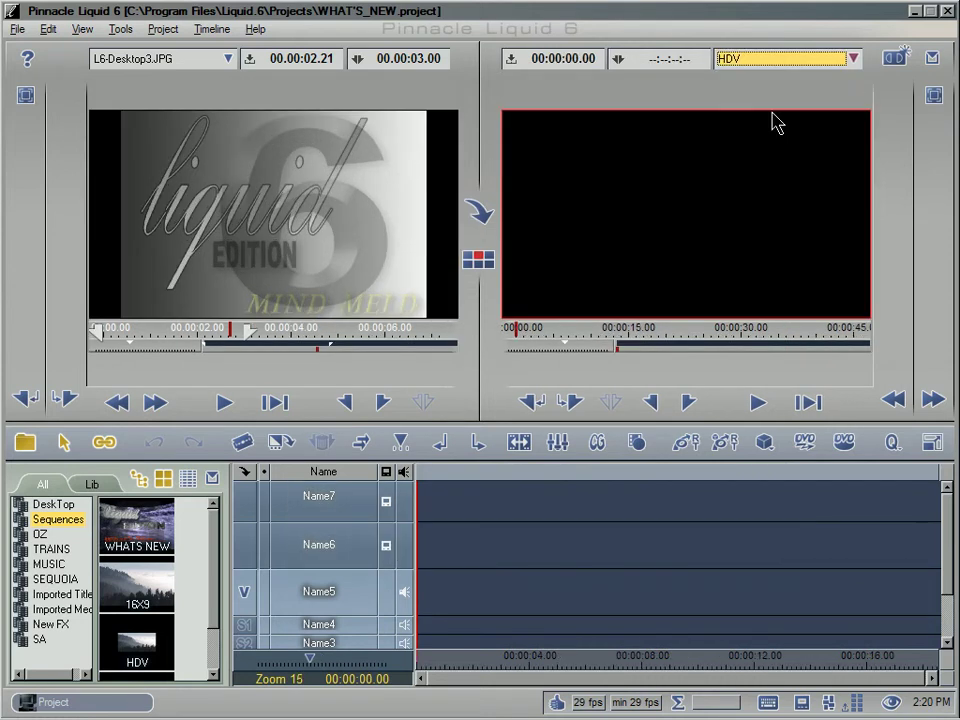
{"action": "left_click", "coordinate": [54, 579]}
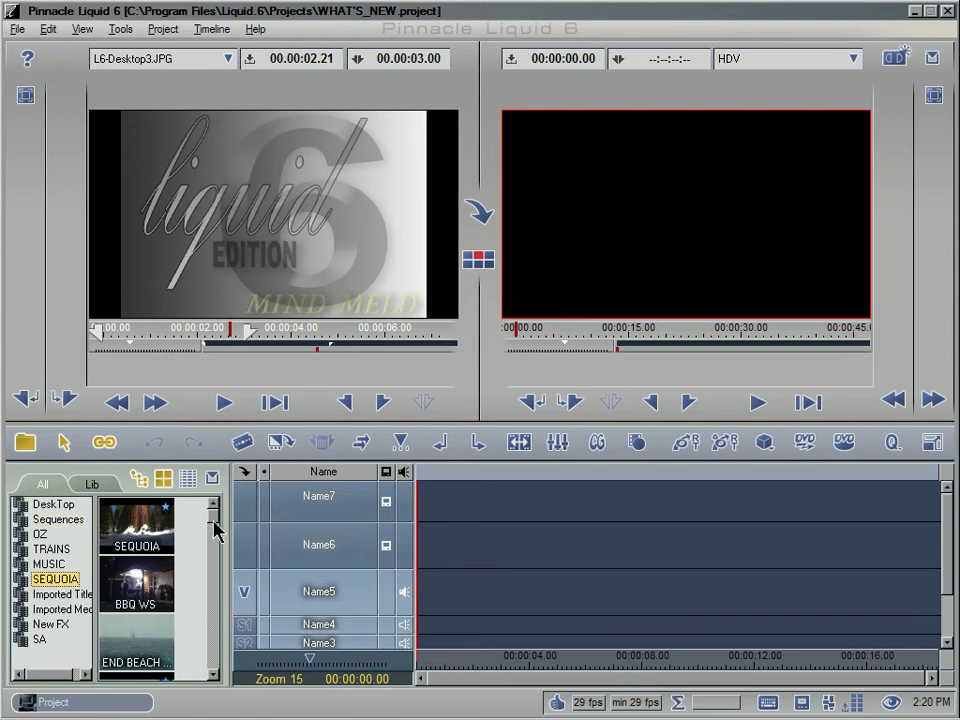
{"action": "left_click_drag", "start_coordinate": [214, 521], "coordinate": [213, 545]}
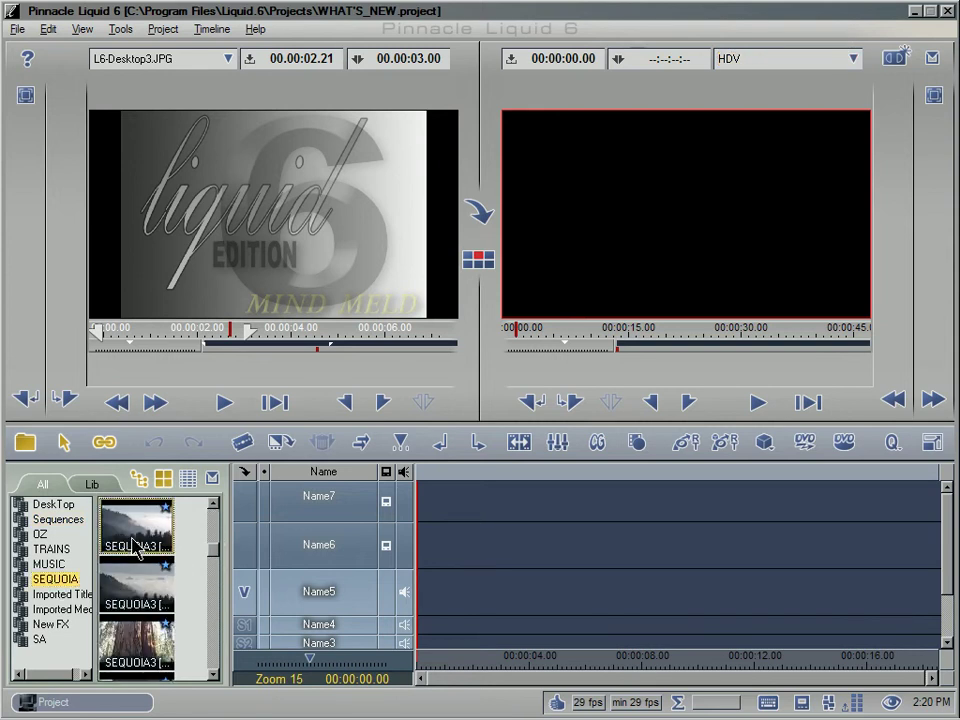
{"action": "left_click_drag", "start_coordinate": [137, 544], "coordinate": [525, 561]}
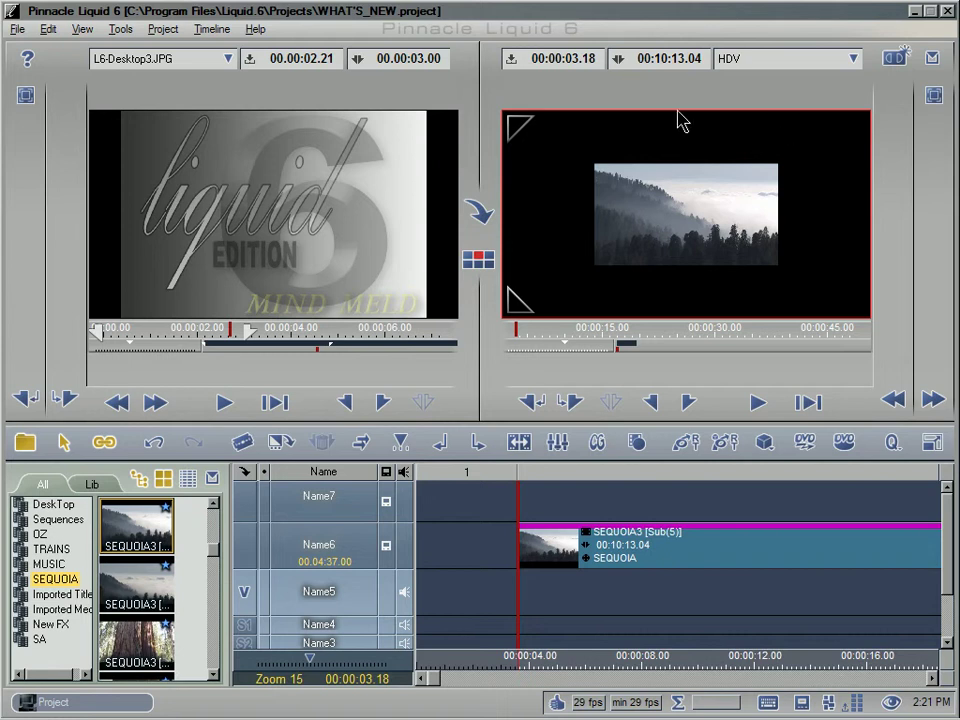
- Examine the HDV sequence's timeline properties, including preset, resolution and interlacing, and close them without changes
{"action": "right_click", "coordinate": [556, 497]}
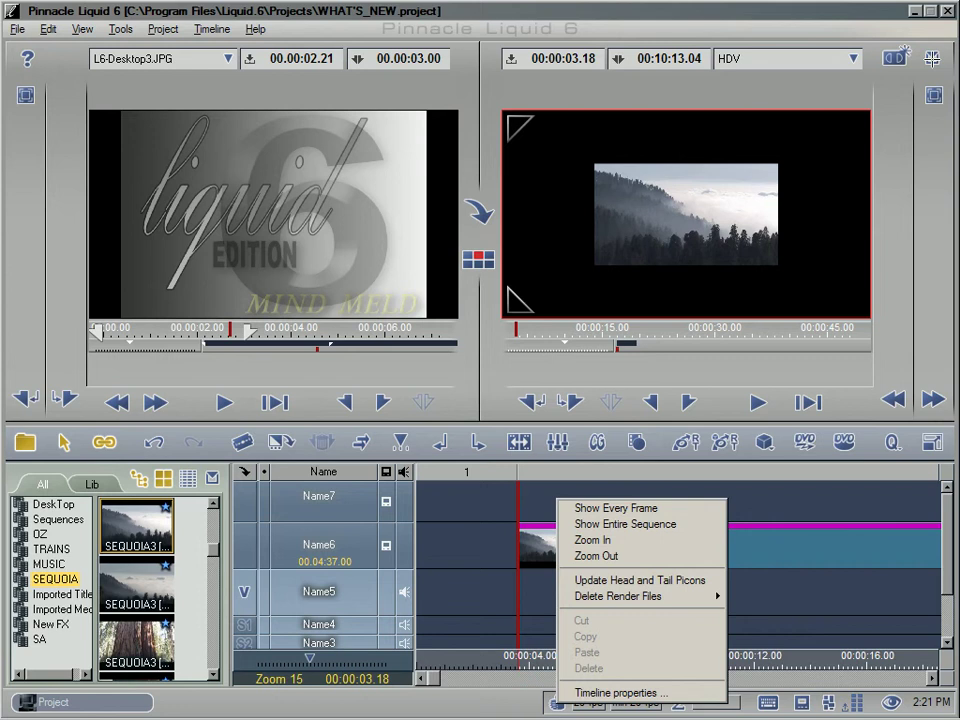
{"action": "left_click", "coordinate": [933, 59]}
{"action": "left_click", "coordinate": [933, 59]}
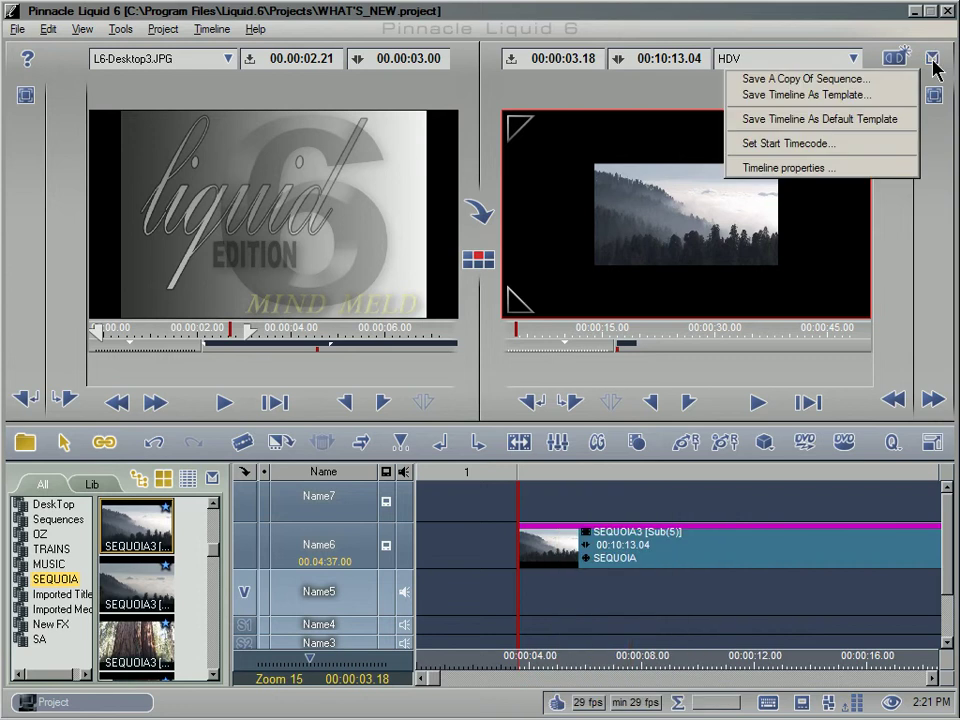
{"action": "left_click", "coordinate": [879, 170]}
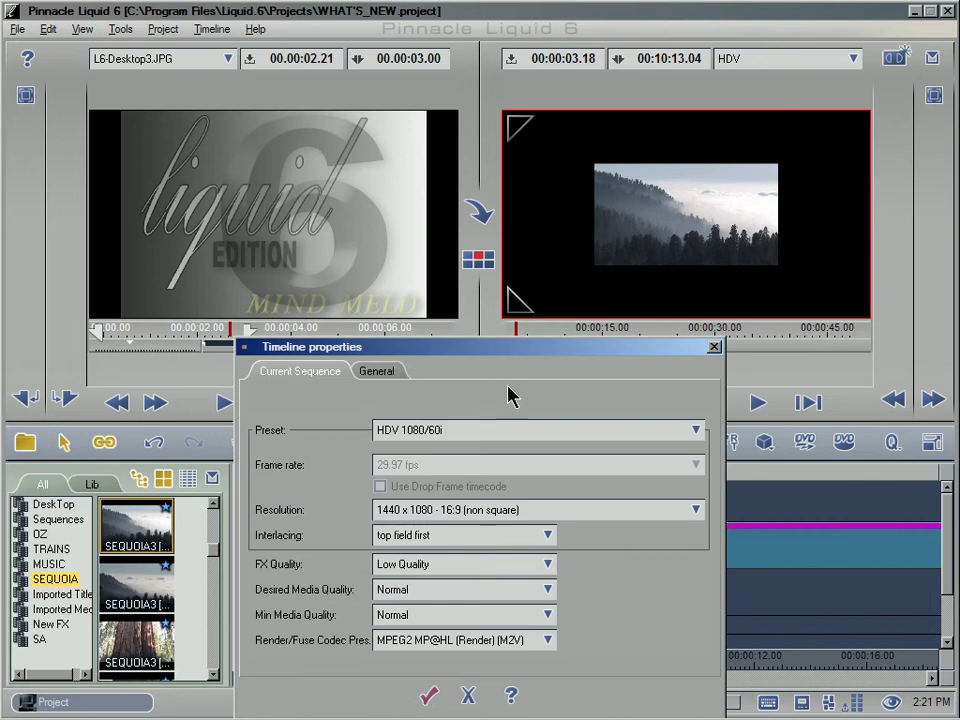
{"action": "left_click_drag", "start_coordinate": [505, 349], "coordinate": [505, 120]}
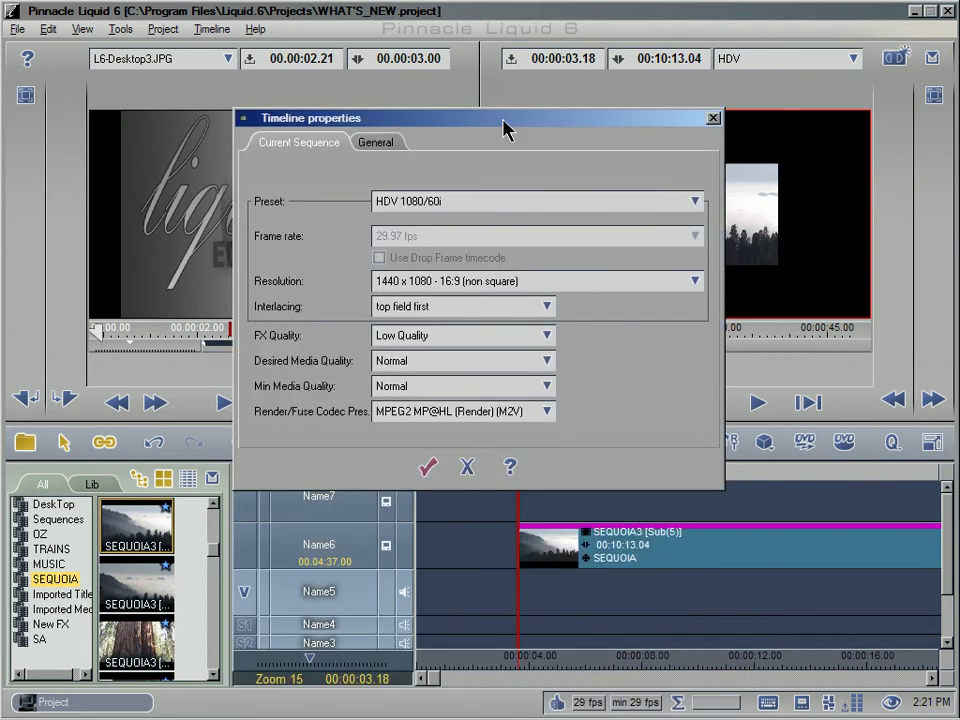
{"action": "left_click", "coordinate": [470, 467]}
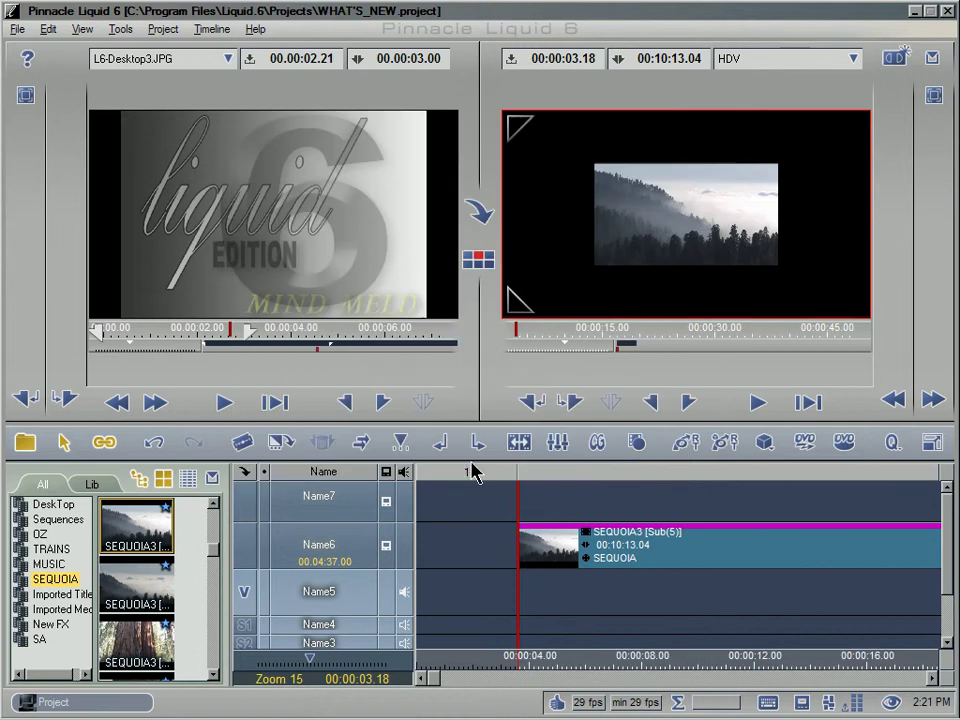
- Start a new sequence named HDV2 with the Default layout template
{"action": "left_click", "coordinate": [899, 63]}
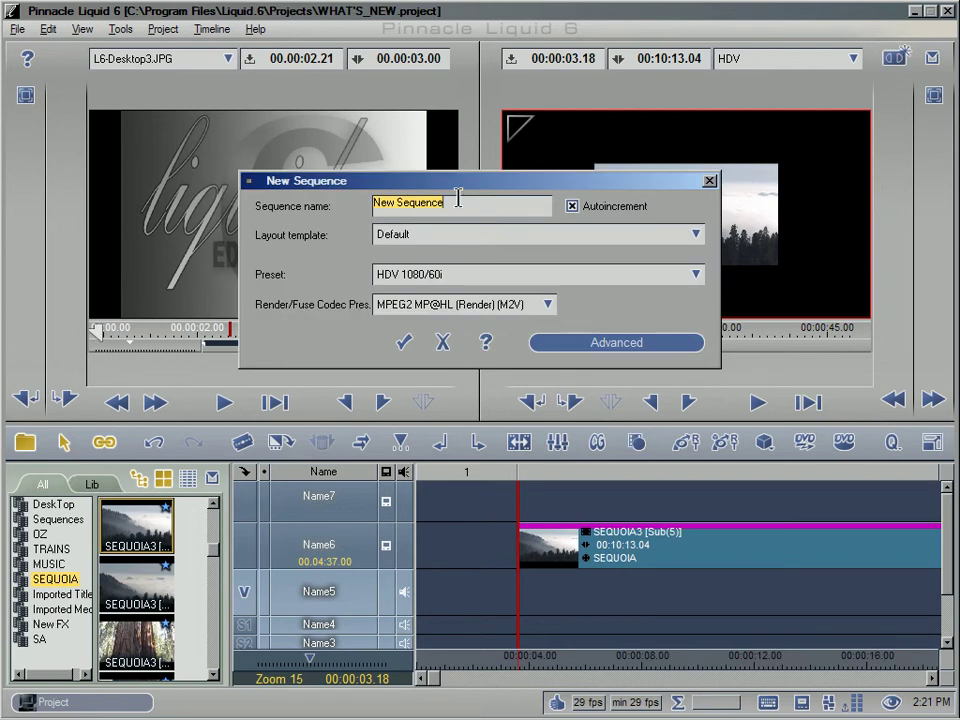
{"action": "key", "text": "BackSpace"}
{"action": "type", "text": "HDV2"}
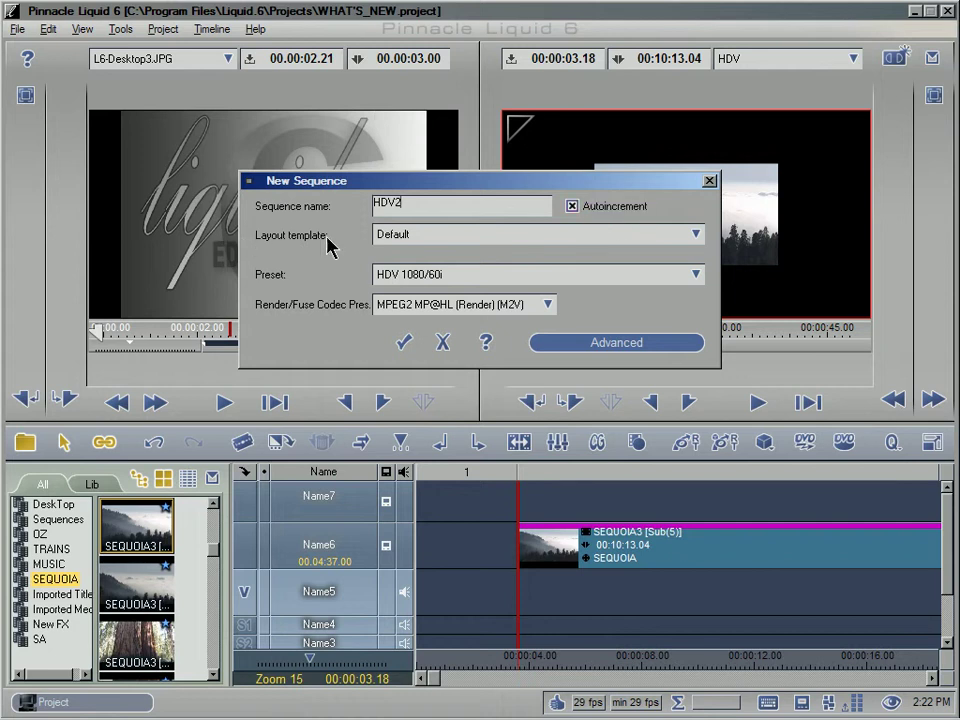
{"action": "left_click", "coordinate": [684, 238]}
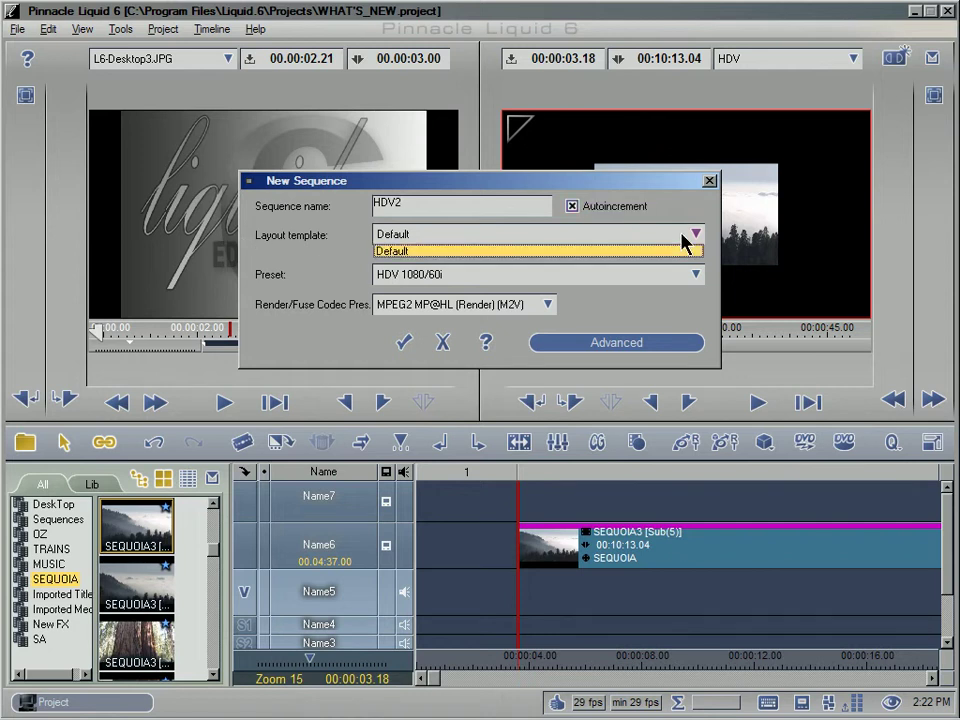
{"action": "left_click", "coordinate": [686, 242]}
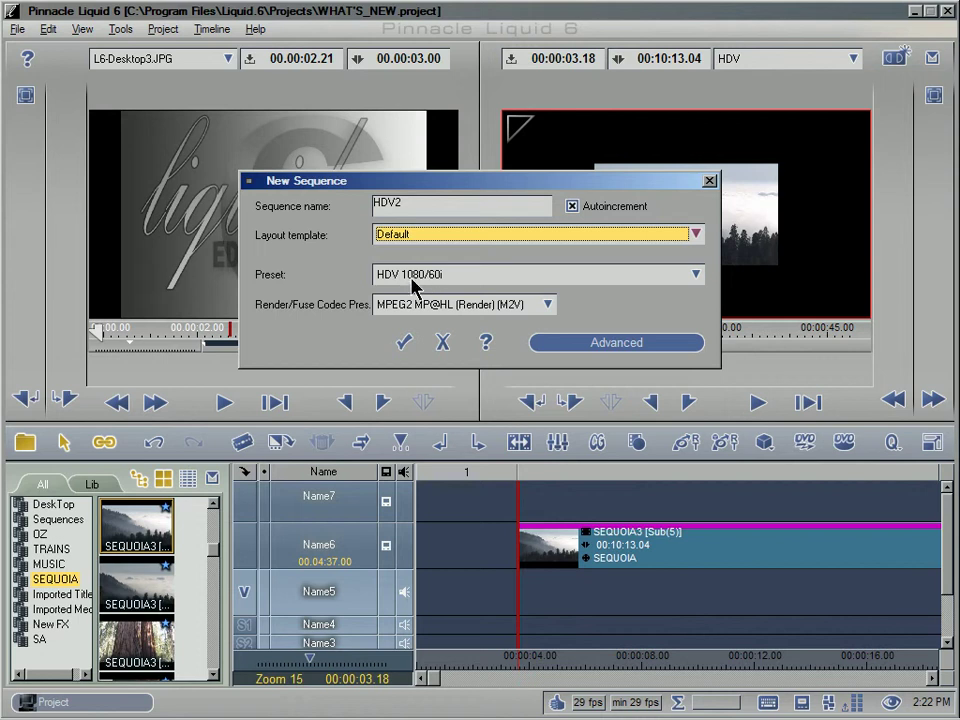
- Look through the available PAL, NTSC, HDV and HD presets for the new sequence, keeping HDV 1080/60i
{"action": "left_click", "coordinate": [565, 284]}
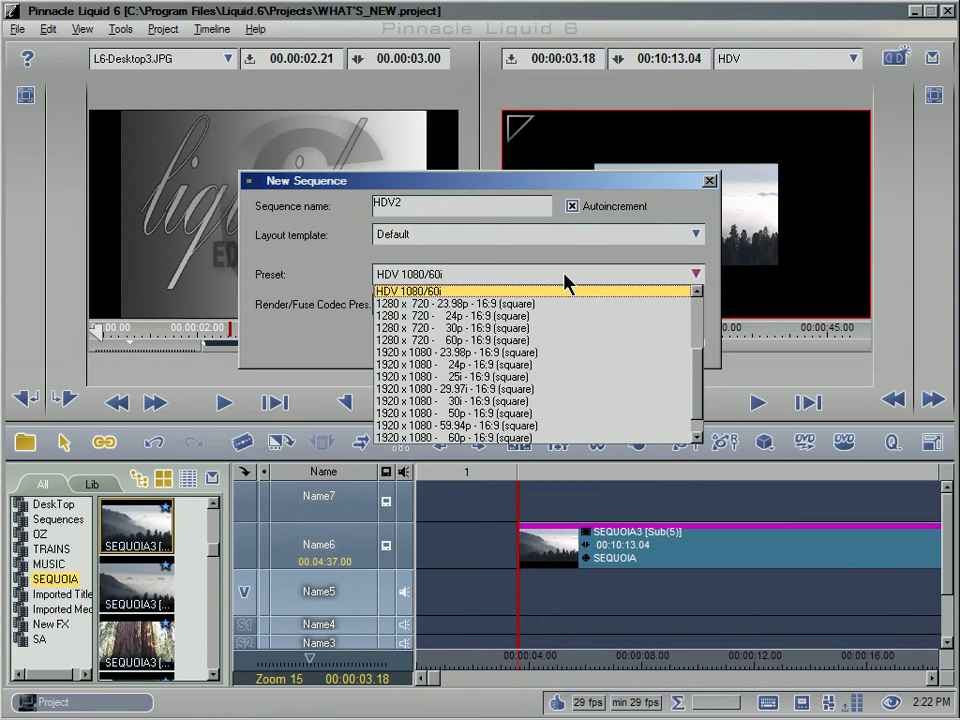
{"action": "scroll", "coordinate": [573, 368], "scroll_direction": "up", "scroll_amount": 3}
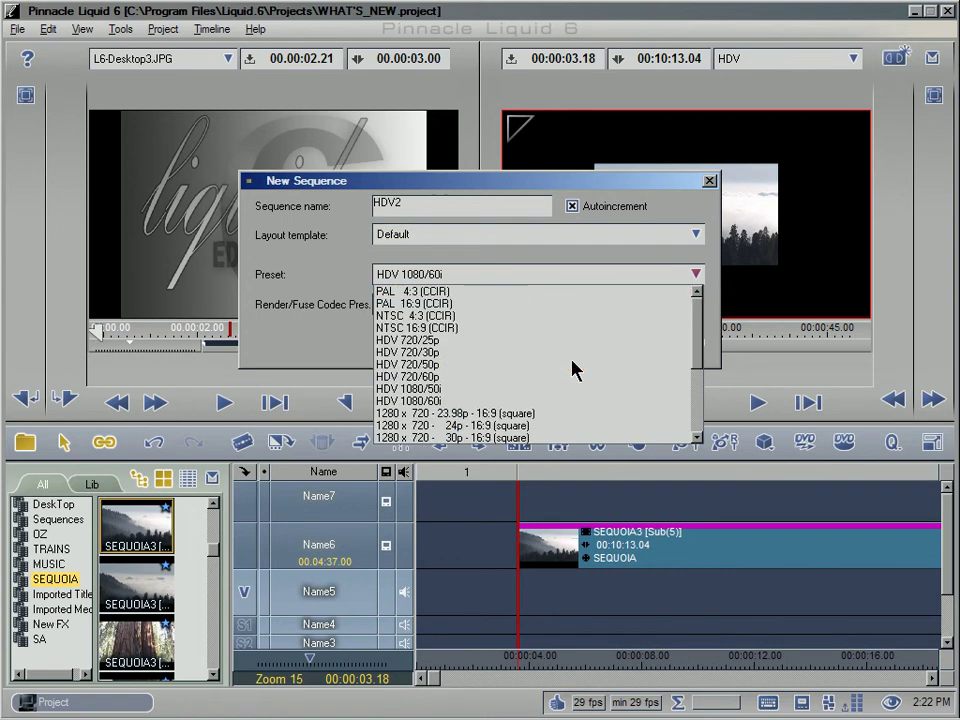
{"action": "scroll", "coordinate": [573, 368], "scroll_direction": "down", "scroll_amount": 5}
{"action": "scroll", "coordinate": [573, 368], "scroll_direction": "up", "scroll_amount": 5}
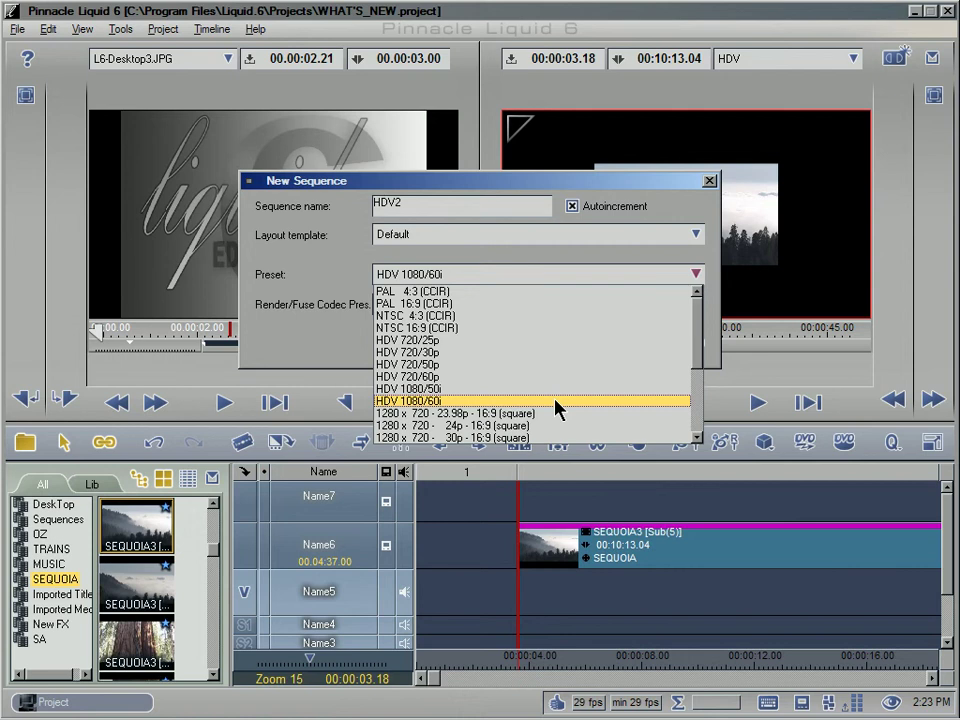
{"action": "scroll", "coordinate": [556, 408], "scroll_direction": "down", "scroll_amount": 4}
{"action": "scroll", "coordinate": [556, 408], "scroll_direction": "up", "scroll_amount": 1}
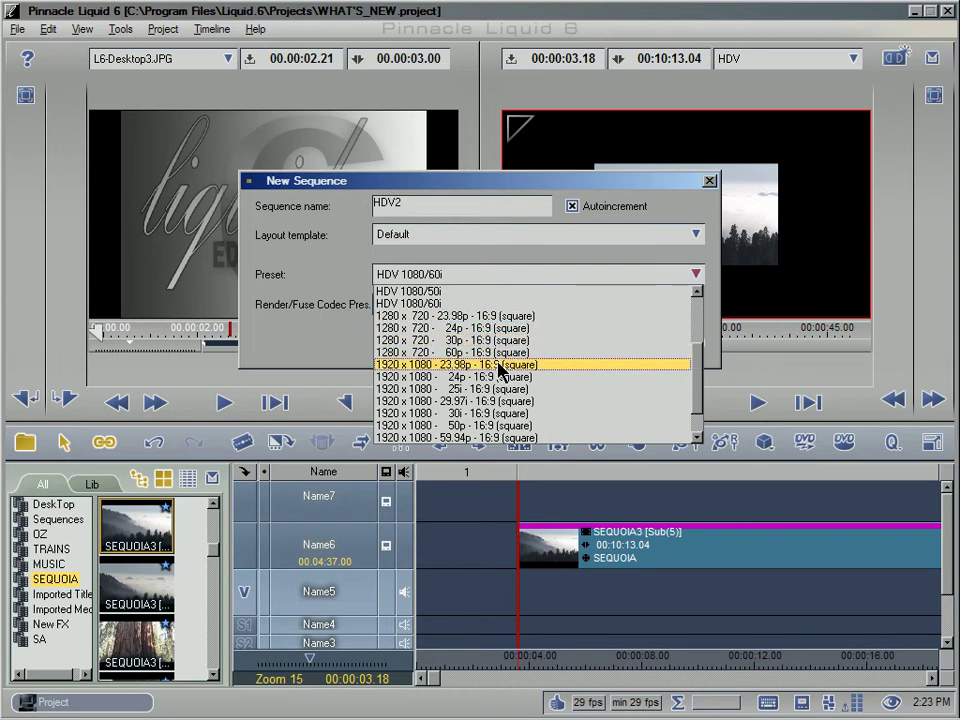
{"action": "scroll", "coordinate": [510, 386], "scroll_direction": "down", "scroll_amount": 1}
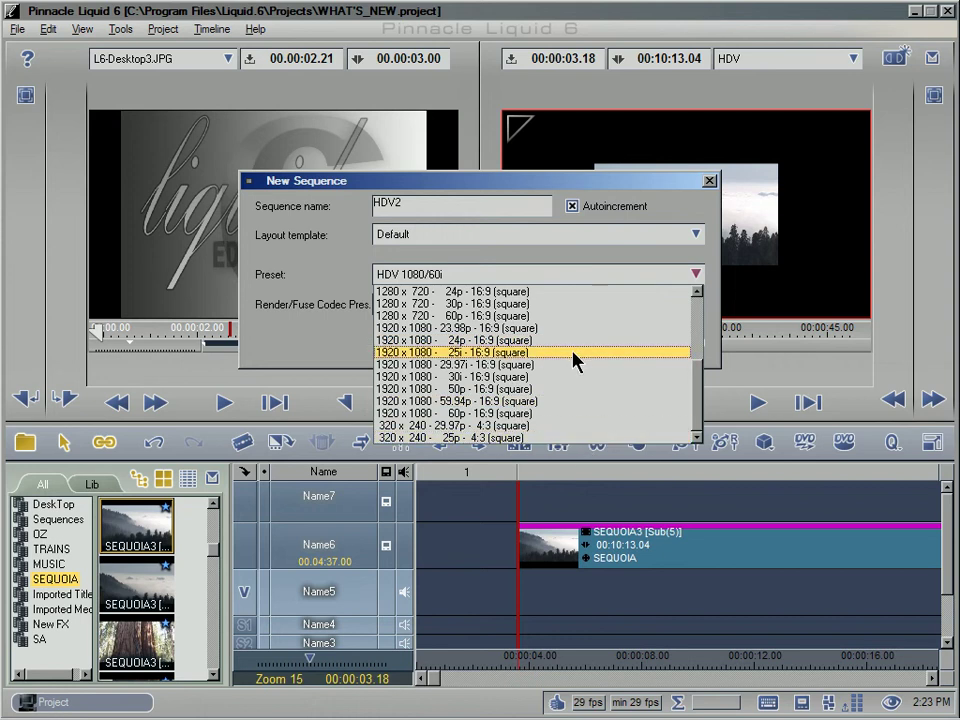
{"action": "scroll", "coordinate": [555, 326], "scroll_direction": "up", "scroll_amount": 1}
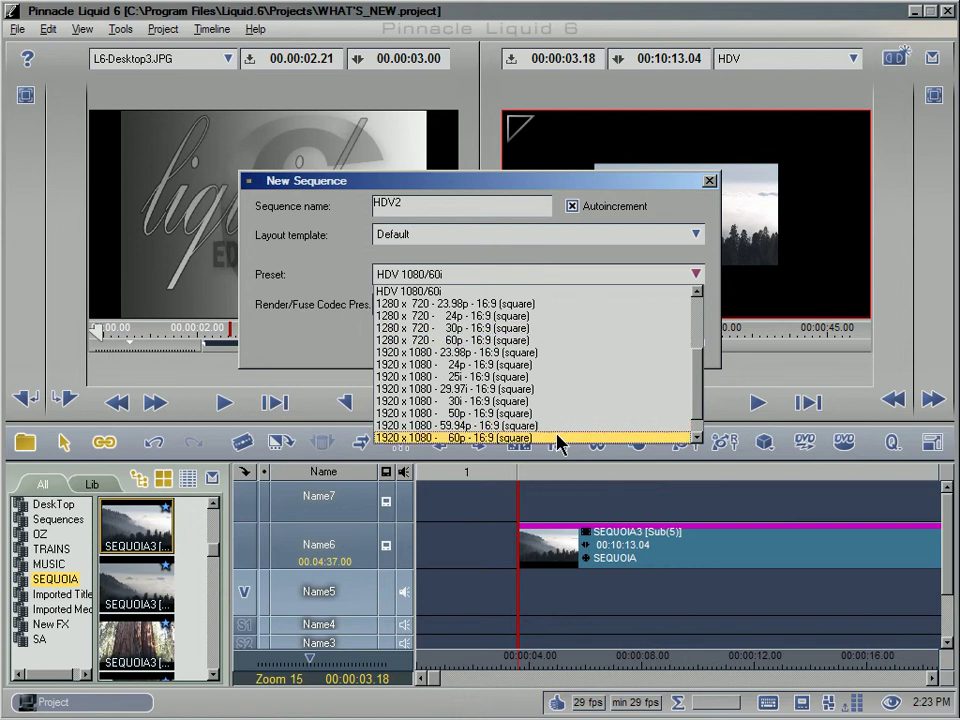
{"action": "left_click", "coordinate": [561, 264]}
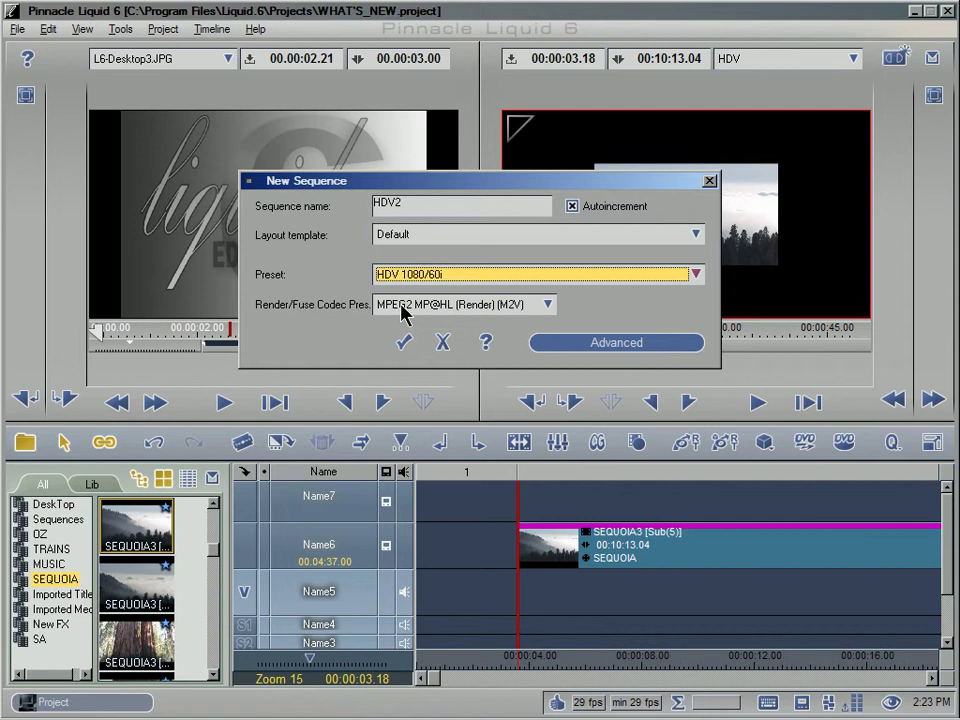
- Review the new sequence's render codec choices, then its advanced frame rate and resolution options, without changing them
{"action": "left_click", "coordinate": [545, 306]}
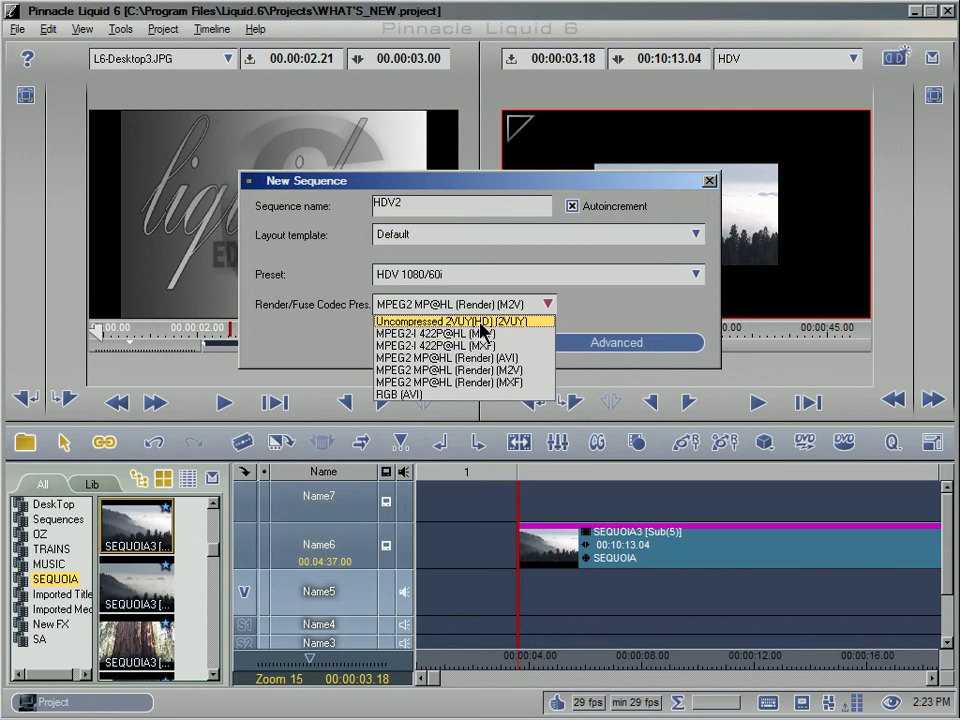
{"action": "left_click", "coordinate": [583, 328]}
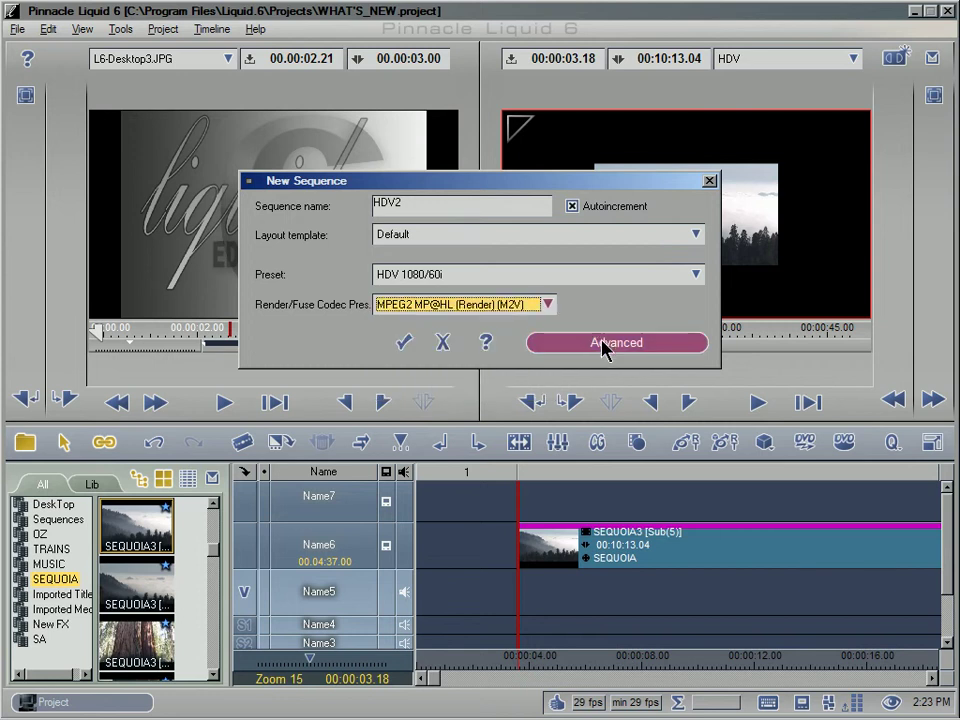
{"action": "left_click", "coordinate": [604, 343]}
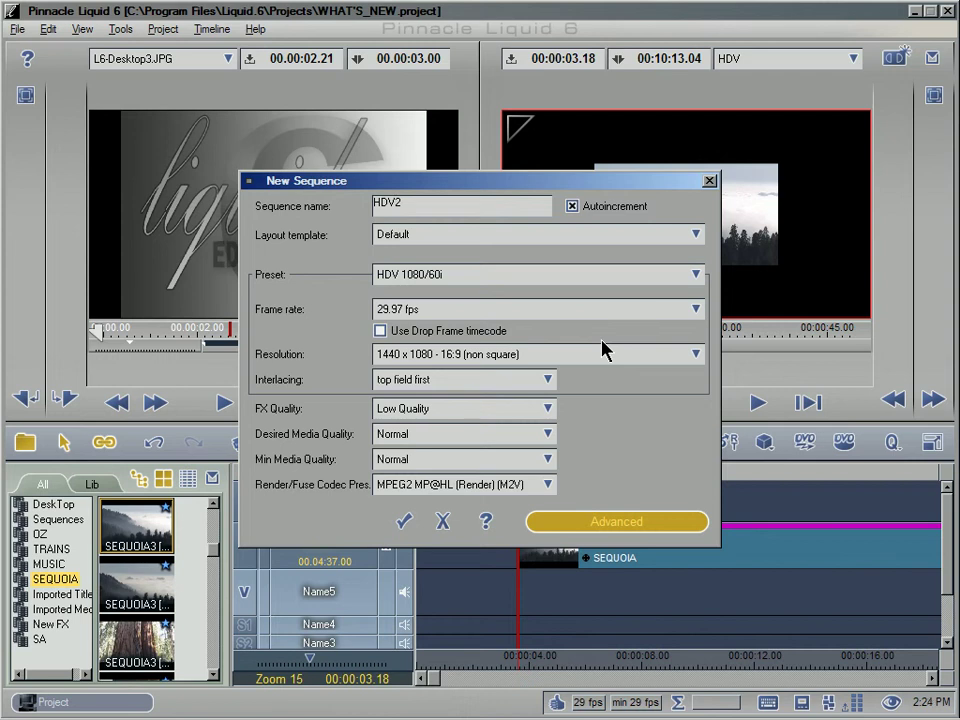
{"action": "left_click", "coordinate": [676, 312]}
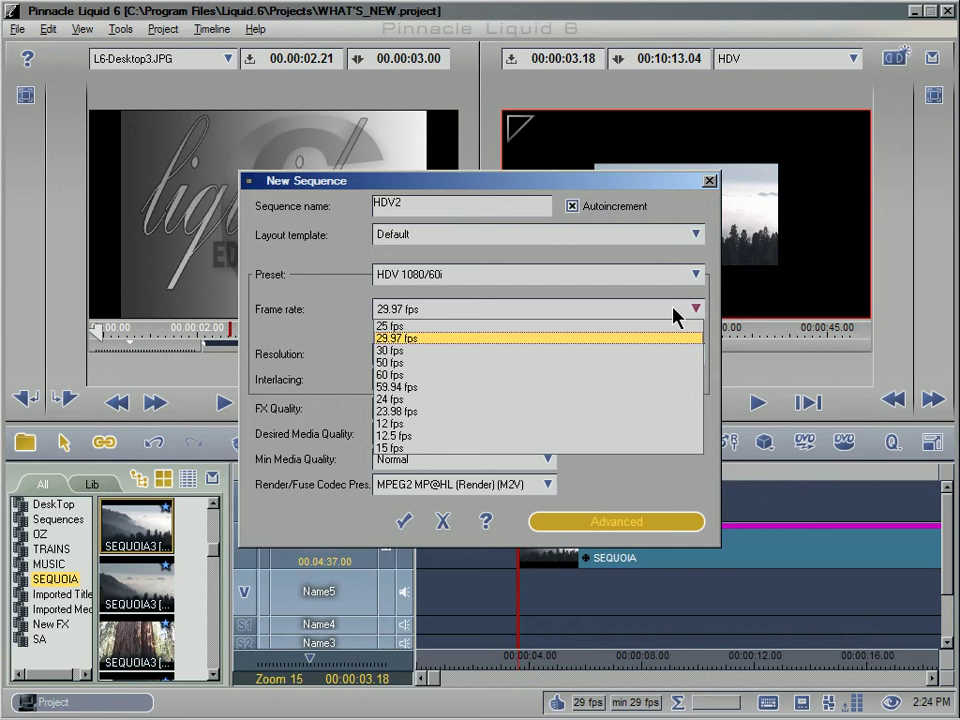
{"action": "left_click", "coordinate": [674, 314]}
{"action": "left_click", "coordinate": [652, 360]}
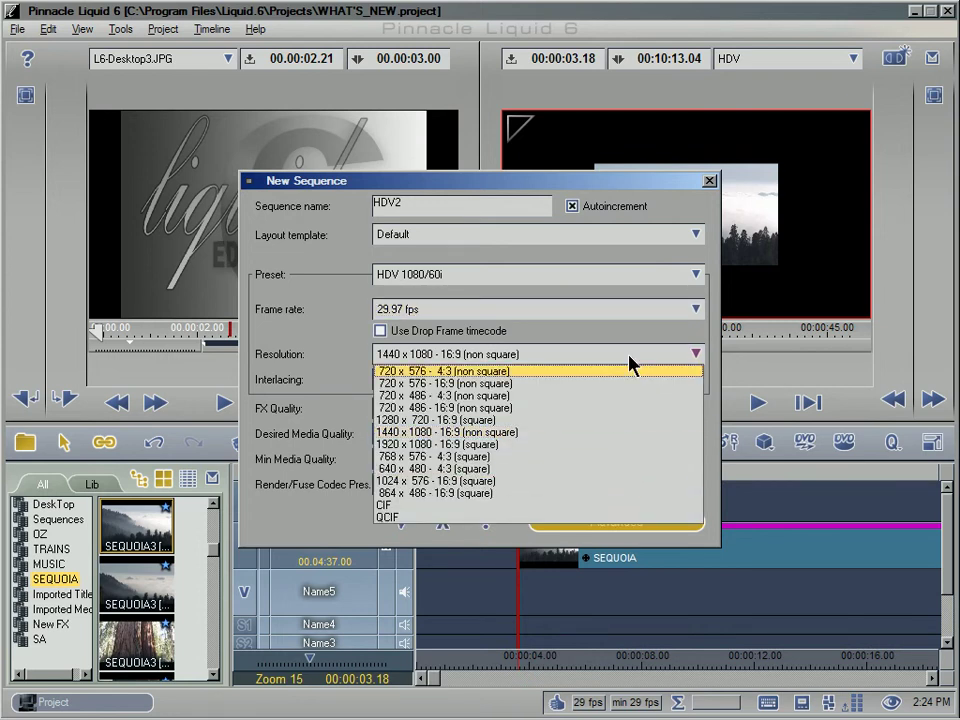
{"action": "left_click", "coordinate": [630, 356]}
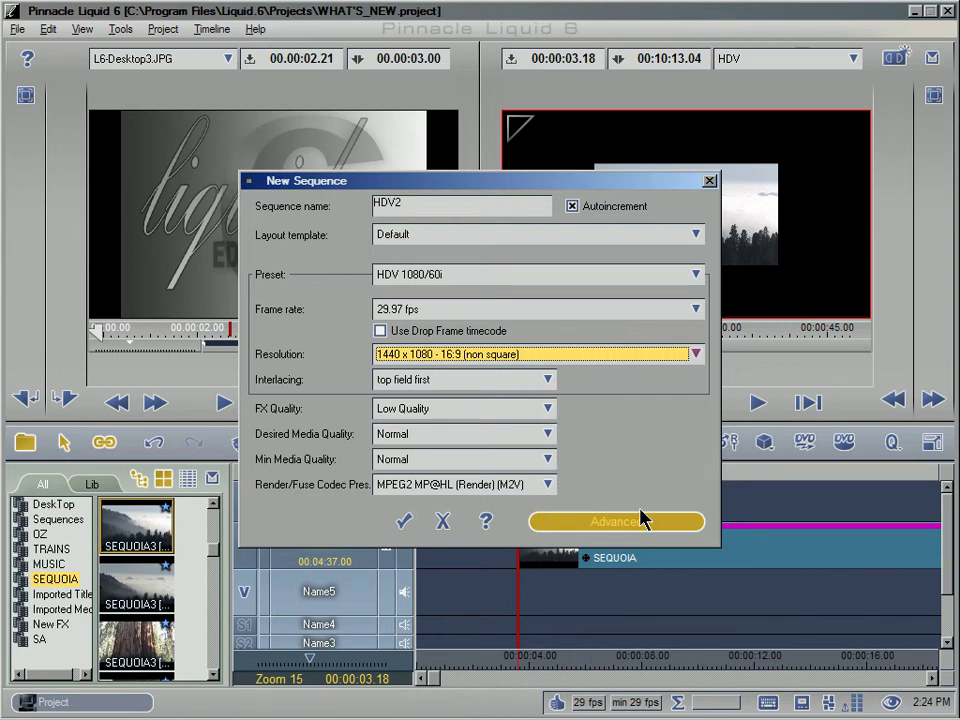
- Create the HDV2 sequence and place the SEQUOIA3 [Sub(6)] clip on track Name5 at about 00:00:00.06
{"action": "left_click", "coordinate": [402, 522]}
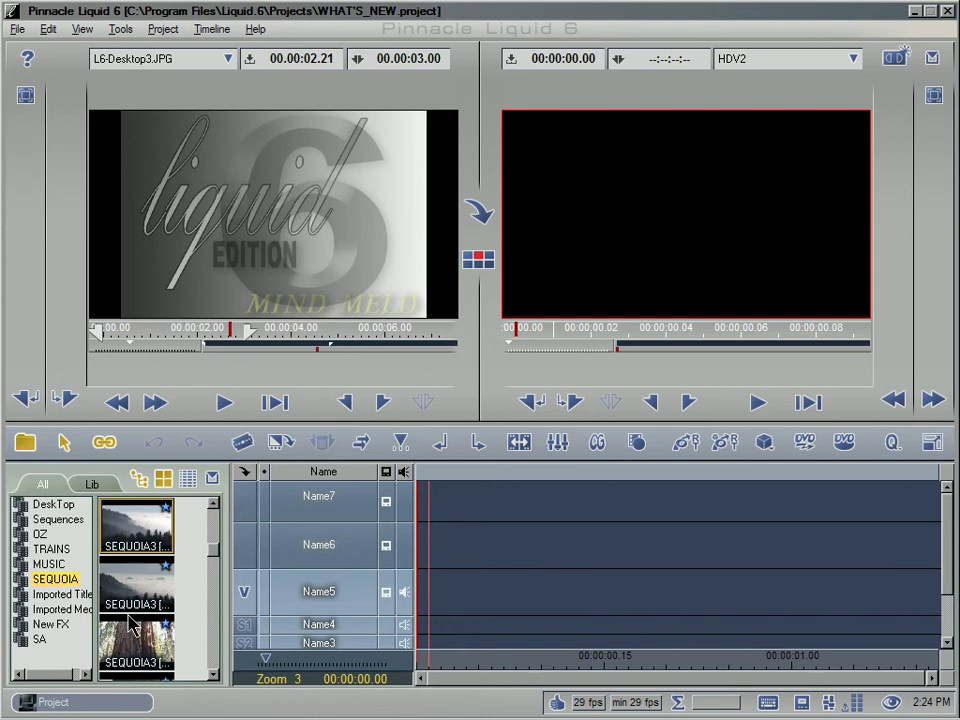
{"action": "left_click_drag", "start_coordinate": [135, 588], "coordinate": [492, 576]}
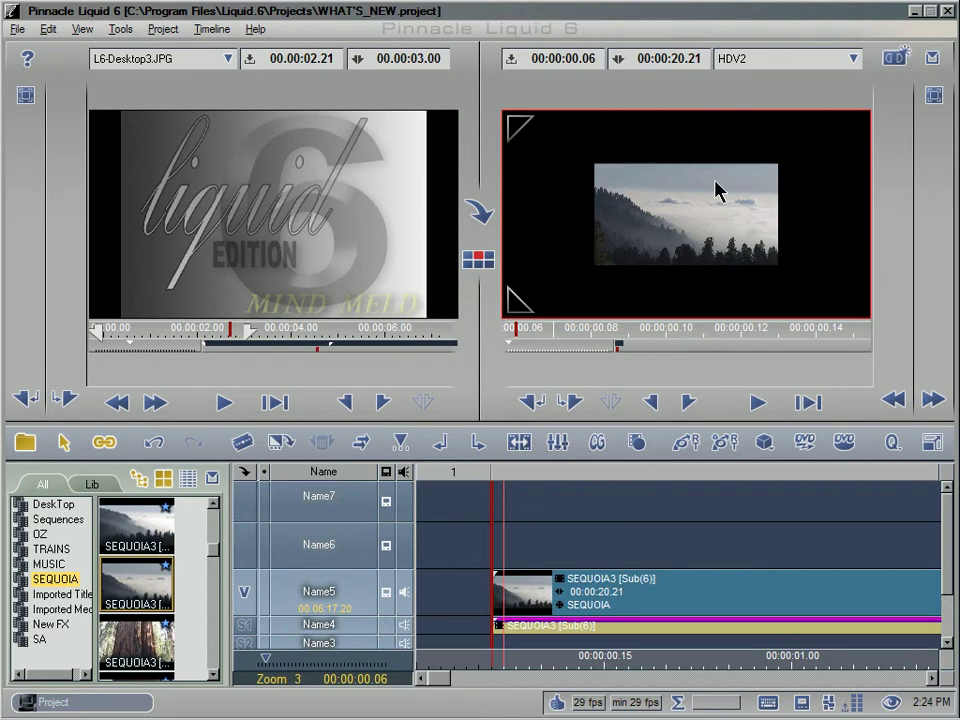
- Switch back to the HDV sequence and open its timeline properties
{"action": "left_click", "coordinate": [853, 58]}
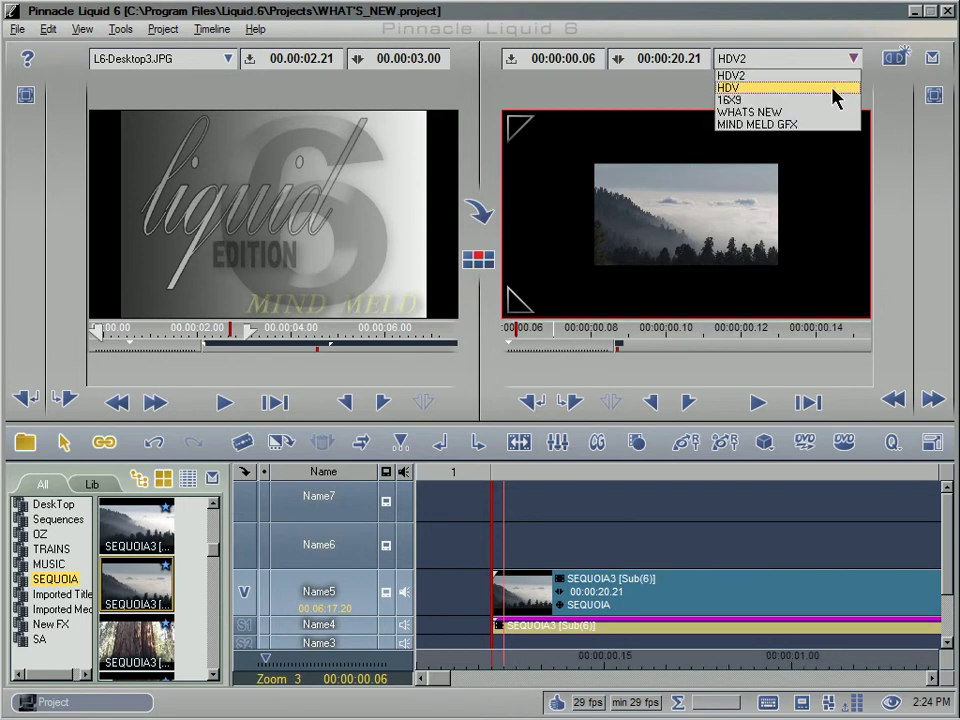
{"action": "left_click", "coordinate": [833, 89]}
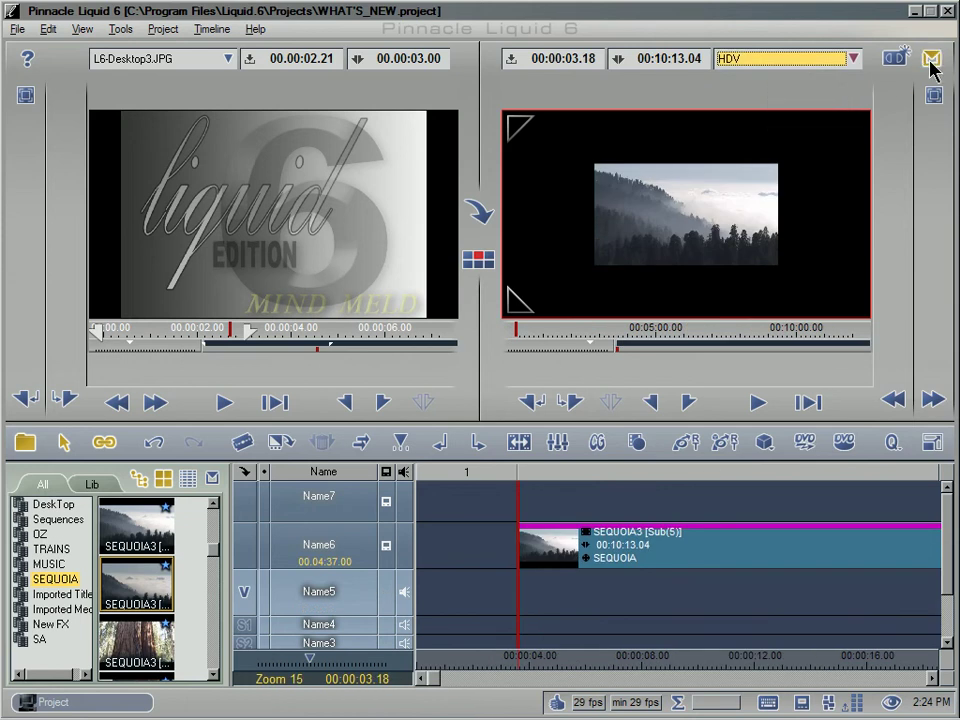
{"action": "left_click", "coordinate": [929, 62]}
{"action": "left_click", "coordinate": [872, 169]}
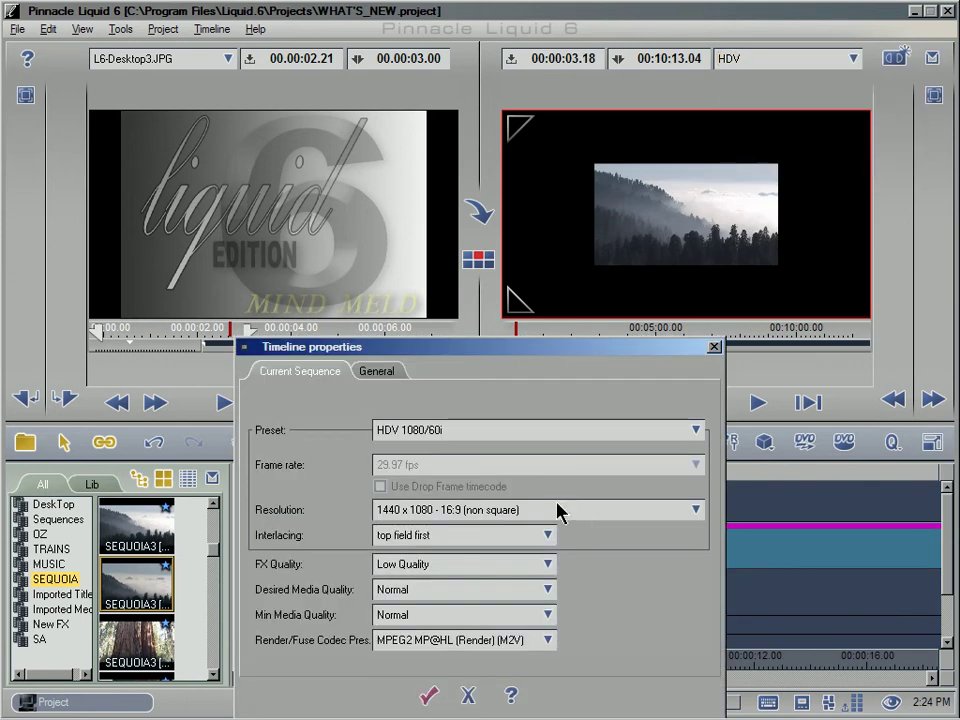
- Set the HDV sequence's preset to HDV 720/30p and switch the viewers to Symmetric Inlay Sizes with left and right Toolbars
{"action": "left_click", "coordinate": [546, 430]}
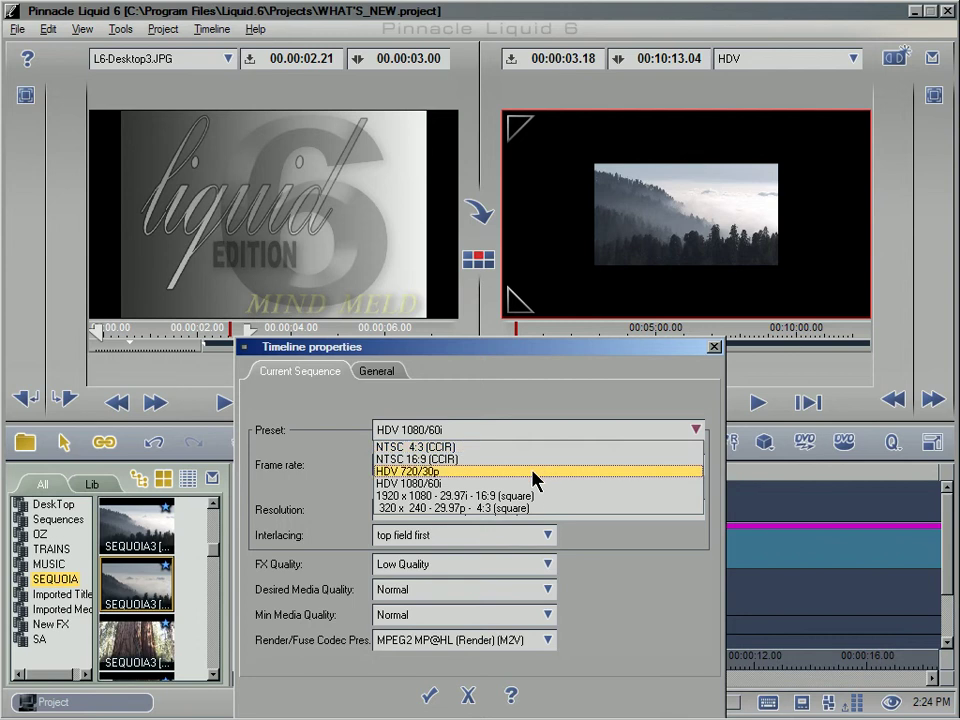
{"action": "left_click", "coordinate": [532, 471]}
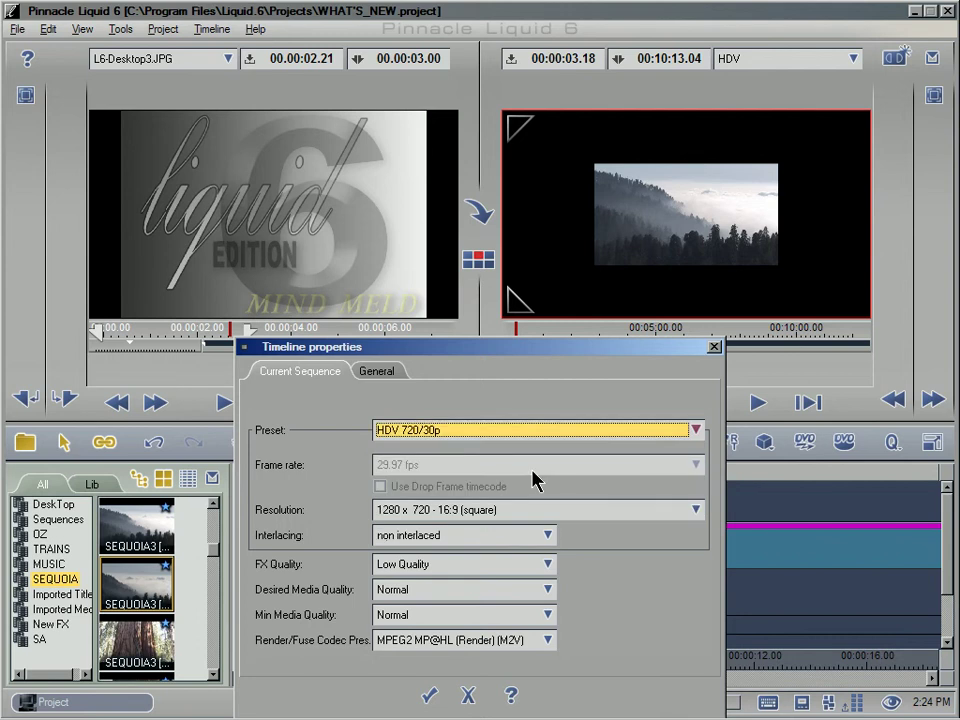
{"action": "left_click", "coordinate": [429, 694]}
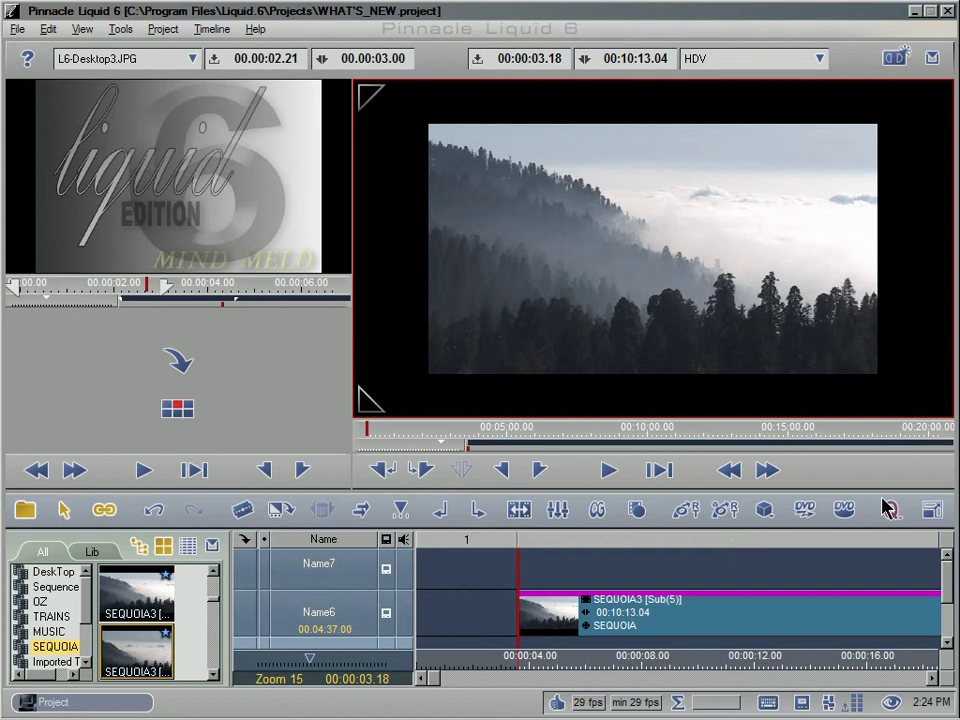
{"action": "left_click", "coordinate": [893, 511]}
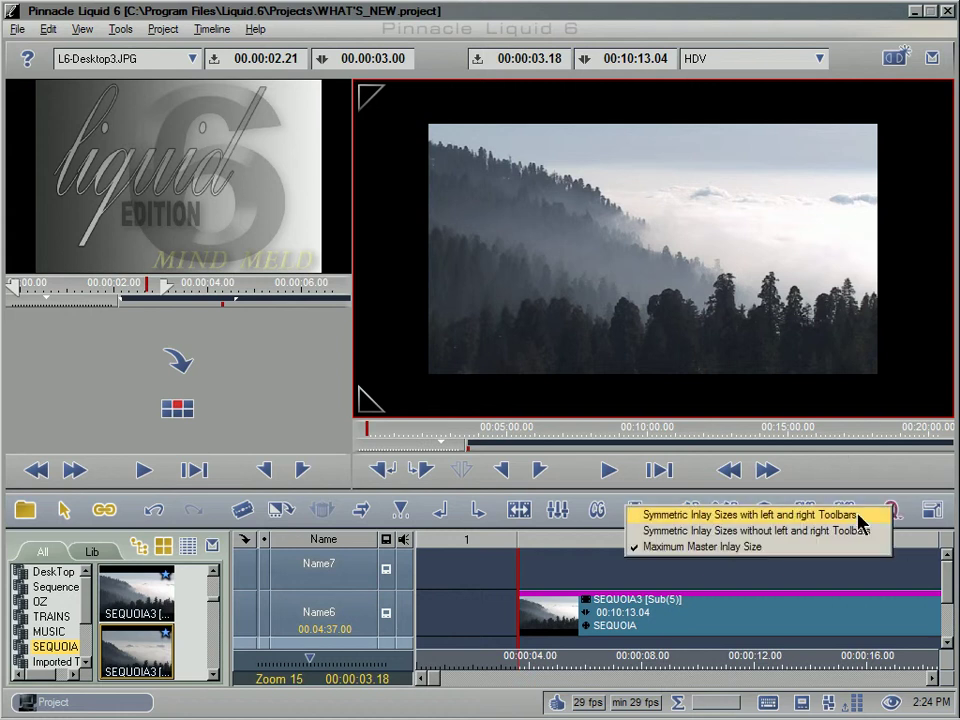
{"action": "left_click", "coordinate": [853, 516]}
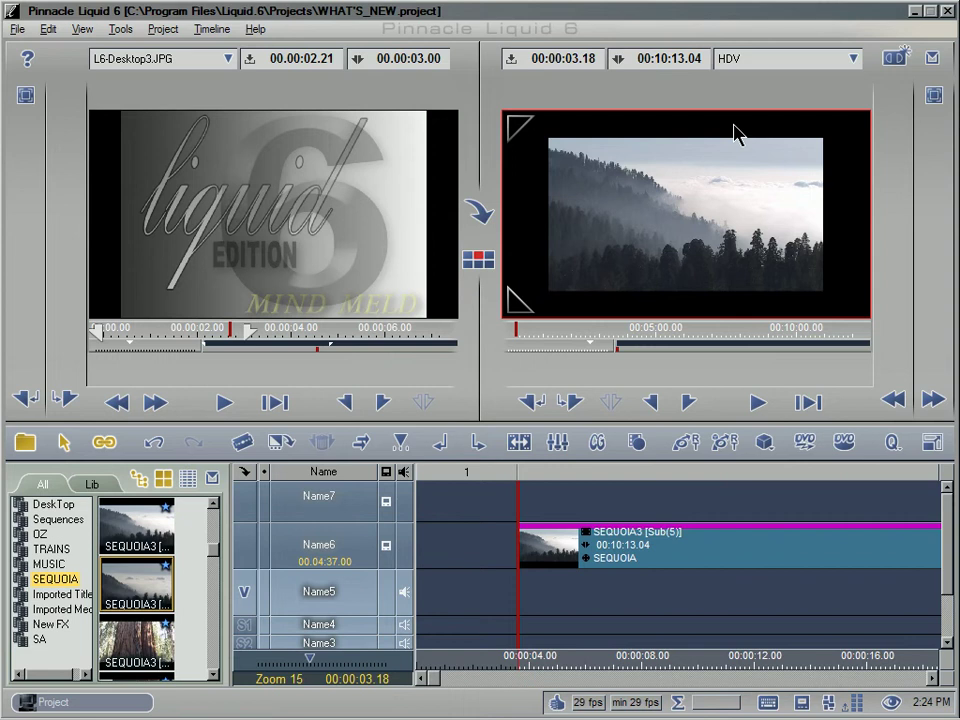
- Open the 16X9 sequence and view its SEQUOIA3 [Sub(6)] clip at about 00:00:09.02
{"action": "left_click", "coordinate": [853, 60]}
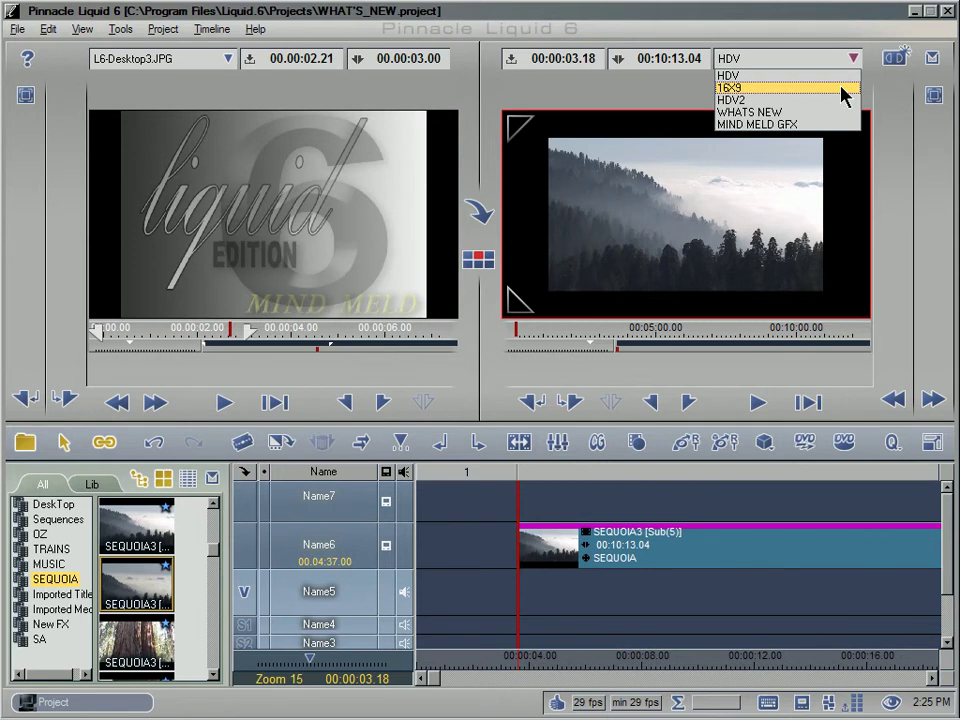
{"action": "left_click", "coordinate": [846, 88]}
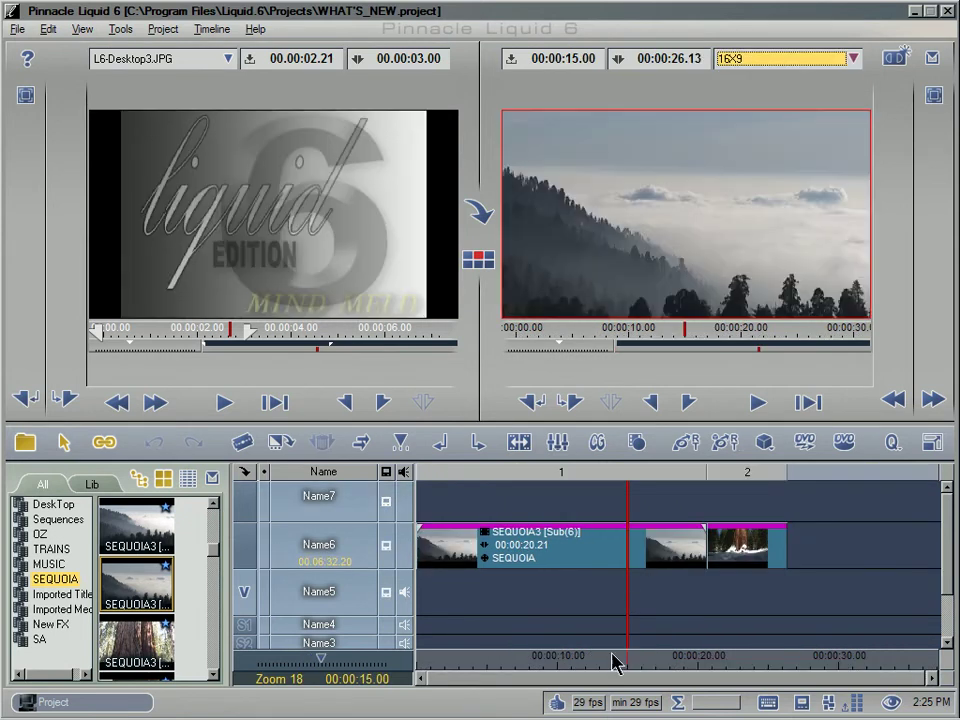
{"action": "left_click", "coordinate": [545, 662]}
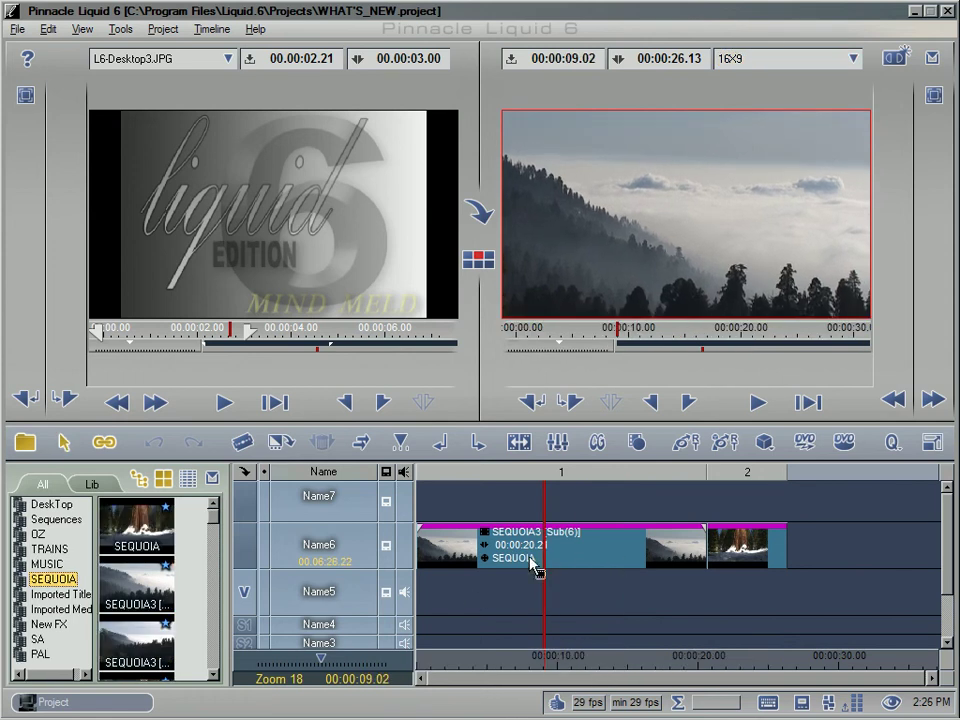
- Place the AUSSIE COW clip from the OZ rack on track Name6 at about 00:00:29.12 and view it at 00:00:32.00
{"action": "left_click", "coordinate": [36, 534]}
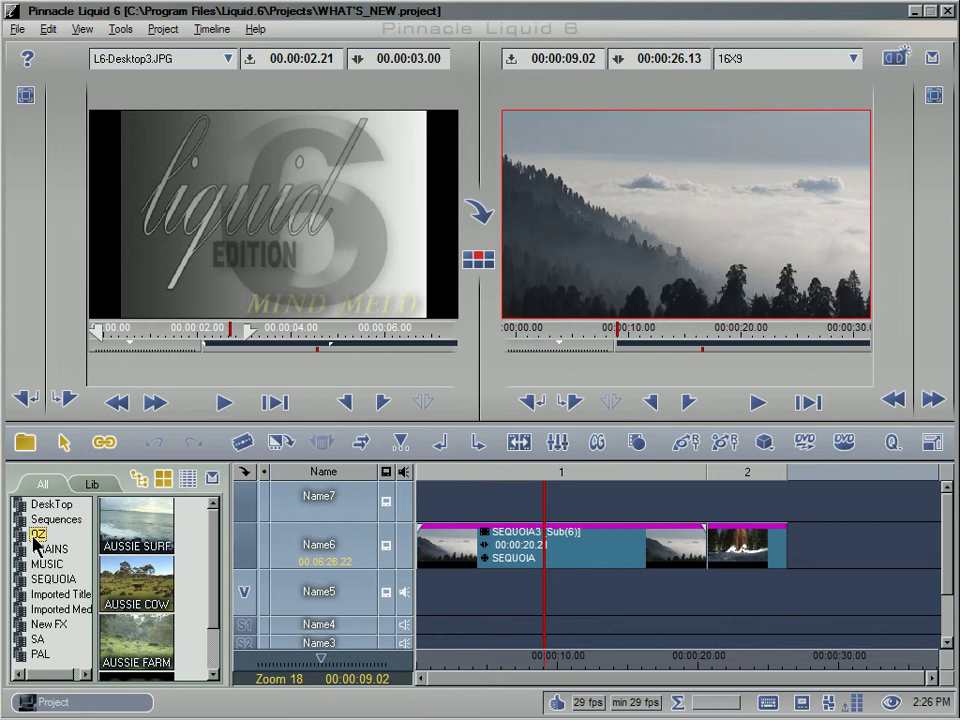
{"action": "left_click", "coordinate": [136, 584]}
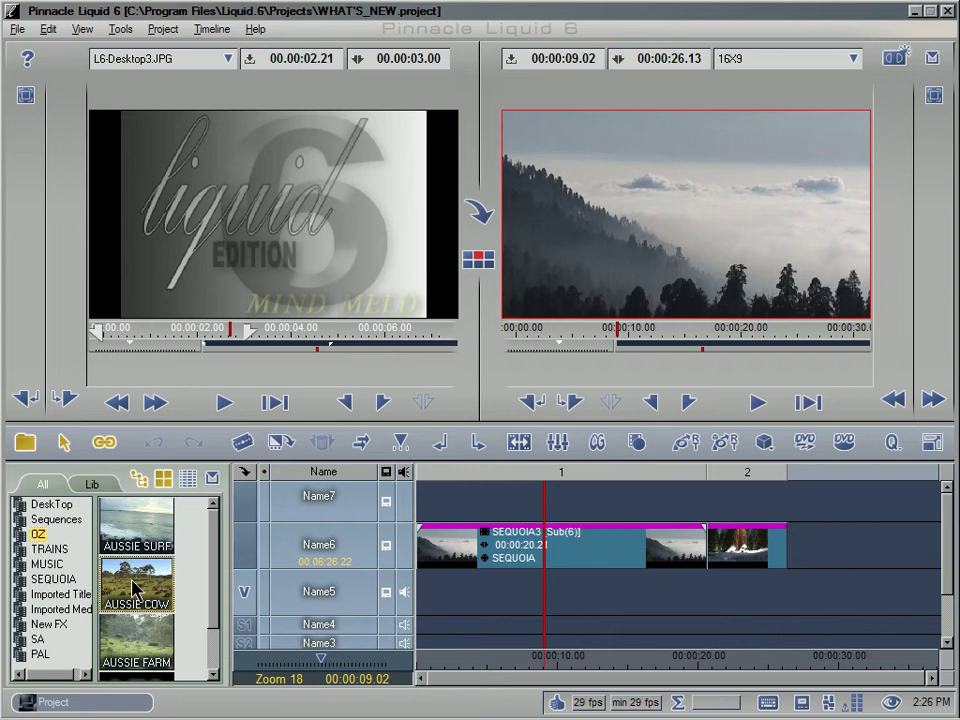
{"action": "left_click_drag", "start_coordinate": [136, 590], "coordinate": [838, 570]}
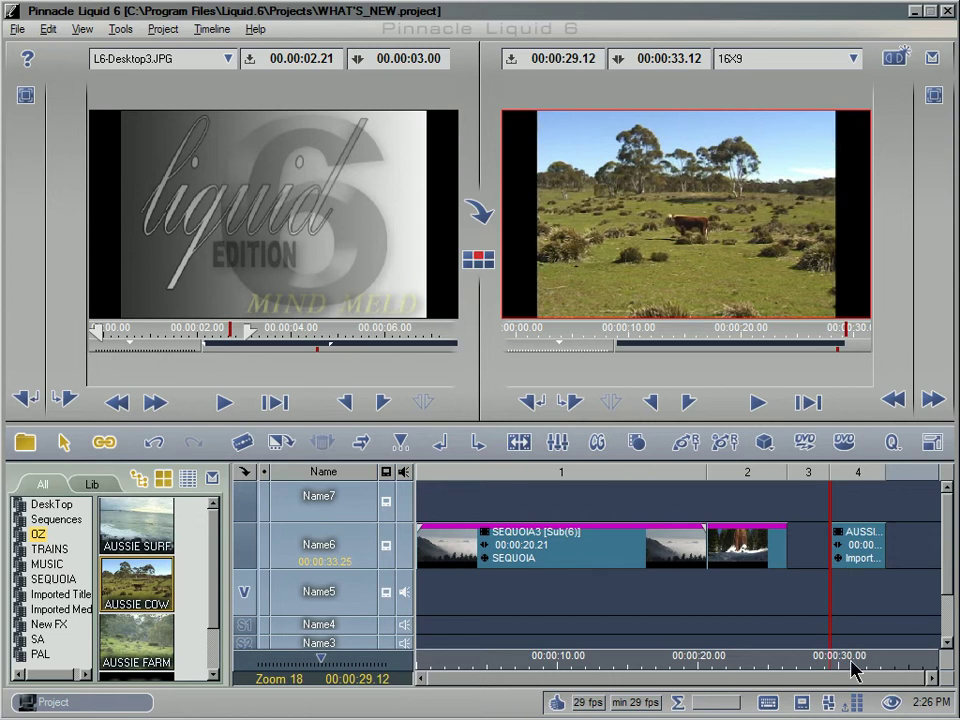
{"action": "mouse_move", "coordinate": [851, 666]}
{"action": "left_mouse_down"}
{"action": "mouse_move", "coordinate": [692, 666]}
{"action": "mouse_move", "coordinate": [868, 677]}
{"action": "left_mouse_up"}
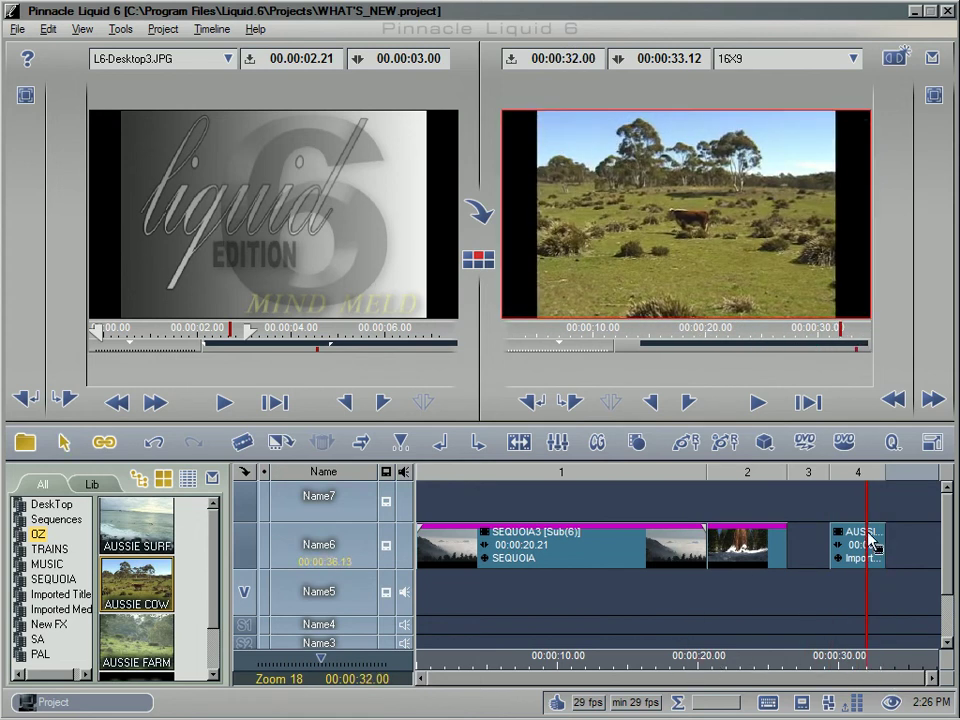
- Delete the AUSSIE COW clip from the 16X9 timeline and undo the deletion
{"action": "left_click", "coordinate": [868, 540]}
{"action": "key", "text": "Delete"}
{"action": "key", "text": "ctrl+z"}
{"action": "left_click_drag", "start_coordinate": [789, 677], "coordinate": [826, 667]}
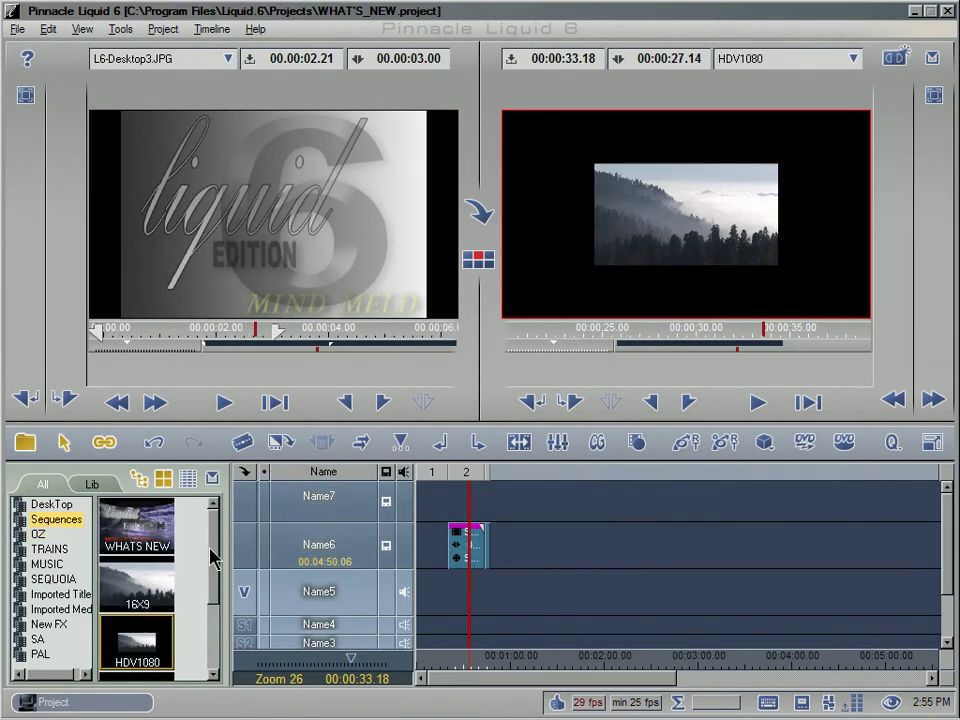
- Look through the Sequences rack and scrub the HDV1080 timeline to the cow clip at about 00:00:46.24
{"action": "left_click_drag", "start_coordinate": [216, 563], "coordinate": [214, 578]}
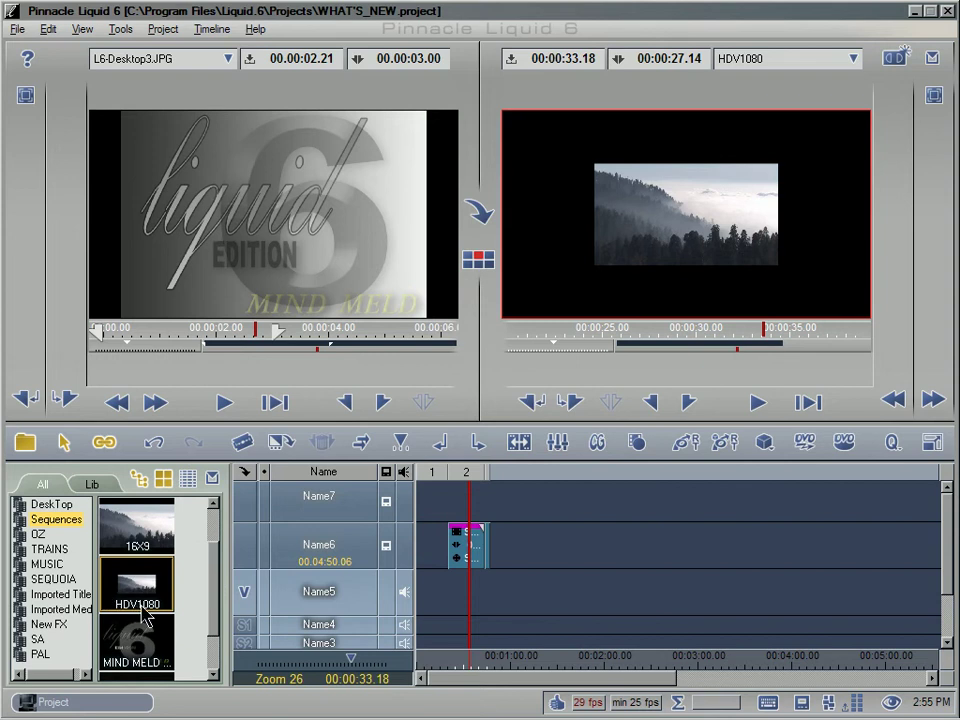
{"action": "scroll", "coordinate": [218, 580], "scroll_direction": "down", "scroll_amount": 1}
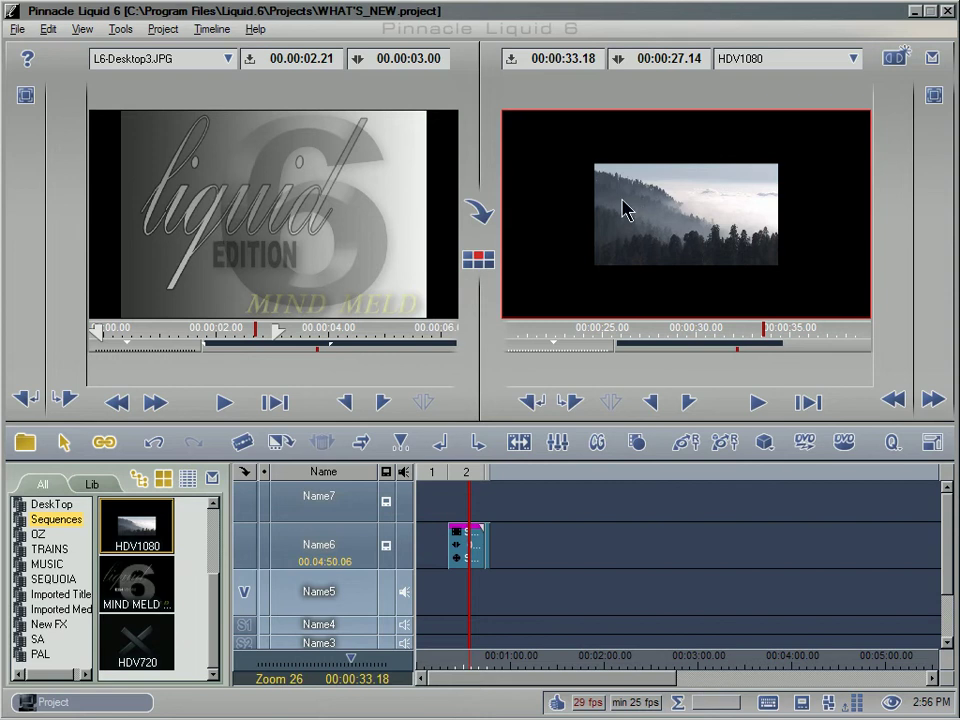
{"action": "left_click_drag", "start_coordinate": [472, 648], "coordinate": [536, 630]}
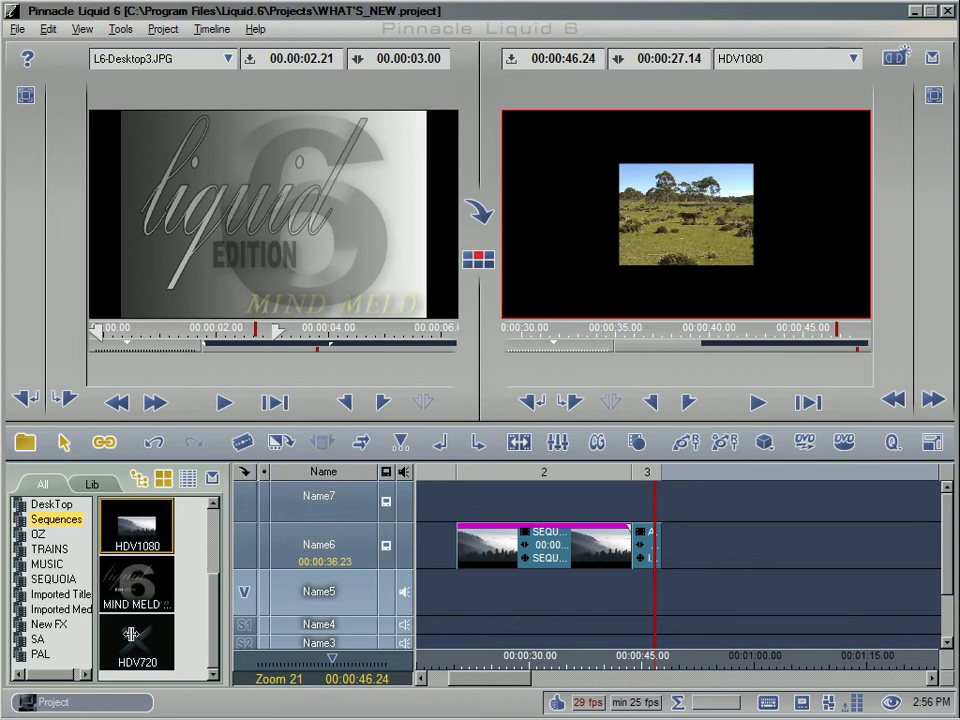
- Preview the END BEACH SAILING clip from the PAL rack and place it on track Name6 directly after the cow clip
{"action": "left_click", "coordinate": [38, 654]}
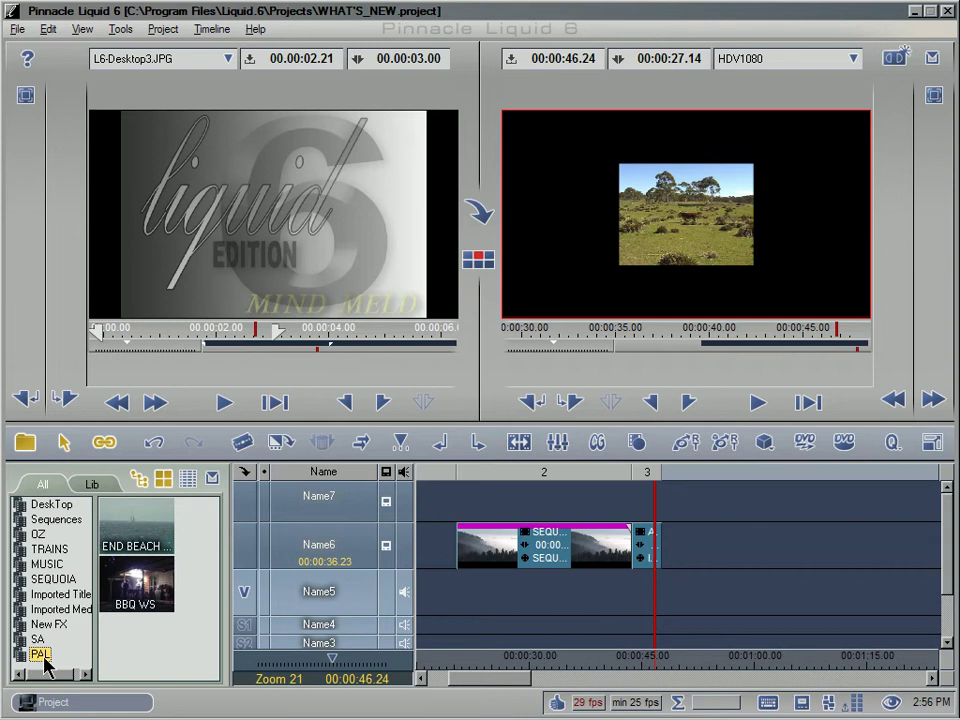
{"action": "double_click", "coordinate": [141, 536]}
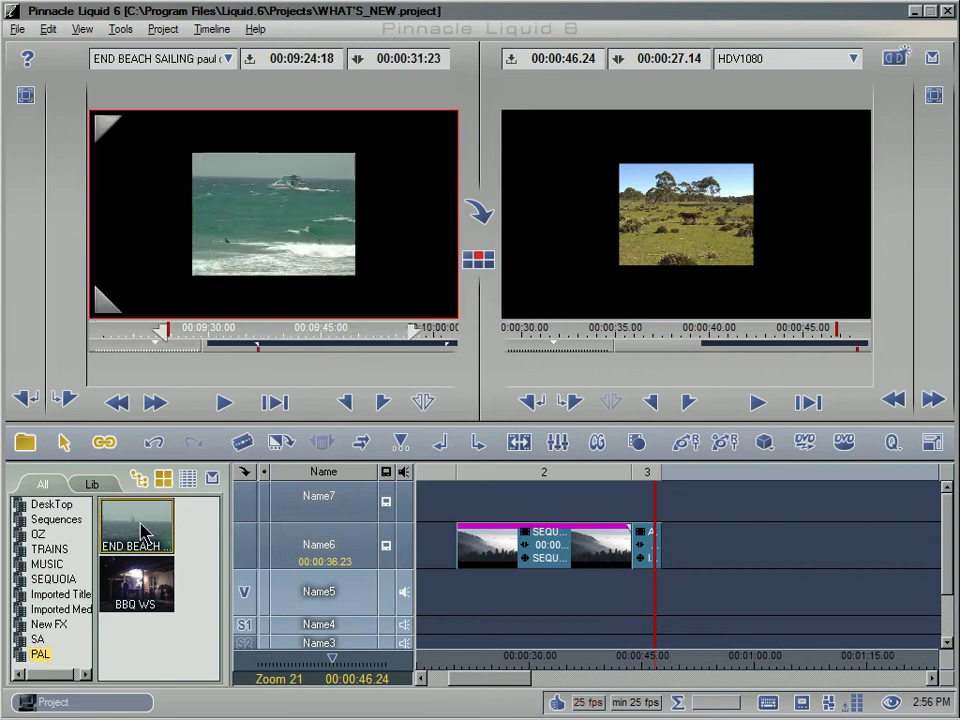
{"action": "left_click_drag", "start_coordinate": [191, 345], "coordinate": [261, 345]}
{"action": "left_click_drag", "start_coordinate": [133, 542], "coordinate": [656, 549]}
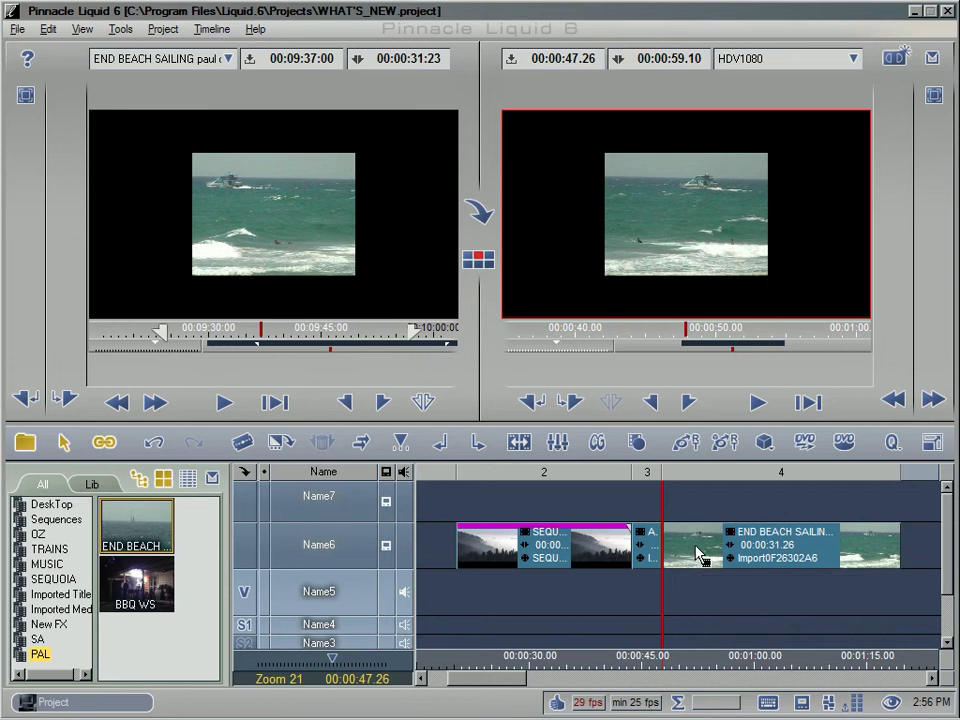
- Check the END BEACH SAILING clip's video properties, including frame size, frame rate, scaling and pixel aspect, without changing them
{"action": "right_click", "coordinate": [697, 553]}
{"action": "left_click", "coordinate": [737, 535]}
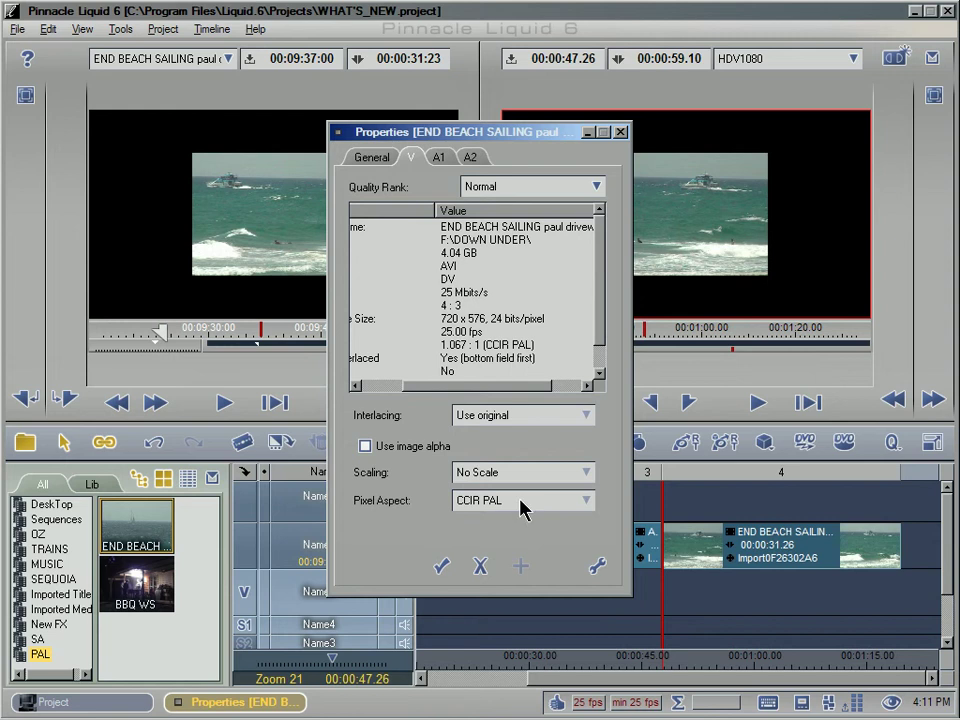
{"action": "left_click", "coordinate": [478, 568]}
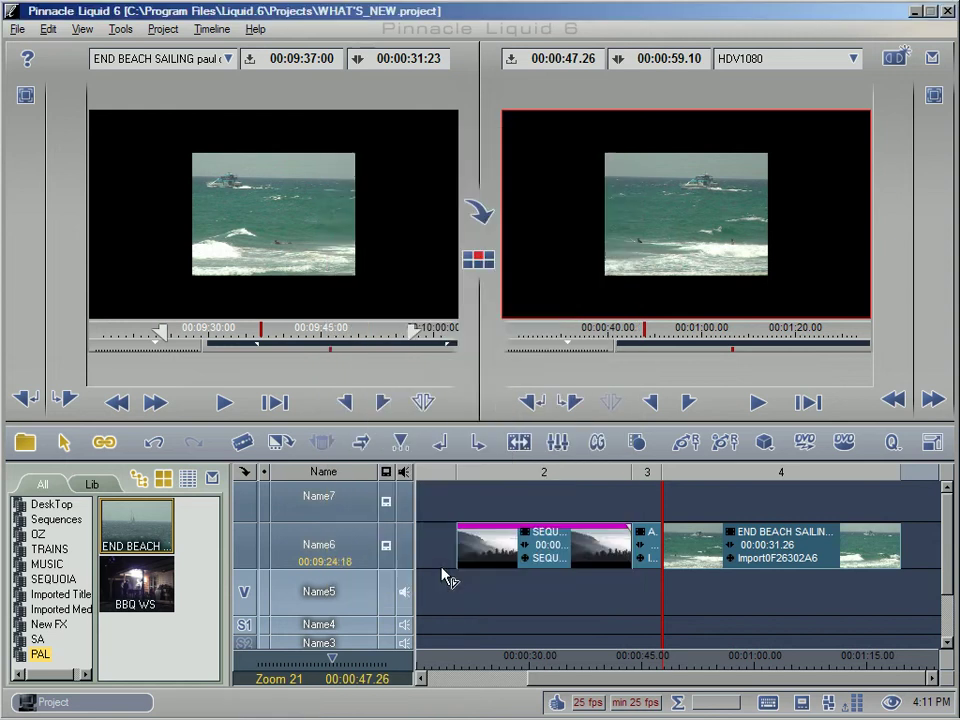
- Play the HDV1080 sequence from the sequoia clip across the NTSC and PAL clips to check mixed-format playback
{"action": "left_click", "coordinate": [585, 663]}
{"action": "key", "text": "space"}
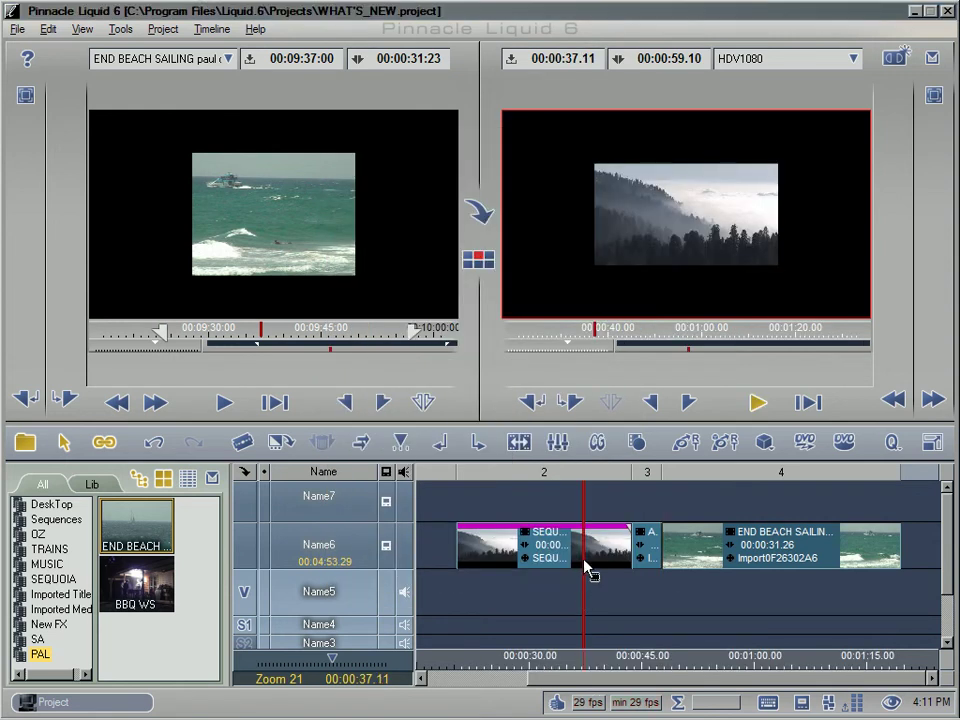
{"action": "left_click", "coordinate": [621, 663]}
{"action": "mouse_move", "coordinate": [620, 664]}
{"action": "left_mouse_down"}
{"action": "mouse_move", "coordinate": [705, 664]}
{"action": "mouse_move", "coordinate": [598, 664]}
{"action": "mouse_move", "coordinate": [624, 664]}
{"action": "left_mouse_up"}
{"action": "key", "text": "space"}
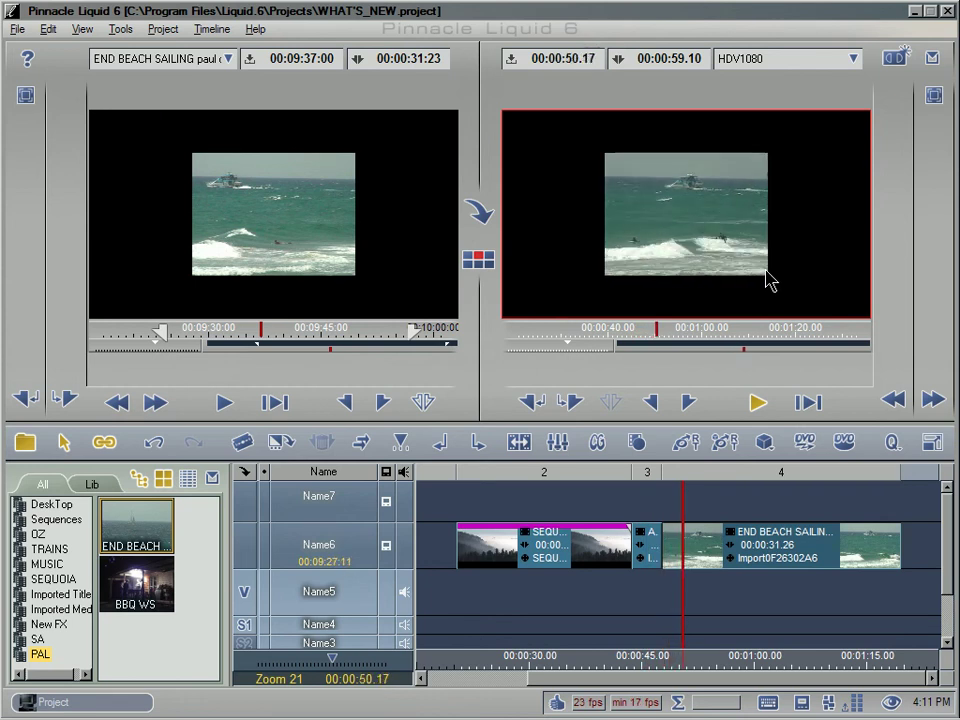
{"action": "key", "text": "space"}
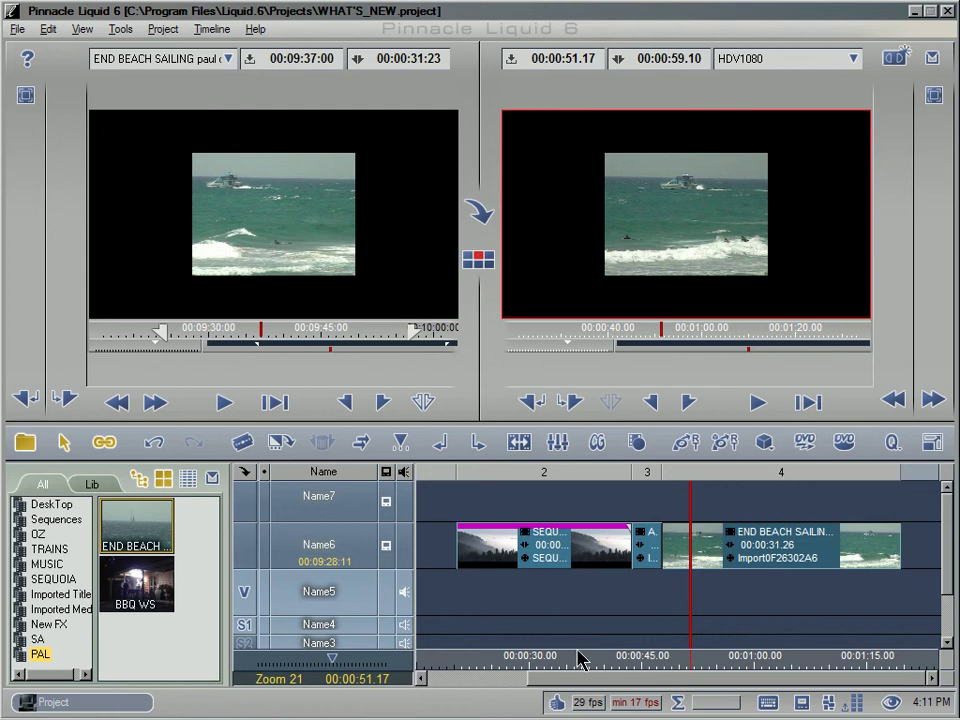
- Set the scaling of the SEQUOIA3 [Sub(1)] clip in the HDV1080 timeline to Fit largest - Keep Aspect
{"action": "mouse_move", "coordinate": [581, 662]}
{"action": "left_mouse_down"}
{"action": "mouse_move", "coordinate": [757, 660]}
{"action": "mouse_move", "coordinate": [592, 664]}
{"action": "left_mouse_up"}
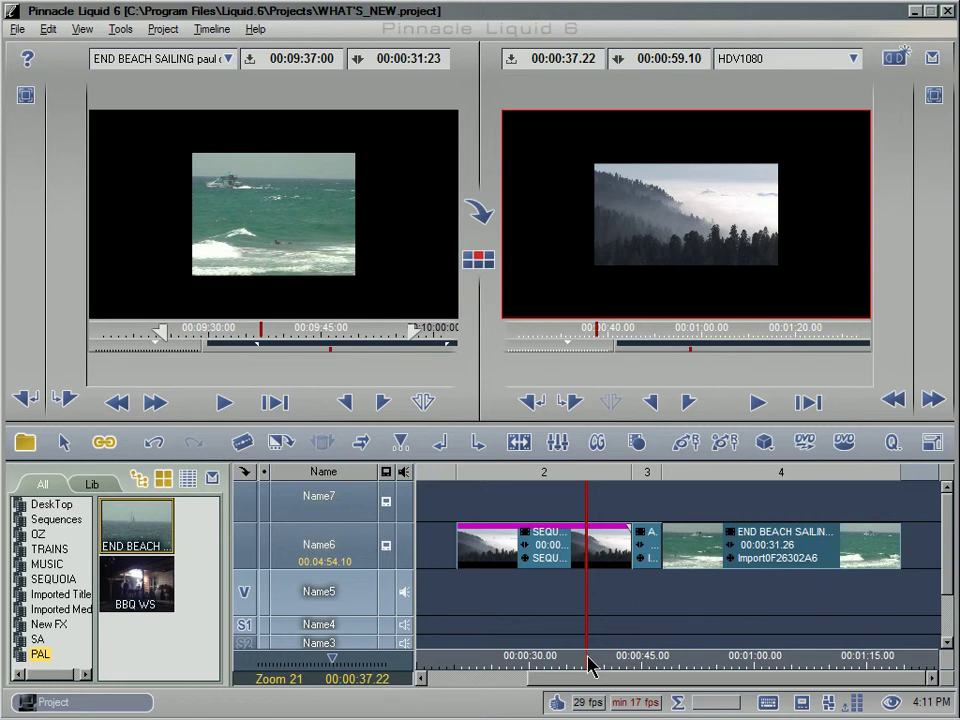
{"action": "left_click_drag", "start_coordinate": [590, 664], "coordinate": [606, 645]}
{"action": "right_click", "coordinate": [606, 568]}
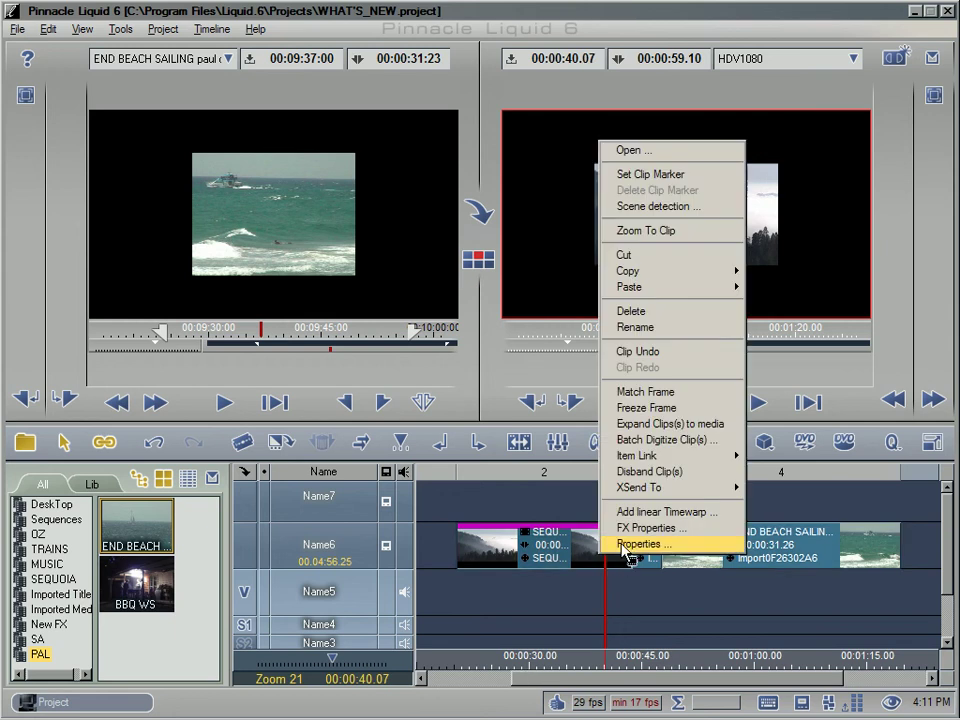
{"action": "left_click", "coordinate": [630, 545]}
{"action": "left_click", "coordinate": [558, 476]}
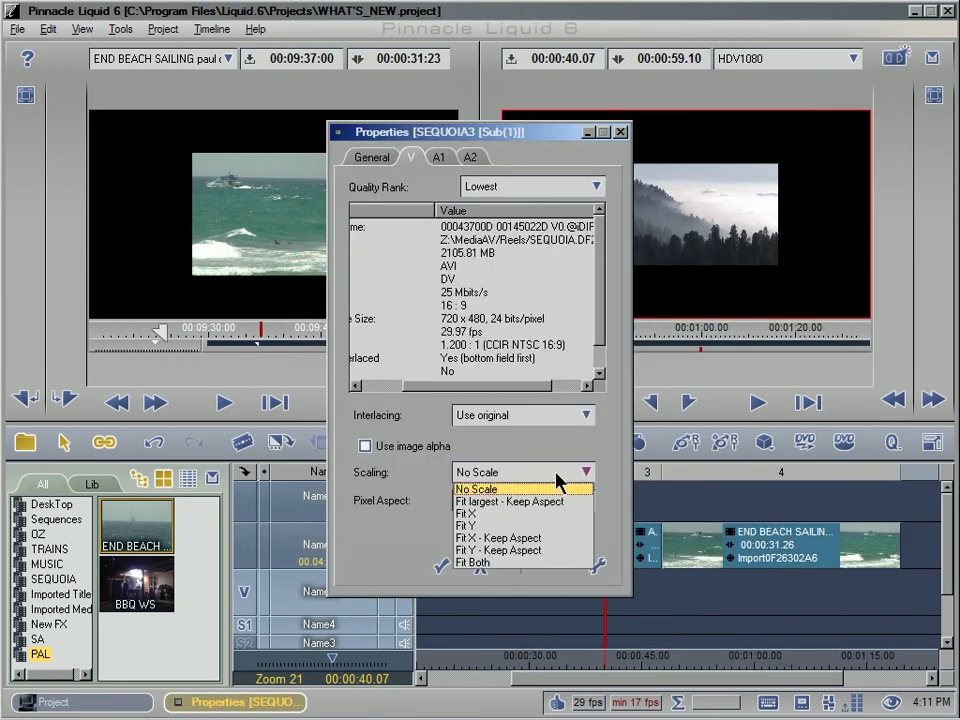
{"action": "left_click", "coordinate": [523, 503]}
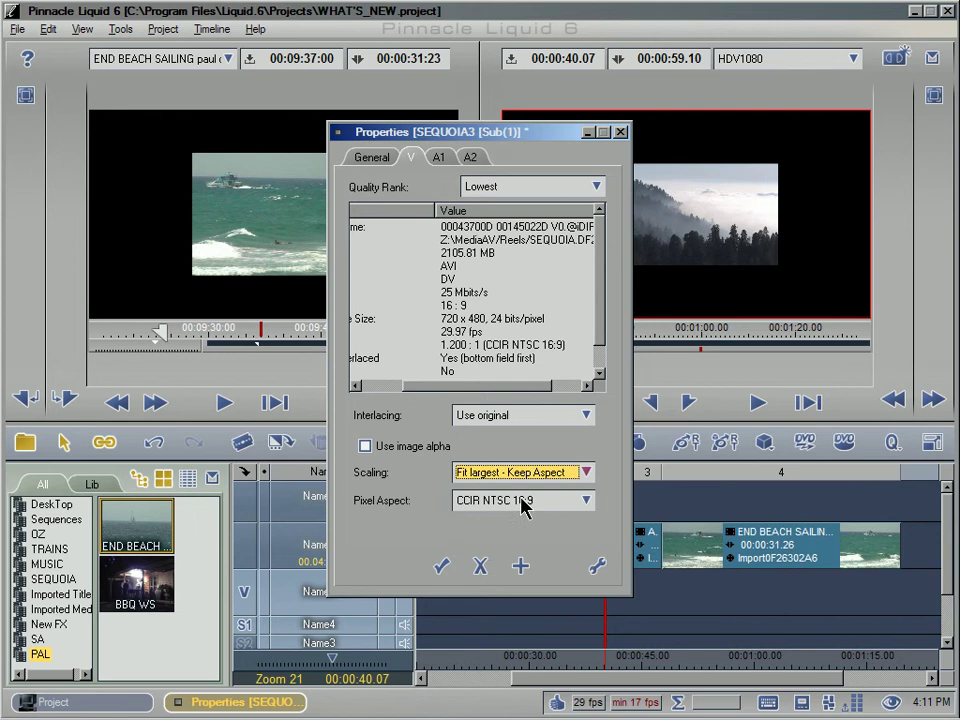
{"action": "left_click", "coordinate": [441, 565]}
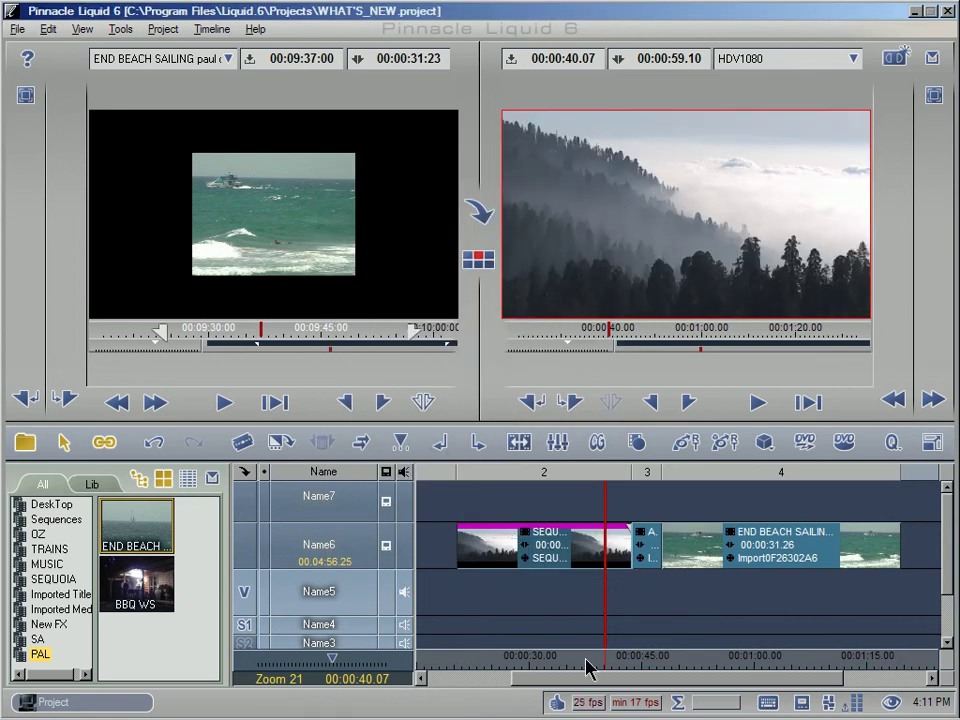
- Set the SEQUOIA3 [Sub(1)] clip's scaling back to No Scale and move the playhead onto the END BEACH SAILING clip
{"action": "left_click_drag", "start_coordinate": [589, 664], "coordinate": [557, 668]}
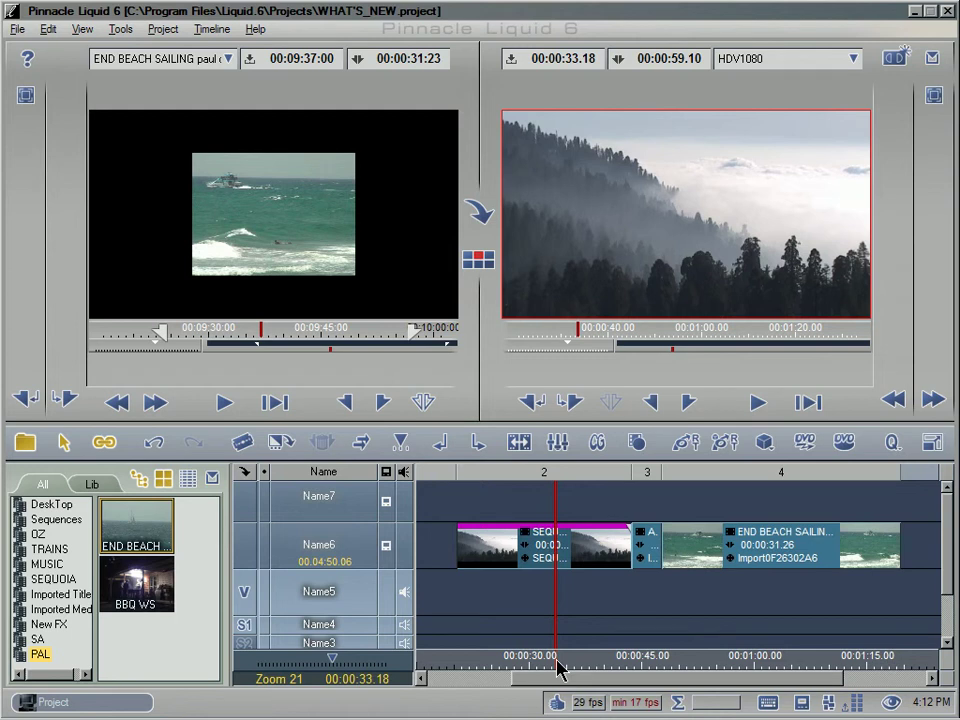
{"action": "mouse_move", "coordinate": [555, 668]}
{"action": "left_mouse_down"}
{"action": "mouse_move", "coordinate": [664, 658]}
{"action": "mouse_move", "coordinate": [549, 655]}
{"action": "left_mouse_up"}
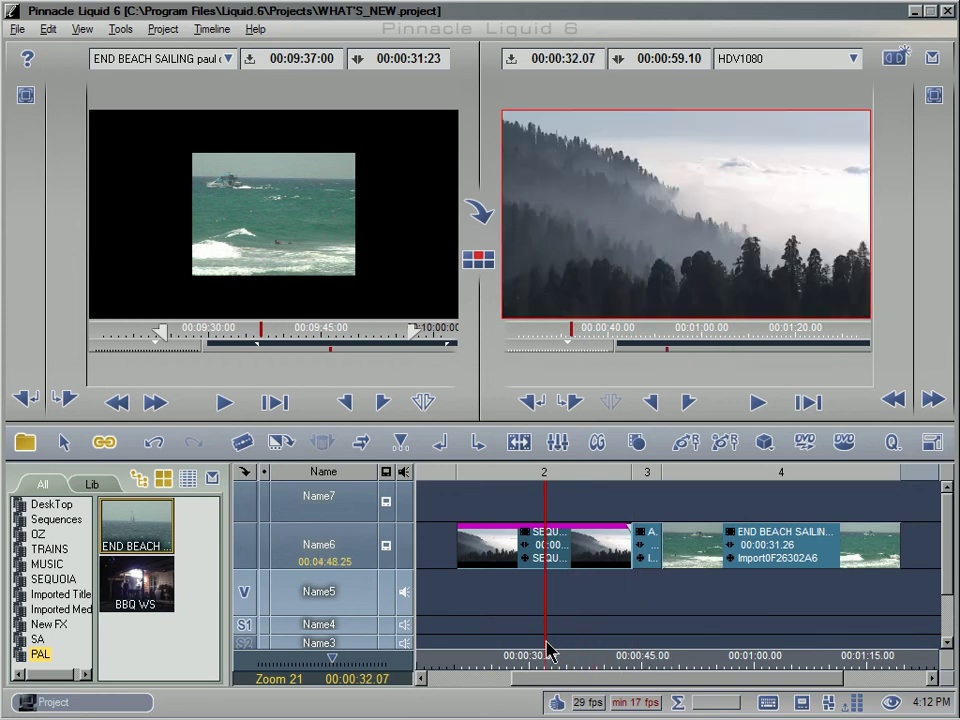
{"action": "right_click", "coordinate": [561, 568]}
{"action": "left_click", "coordinate": [575, 538]}
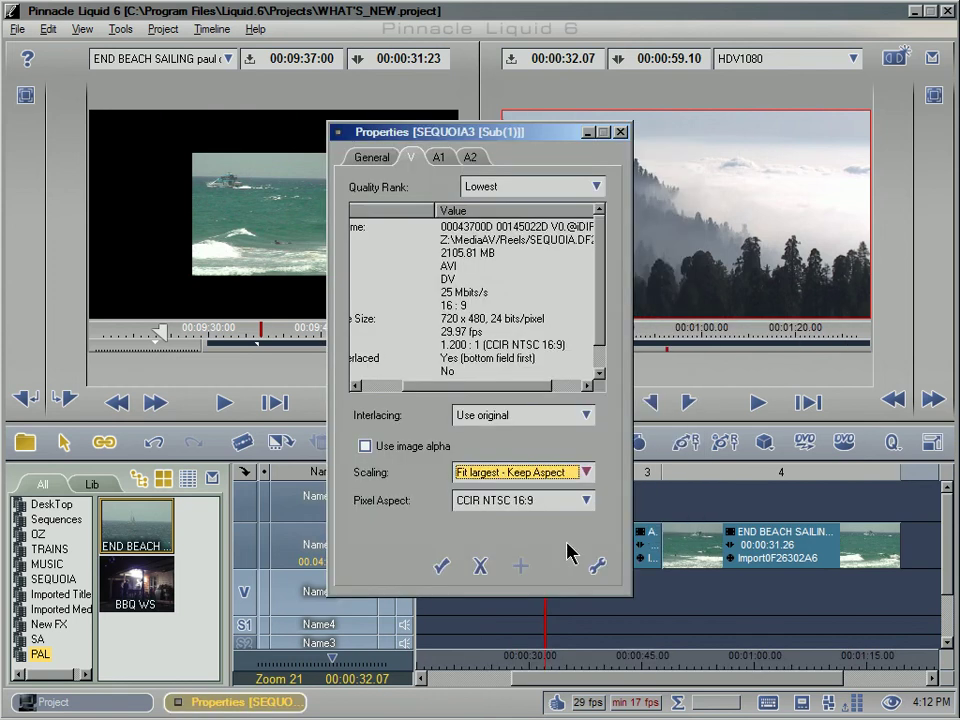
{"action": "left_click", "coordinate": [580, 472]}
{"action": "left_click", "coordinate": [572, 484]}
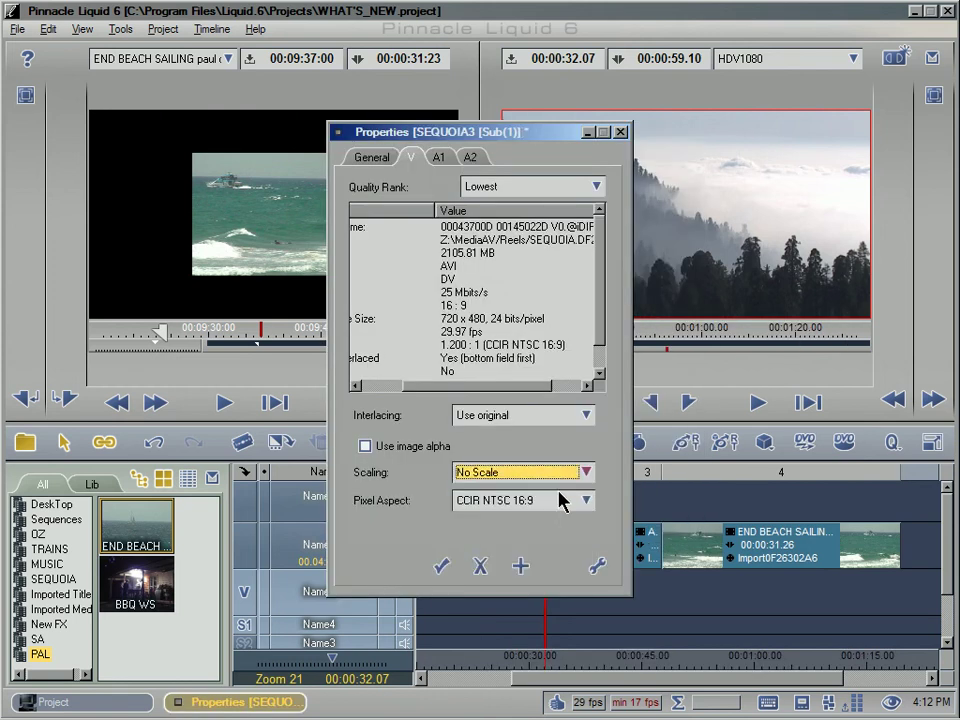
{"action": "left_click", "coordinate": [442, 566]}
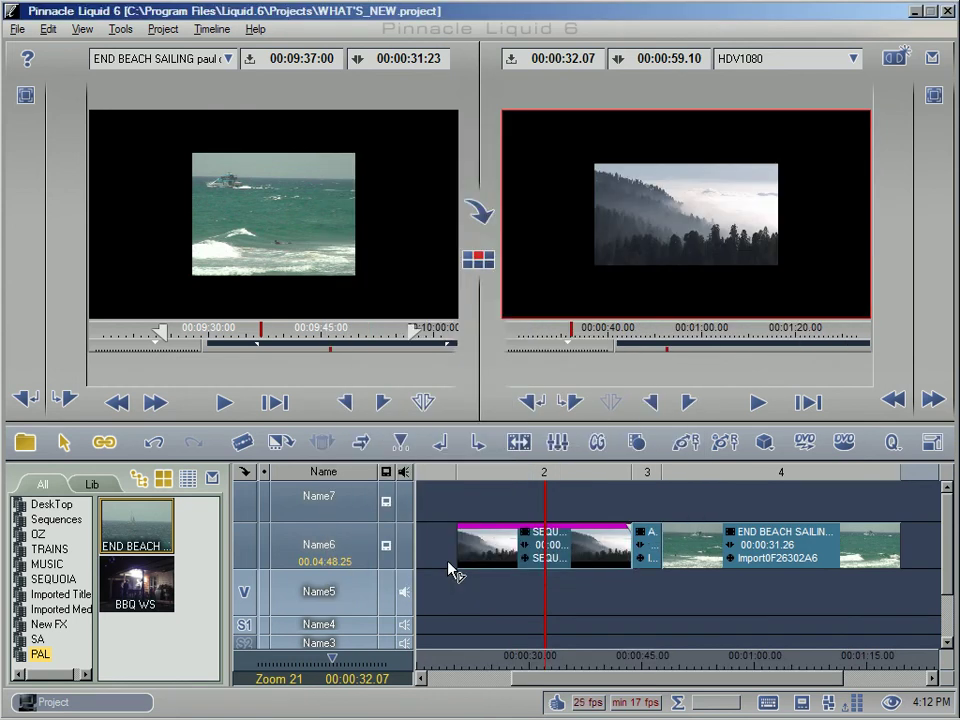
{"action": "left_click", "coordinate": [811, 656]}
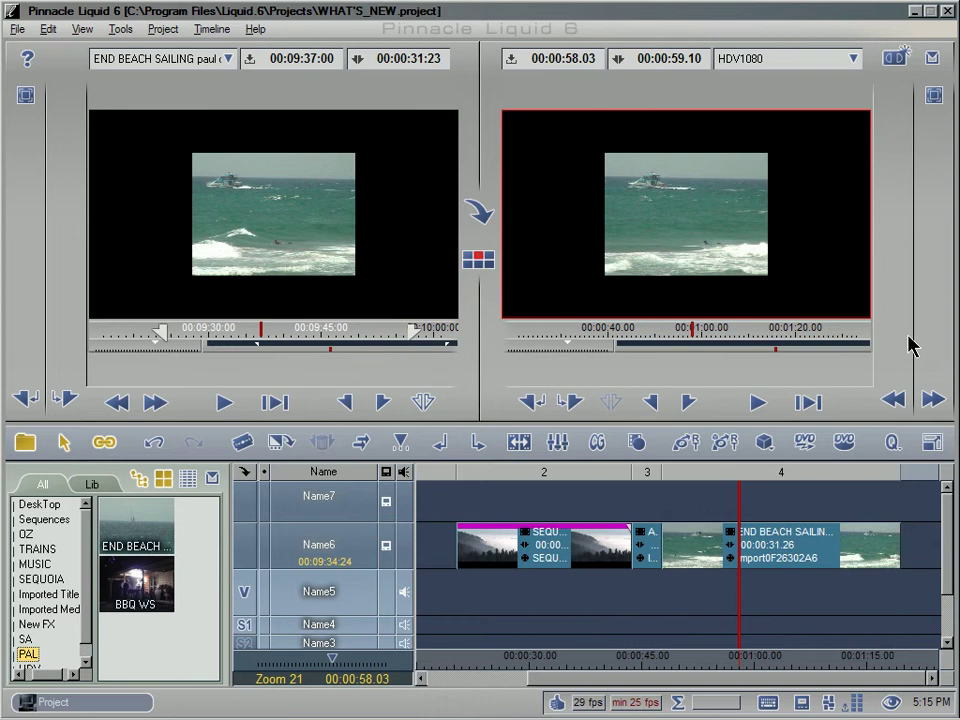
- Load the HDV720 sequence into the timeline and show the contents of the HDV rack
{"action": "left_click", "coordinate": [853, 58]}
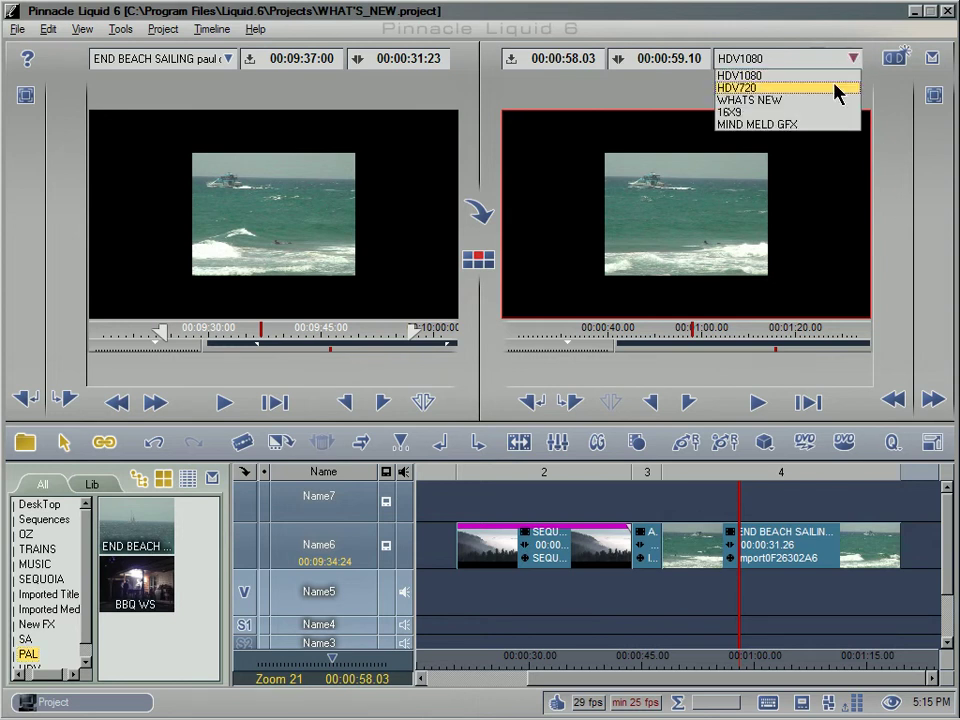
{"action": "left_click", "coordinate": [836, 88]}
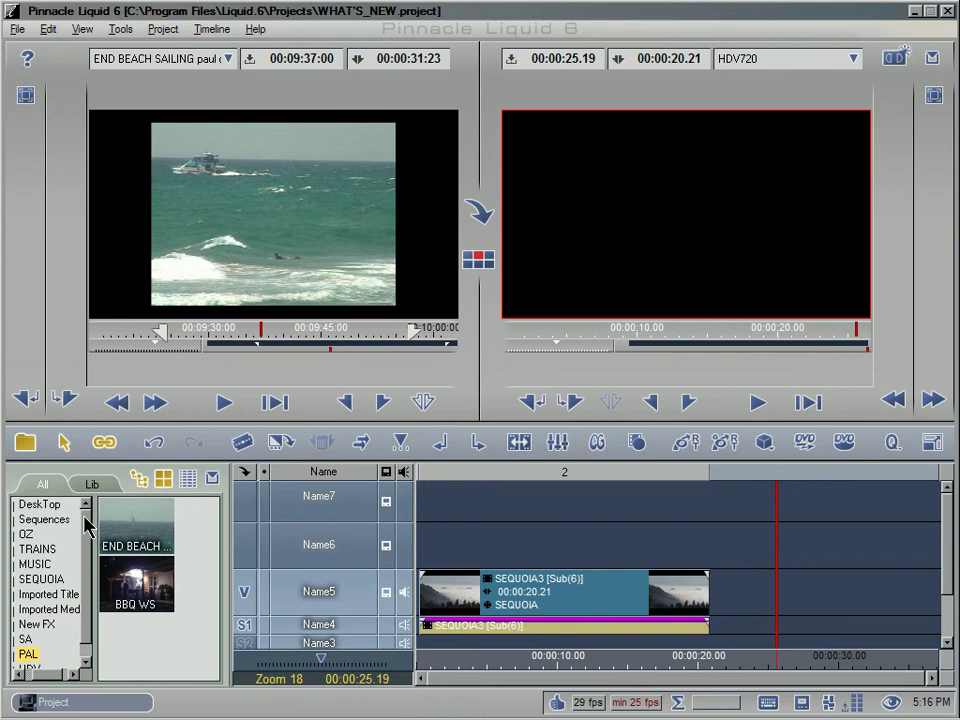
{"action": "scroll", "coordinate": [88, 535], "scroll_direction": "down", "scroll_amount": 1}
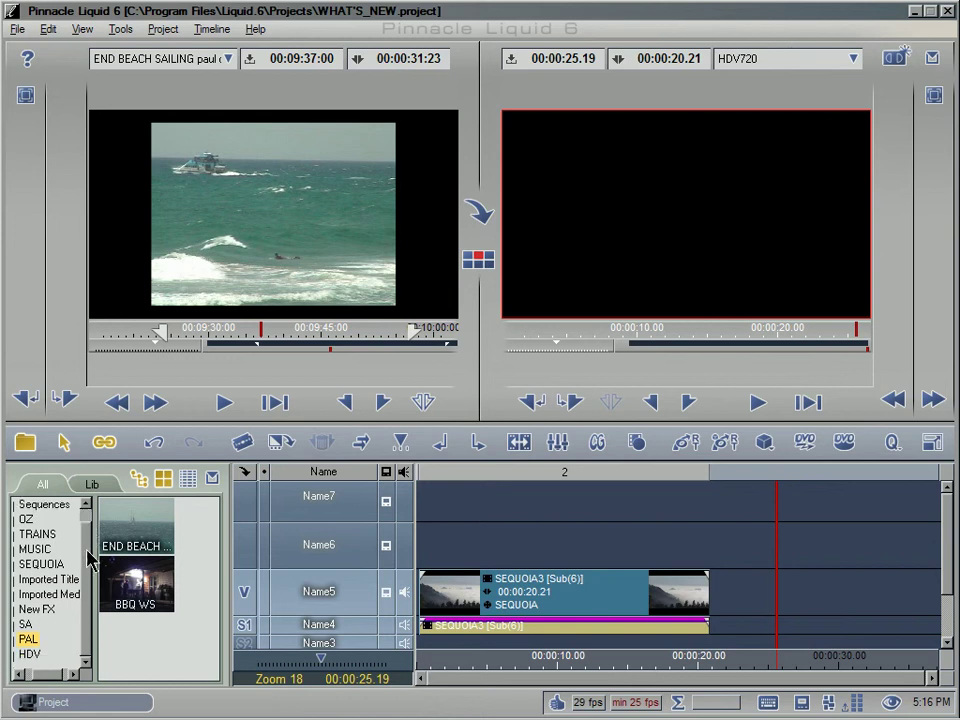
{"action": "left_click", "coordinate": [29, 656]}
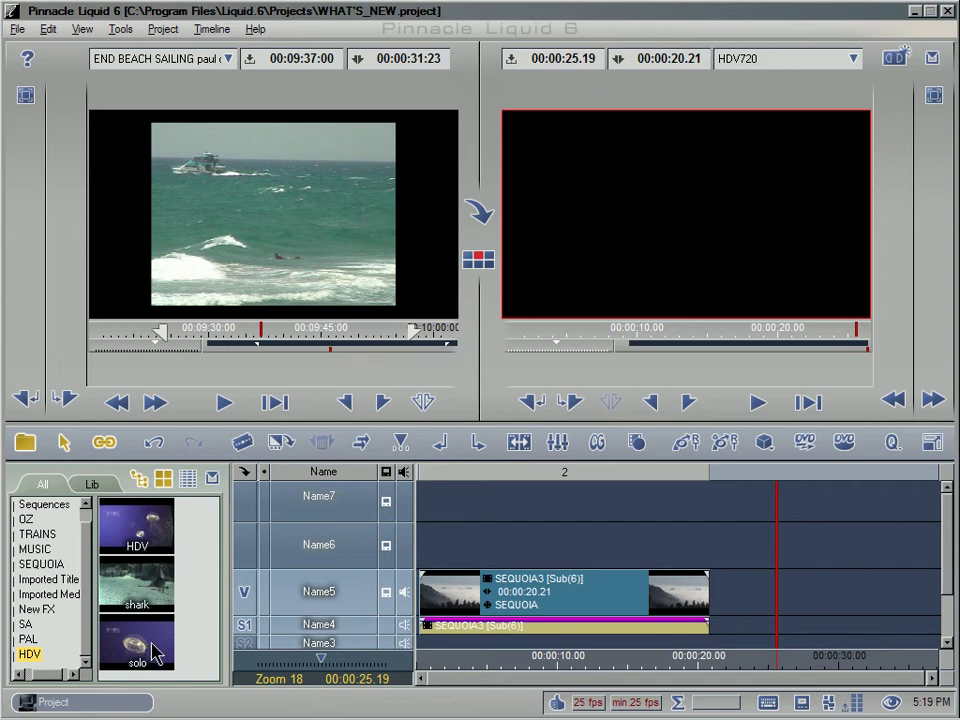
- Start a media clip import into the HDV rack and browse to Sample Videos > HDV on LIQUIDEDITIONDVD (H:)
{"action": "right_click", "coordinate": [195, 590]}
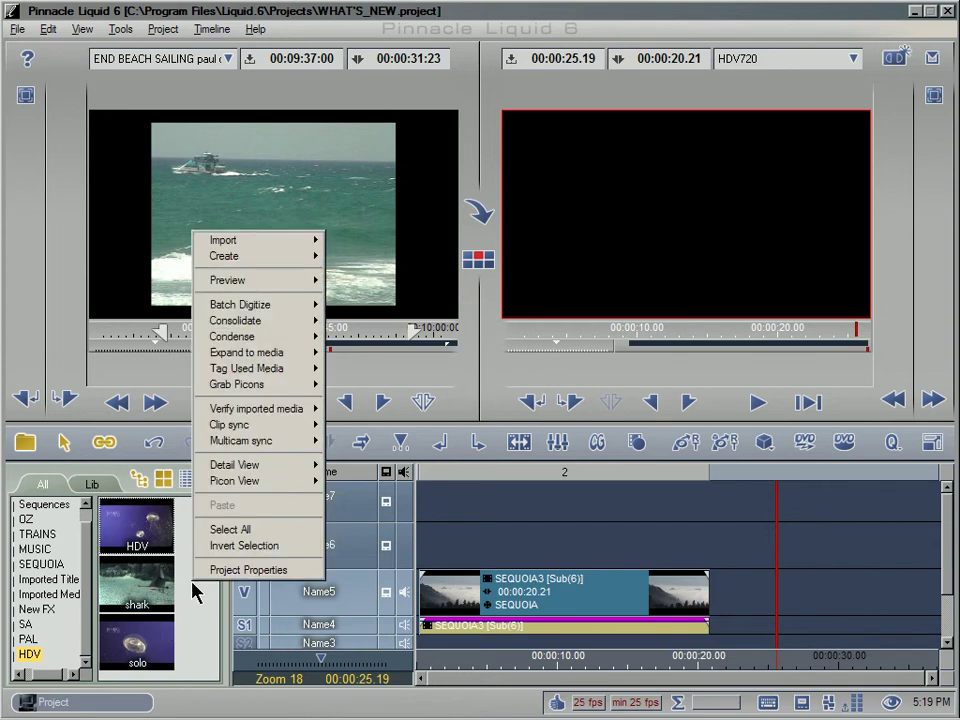
{"action": "mouse_move", "coordinate": [222, 250]}
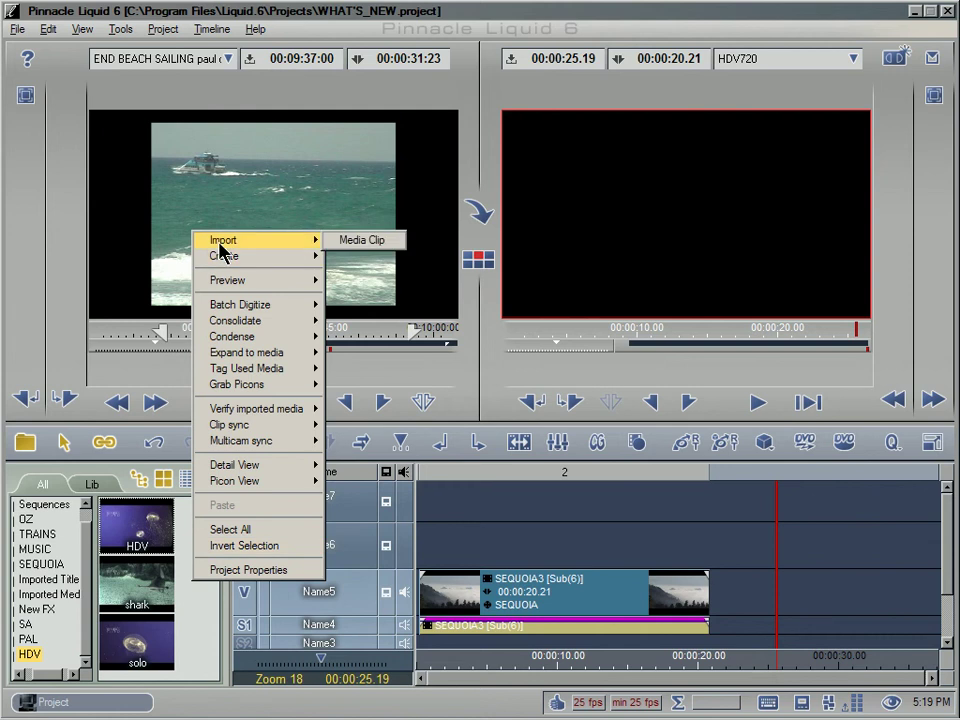
{"action": "left_click", "coordinate": [349, 244]}
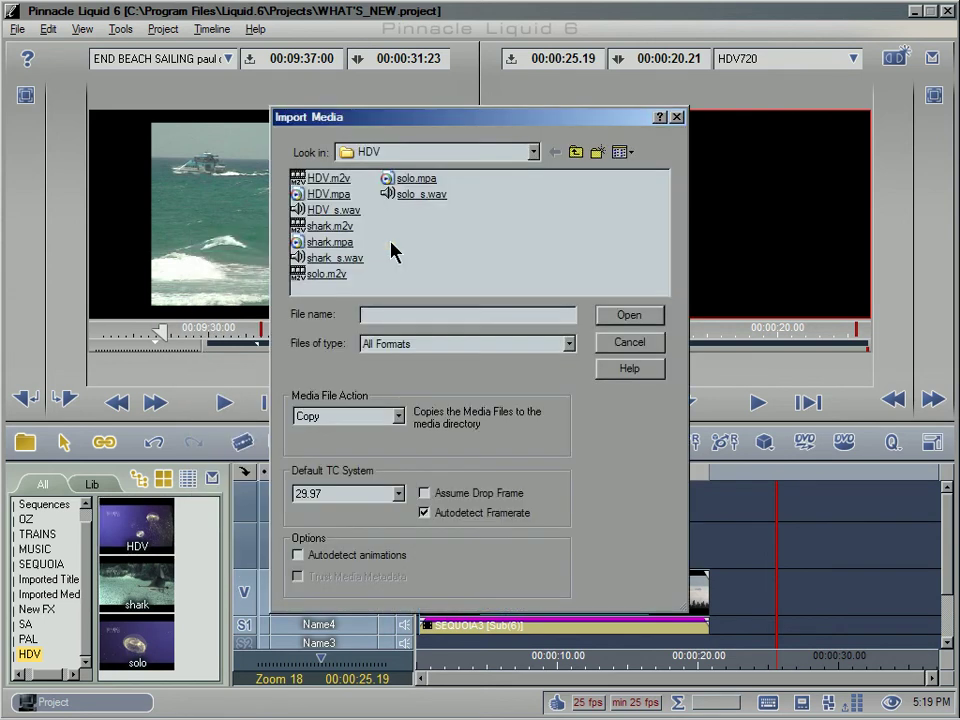
{"action": "left_click", "coordinate": [467, 152]}
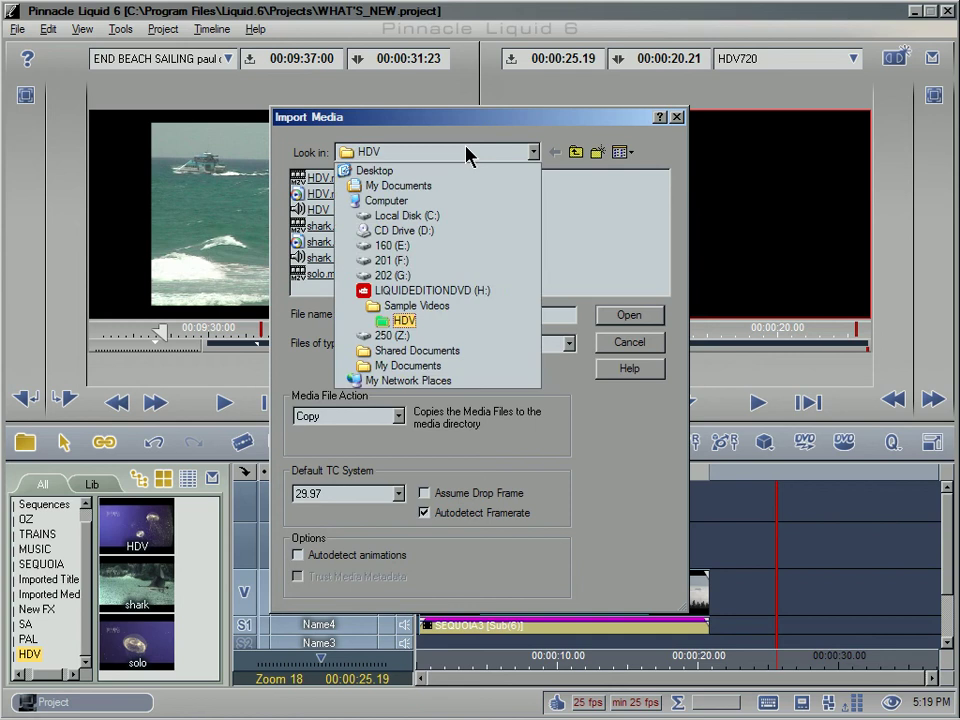
{"action": "left_click", "coordinate": [465, 289]}
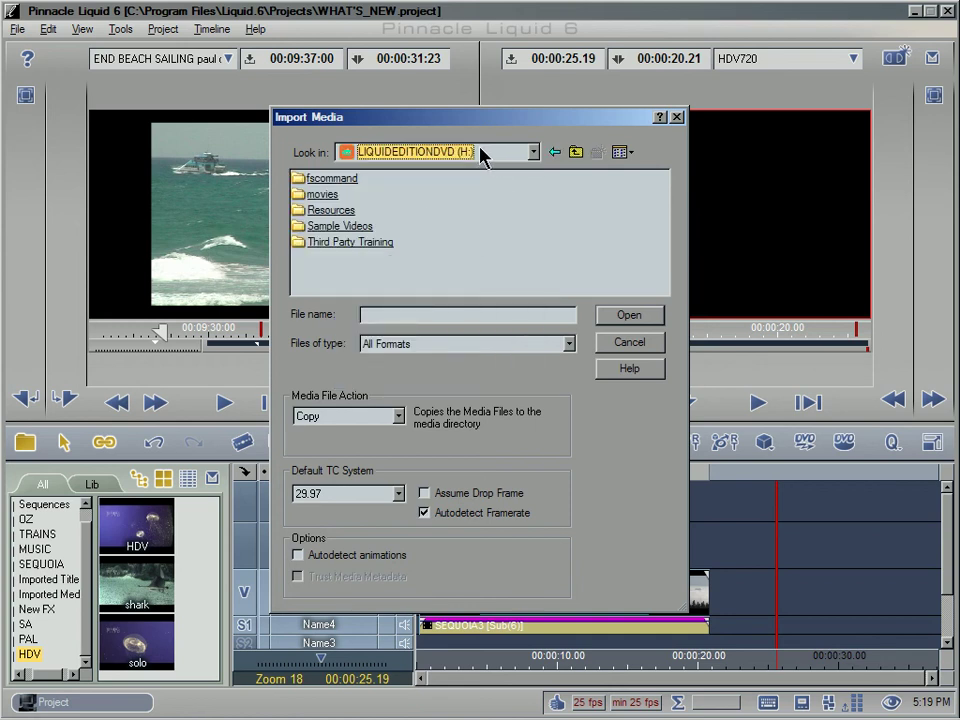
{"action": "double_click", "coordinate": [340, 226]}
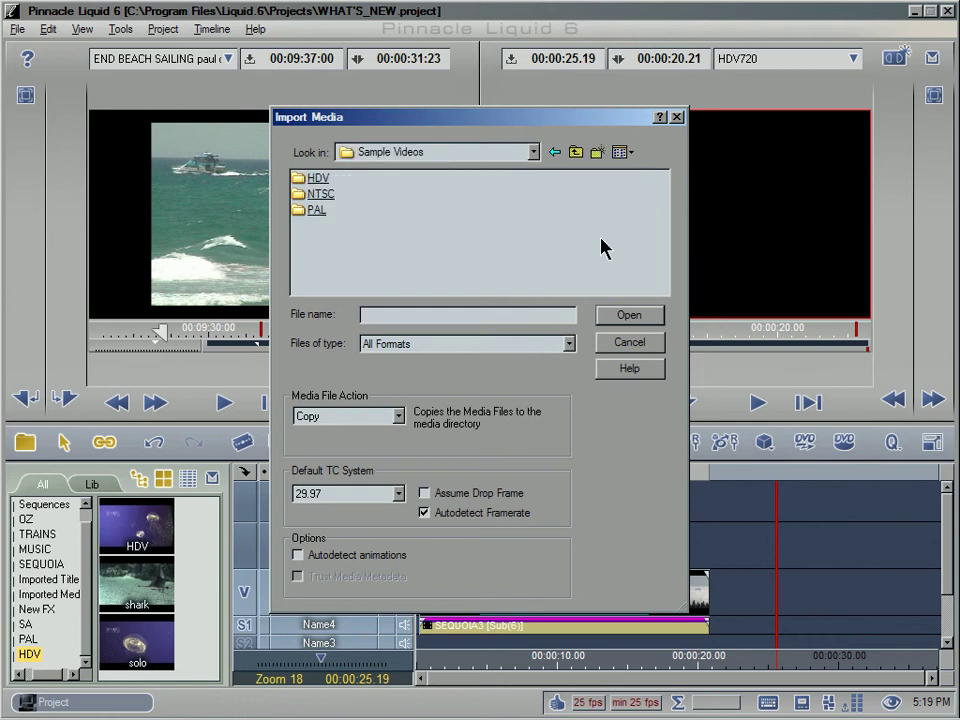
{"action": "double_click", "coordinate": [312, 180]}
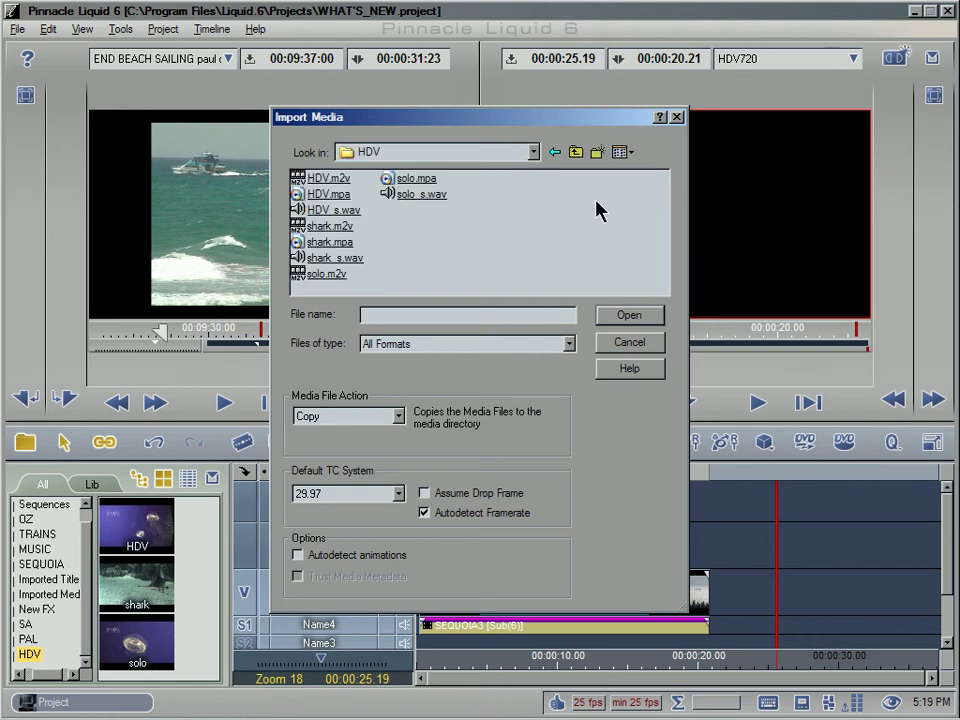
- Select HDV.m2v, shark.m2v and solo.m2v with Copy as the media file action, but cancel the import
{"action": "left_click", "coordinate": [337, 180]}
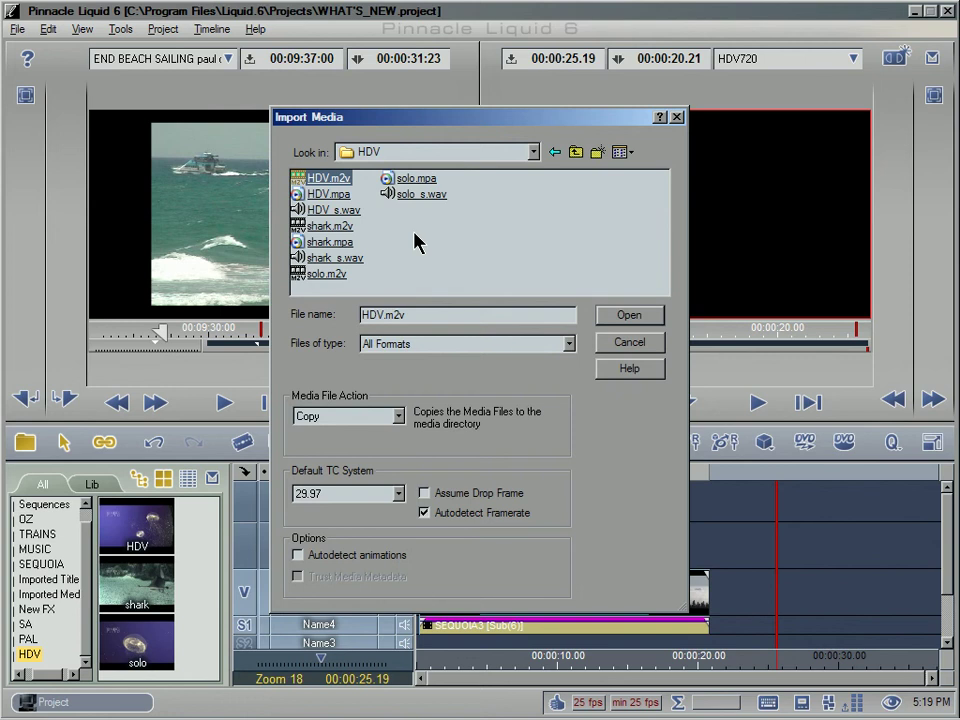
{"action": "left_click", "coordinate": [335, 226], "text": "ctrl"}
{"action": "left_click", "coordinate": [343, 277], "text": "ctrl"}
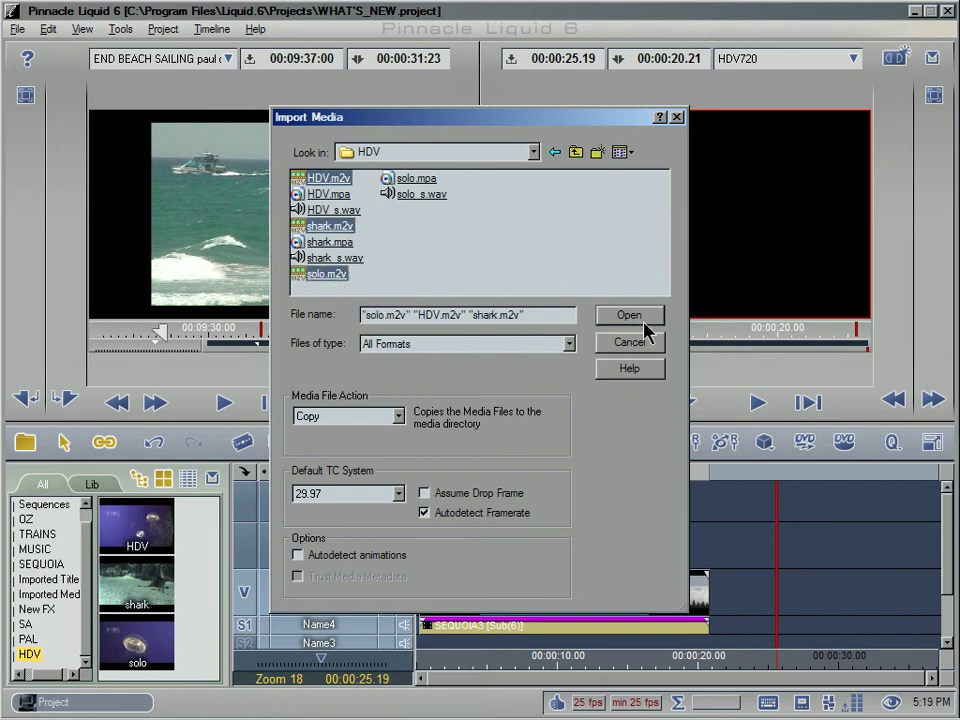
{"action": "left_click", "coordinate": [351, 417]}
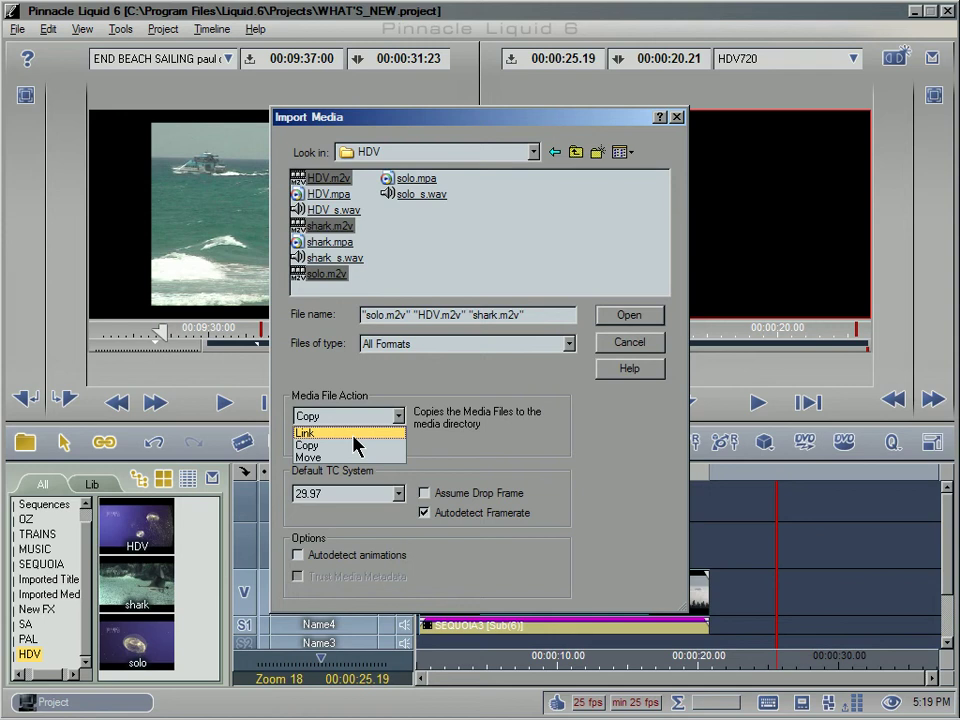
{"action": "left_click", "coordinate": [356, 445]}
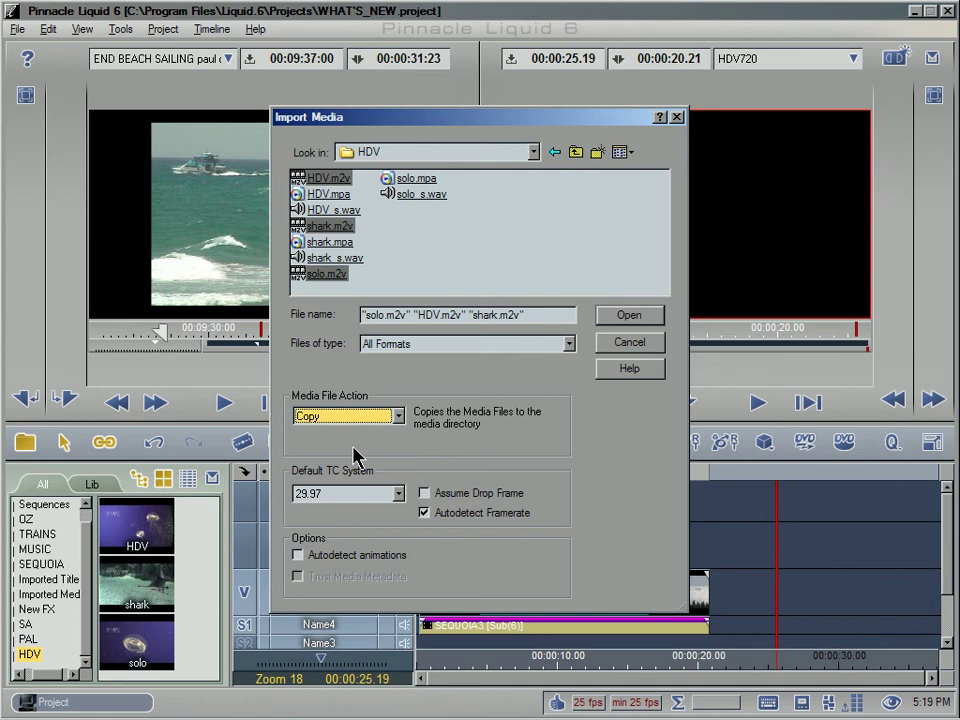
{"action": "left_click", "coordinate": [648, 343]}
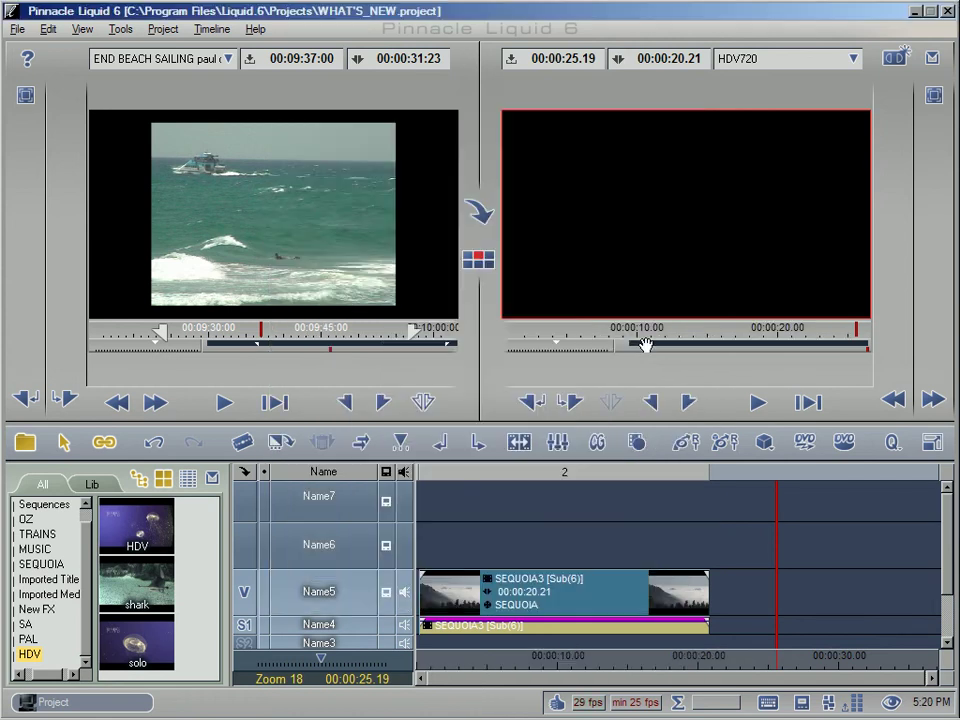
- Play the HDV jellyfish clip in the source viewer to preview its footage
{"action": "left_click", "coordinate": [148, 548]}
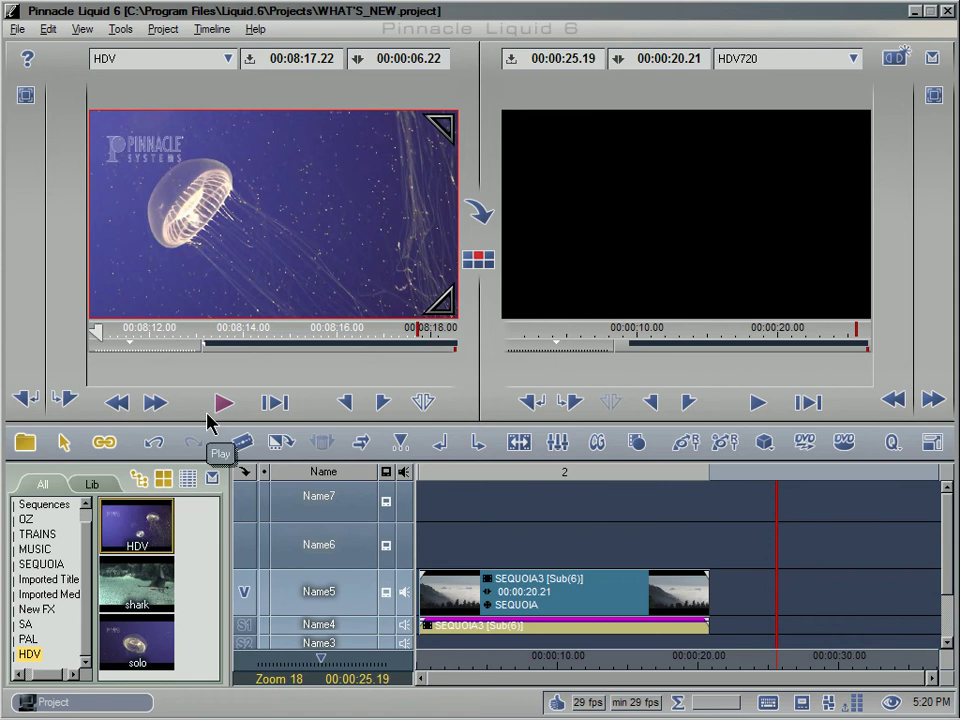
{"action": "left_click", "coordinate": [118, 403]}
{"action": "left_click", "coordinate": [226, 405]}
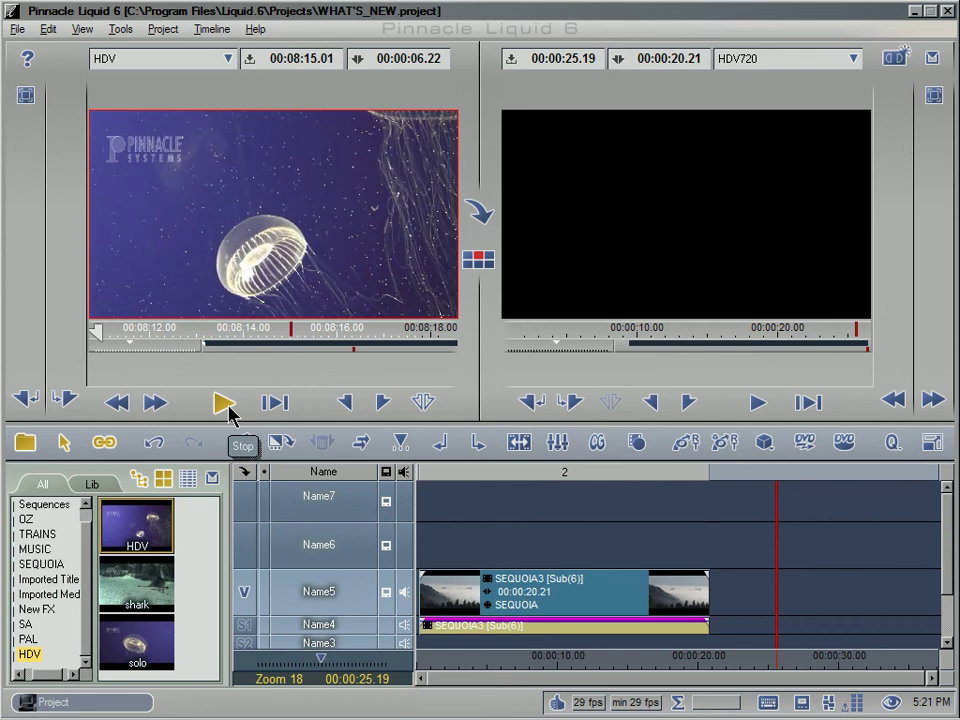
{"action": "left_click", "coordinate": [226, 405]}
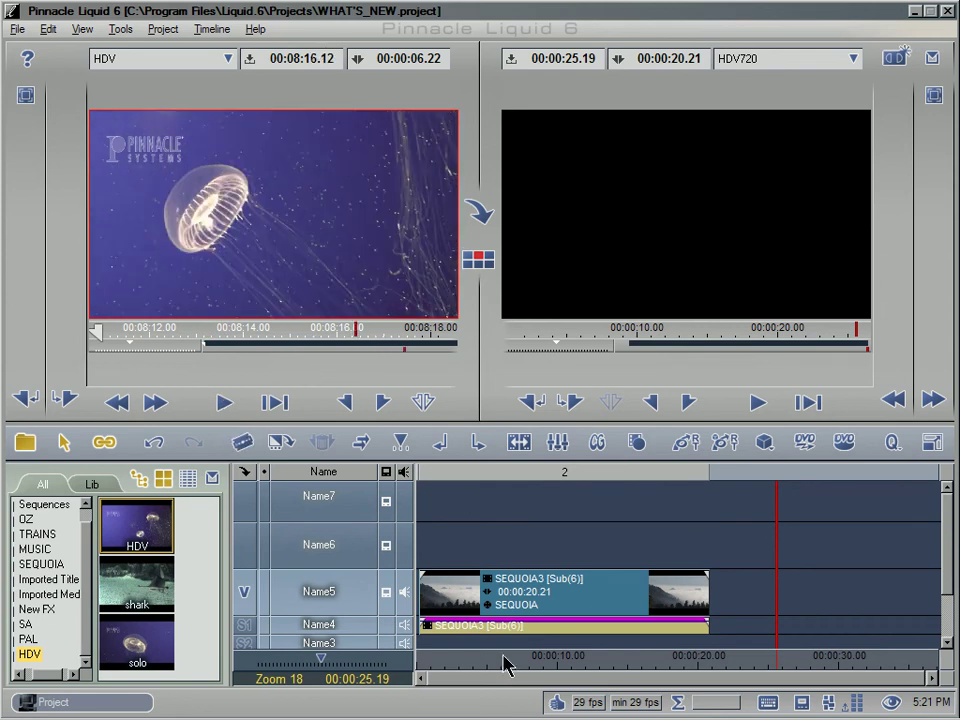
- Add the HDV clip after the SEQUOIA3 clip on track Name5, followed by AUSSIE COW from the OZ rack
{"action": "left_click_drag", "start_coordinate": [497, 676], "coordinate": [662, 662]}
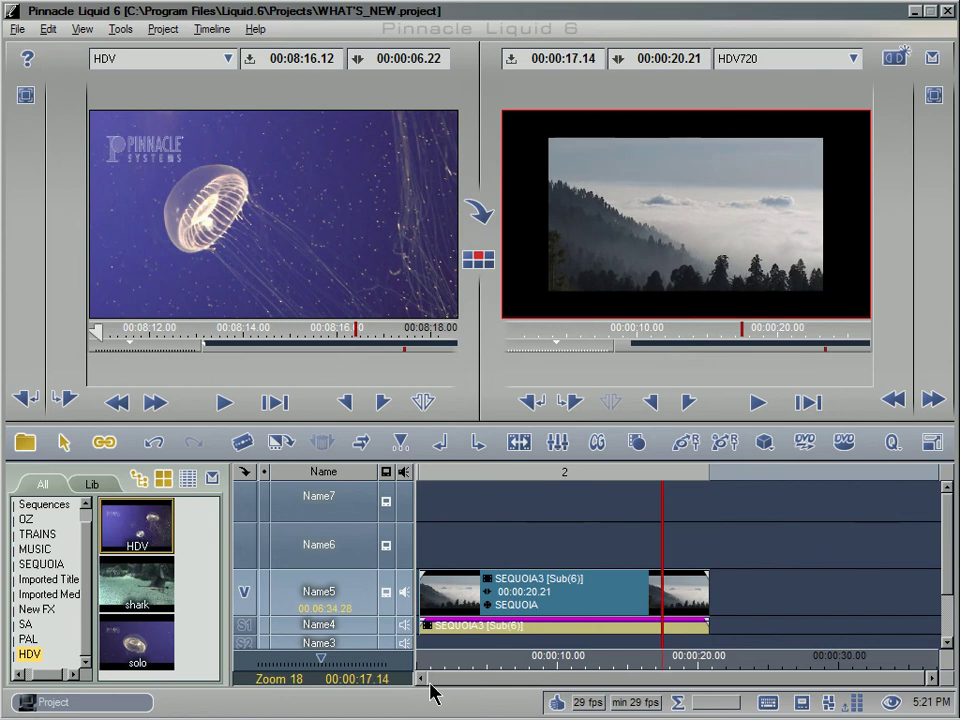
{"action": "left_click_drag", "start_coordinate": [133, 535], "coordinate": [720, 600]}
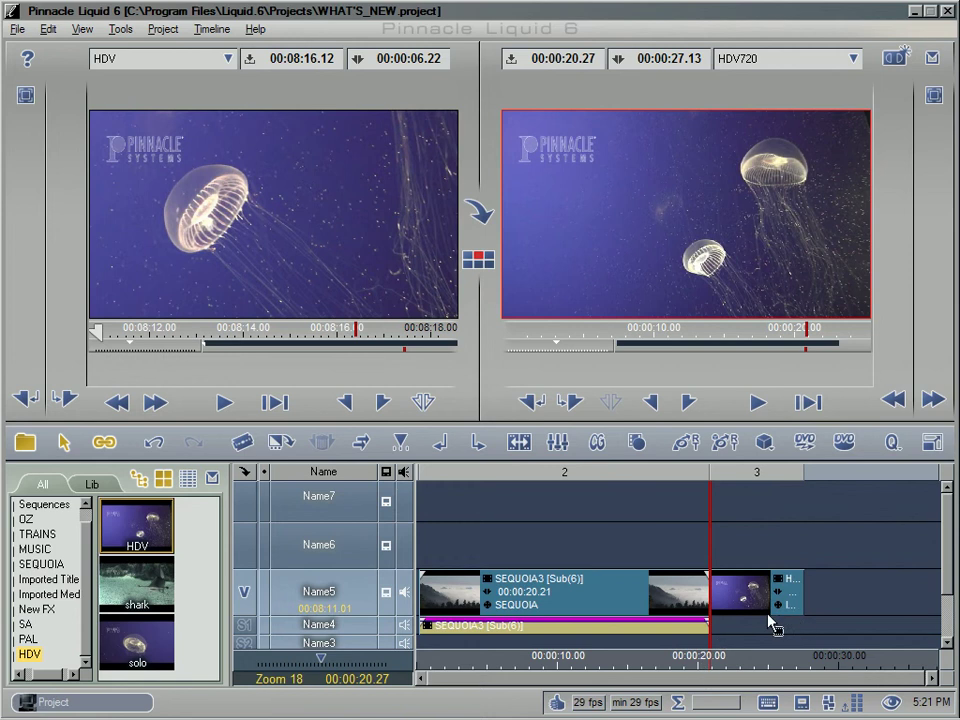
{"action": "left_click", "coordinate": [25, 519]}
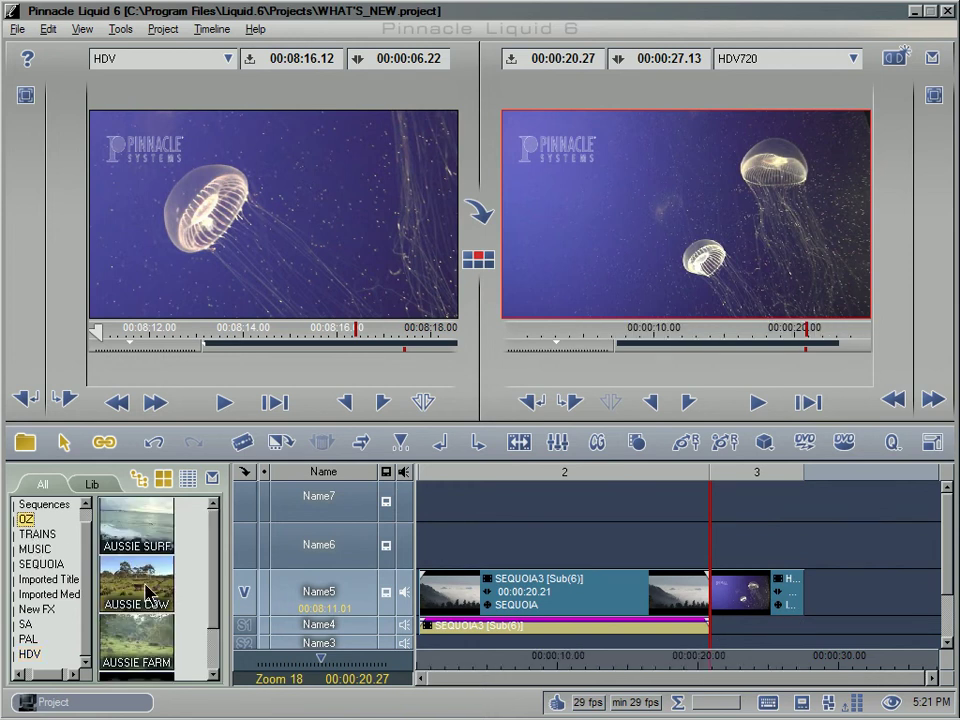
{"action": "left_click_drag", "start_coordinate": [146, 592], "coordinate": [524, 600]}
{"action": "left_click_drag", "start_coordinate": [499, 656], "coordinate": [816, 660]}
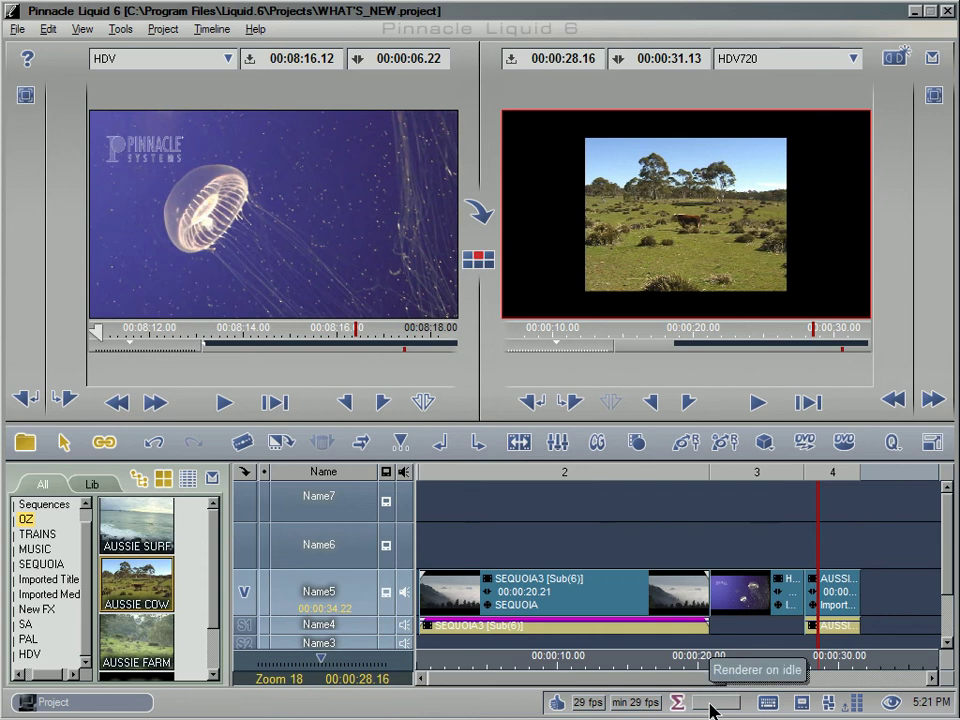
- Try placing END BEACH SAILING from the PAL rack after the AUSSIE COW clip, and delete it from the timeline
{"action": "left_click", "coordinate": [27, 640]}
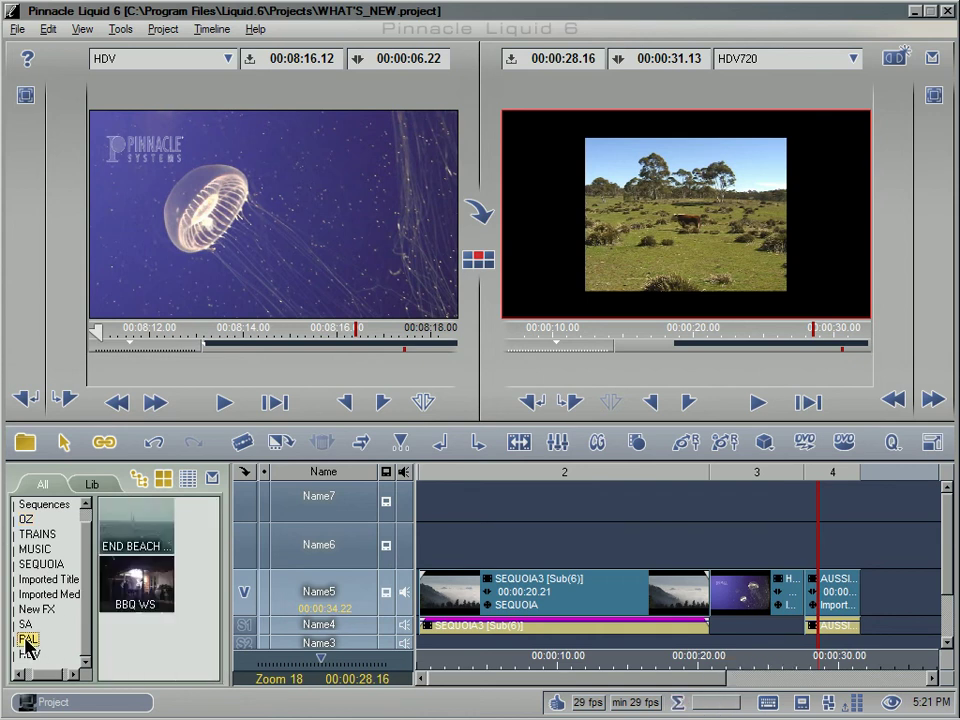
{"action": "left_click_drag", "start_coordinate": [133, 525], "coordinate": [726, 578]}
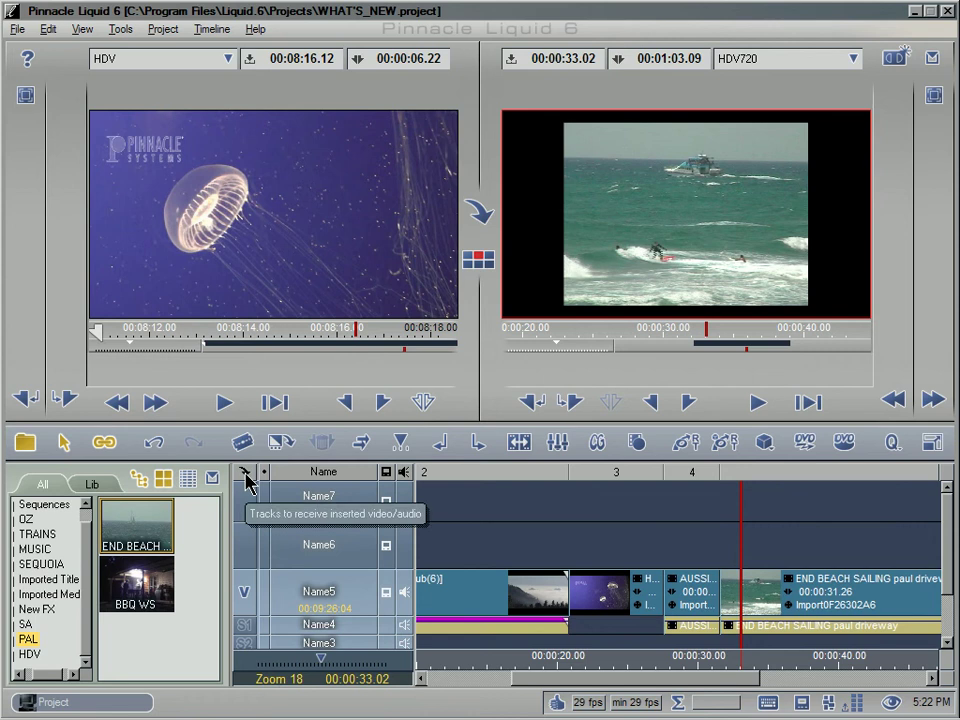
{"action": "left_click", "coordinate": [790, 605]}
{"action": "key", "text": "Delete"}
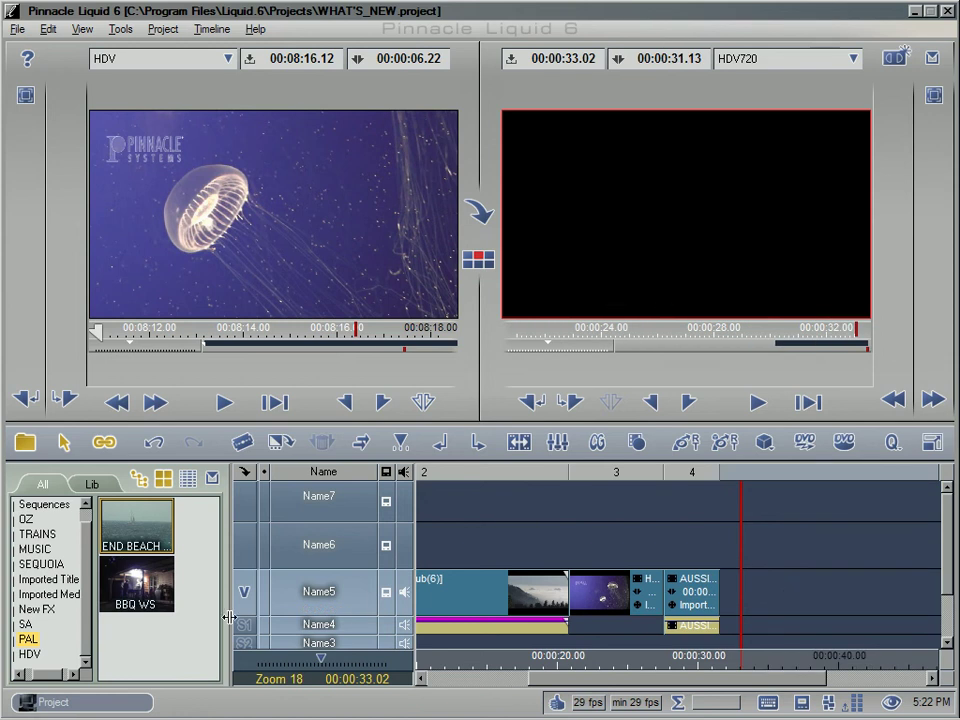
- Place the PAL clip END BEACH SAILING on track Name5 and move it flush against the end of the AUSSIE COW clip
{"action": "left_click_drag", "start_coordinate": [137, 529], "coordinate": [760, 588]}
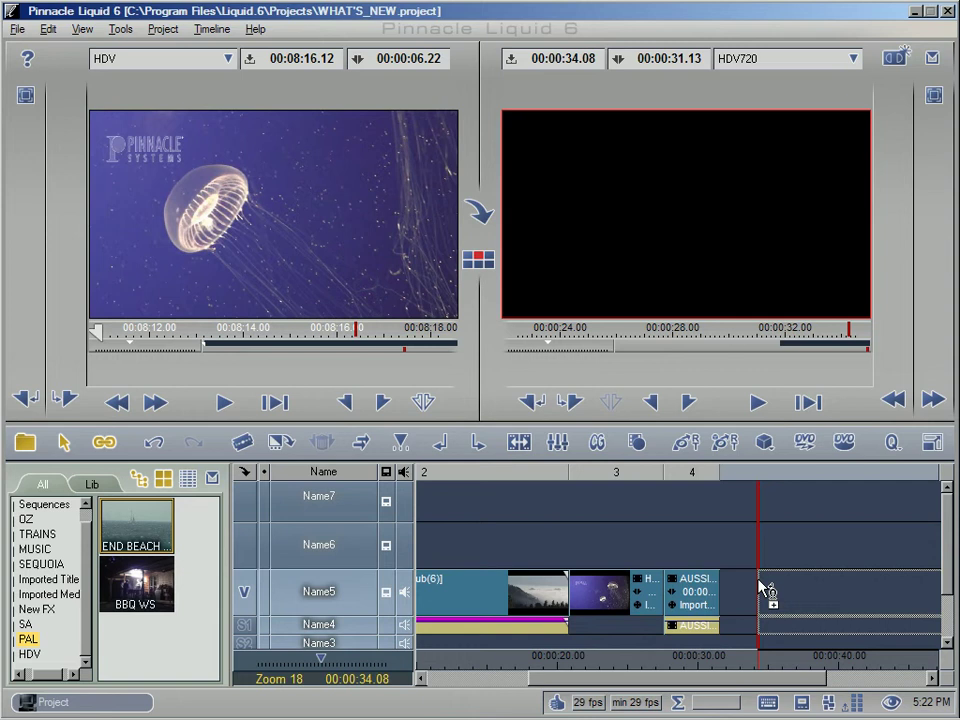
{"action": "left_click_drag", "start_coordinate": [760, 588], "coordinate": [760, 588]}
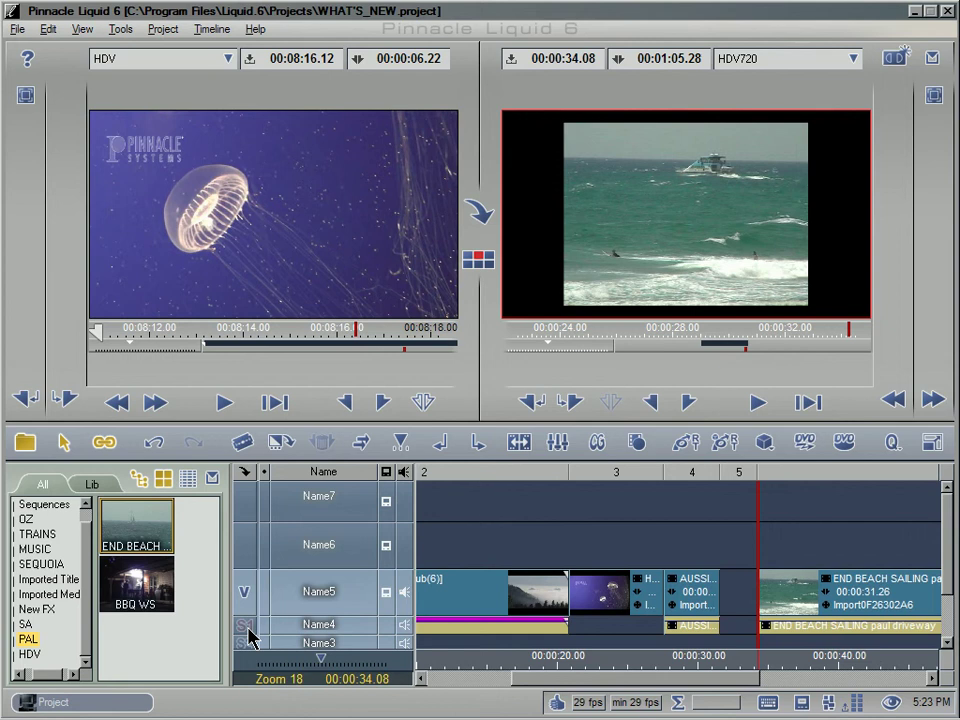
{"action": "left_click_drag", "start_coordinate": [797, 606], "coordinate": [776, 617]}
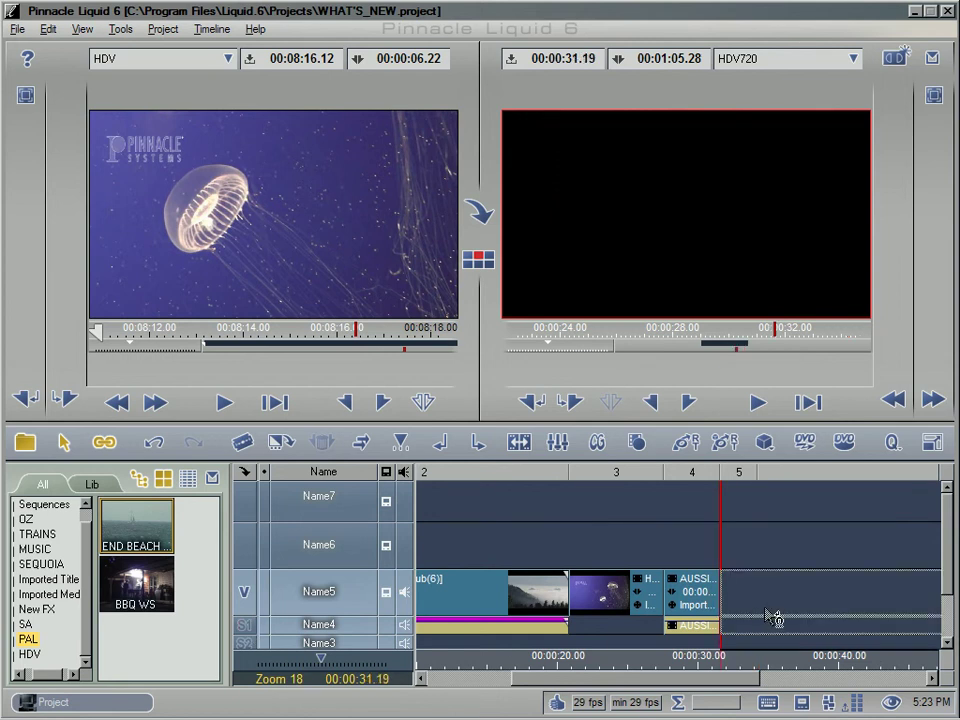
- Scrub the HDV720 timeline from the sequoia clip to the END BEACH SAILING clip to compare their frame sizes
{"action": "left_click", "coordinate": [537, 659]}
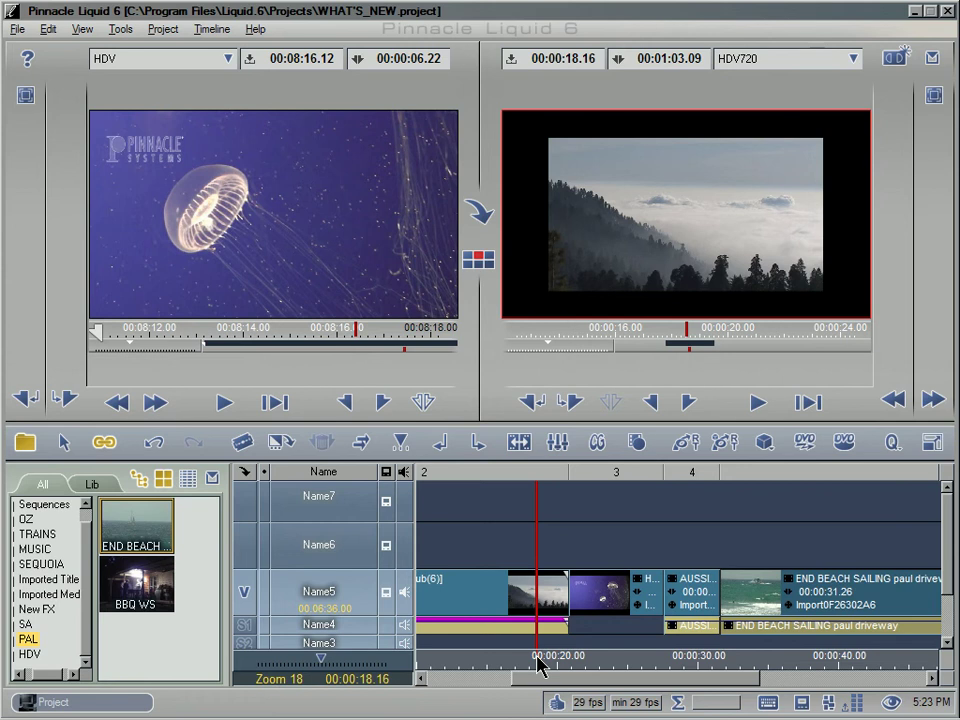
{"action": "left_click_drag", "start_coordinate": [540, 664], "coordinate": [698, 668]}
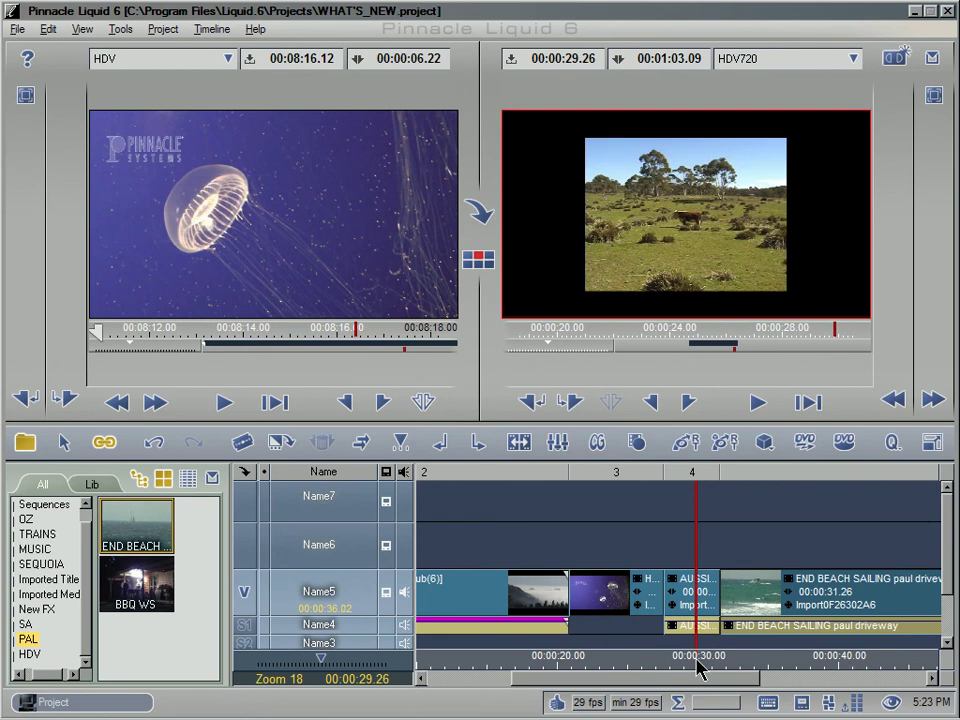
{"action": "left_click_drag", "start_coordinate": [698, 666], "coordinate": [764, 668]}
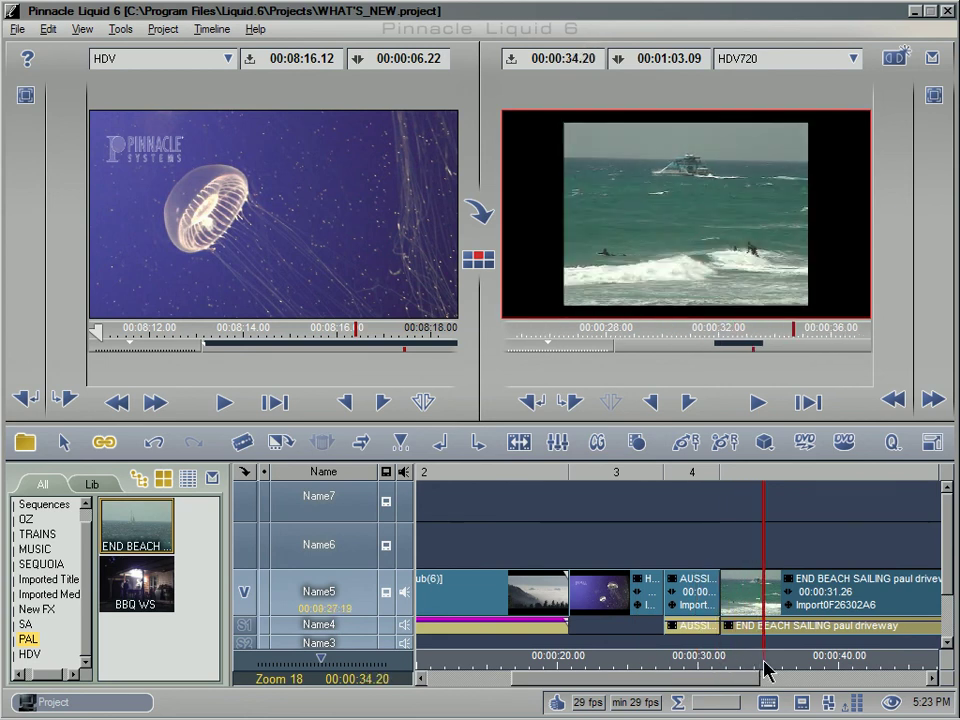
- Play the HDV720 sequence from the sequoia clip into the END BEACH SAILING clip to check mixed-format playback
{"action": "left_click", "coordinate": [541, 664]}
{"action": "key", "text": "space"}
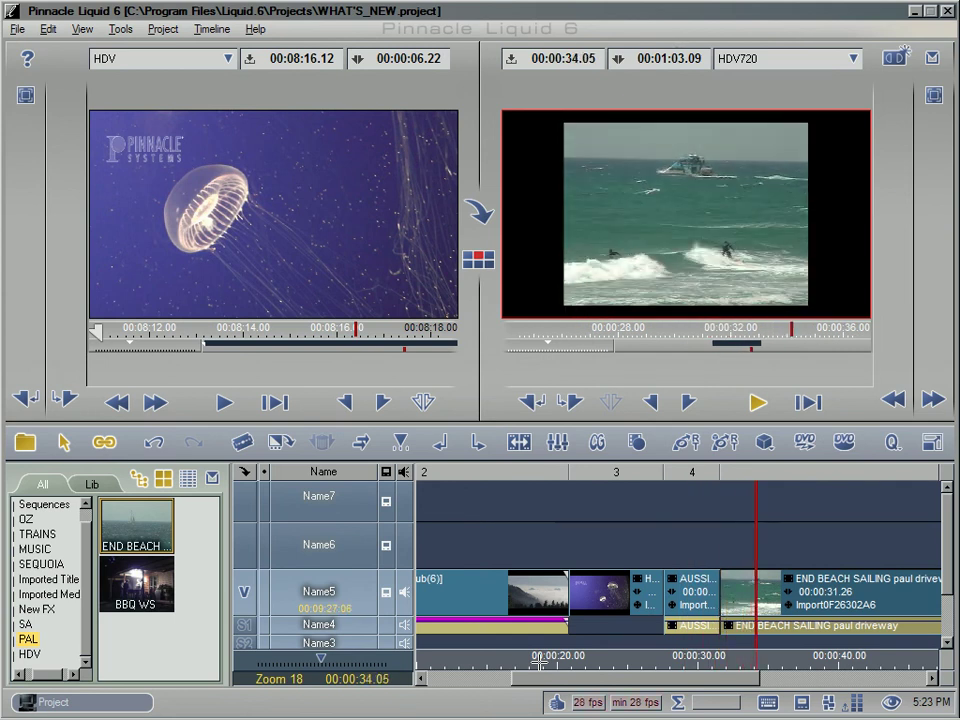
{"action": "key", "text": "space"}
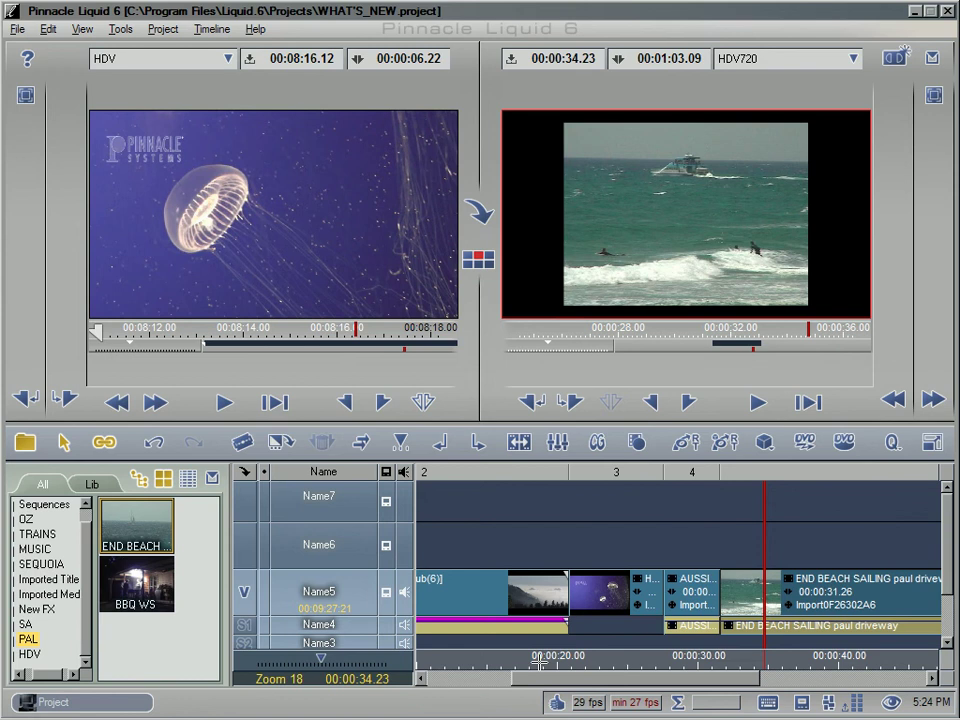
{"action": "left_click_drag", "start_coordinate": [538, 660], "coordinate": [799, 665]}
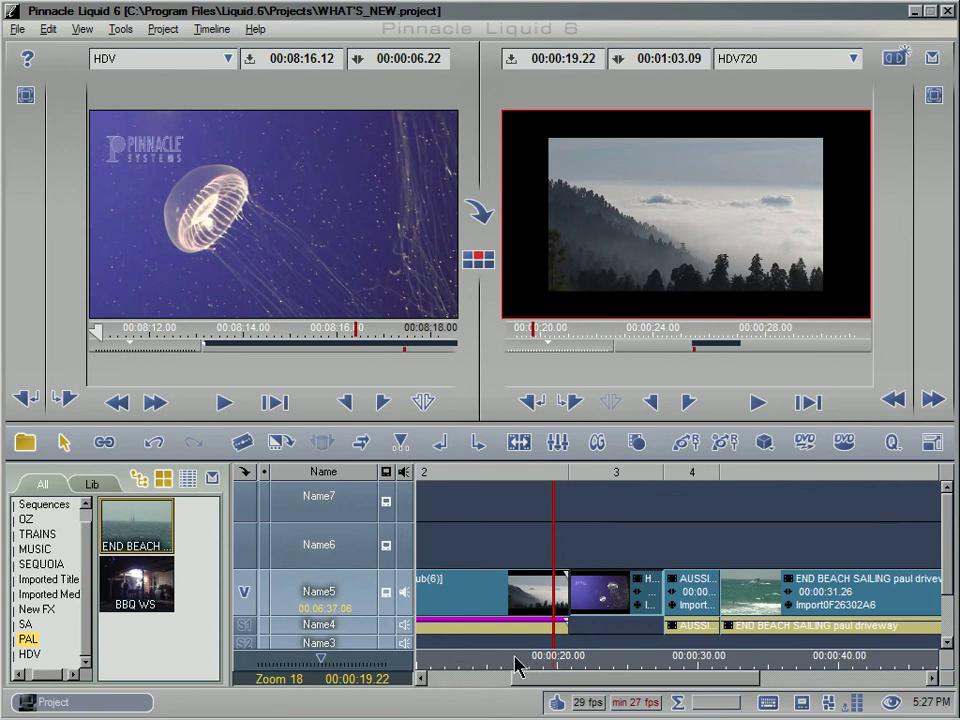
- Change the HDV720 sequence's timeline preset to NTSC 4:3 (CCIR) in the timeline properties
{"action": "mouse_move", "coordinate": [517, 667]}
{"action": "left_mouse_down"}
{"action": "mouse_move", "coordinate": [775, 662]}
{"action": "mouse_move", "coordinate": [493, 667]}
{"action": "mouse_move", "coordinate": [741, 669]}
{"action": "mouse_move", "coordinate": [503, 668]}
{"action": "left_mouse_up"}
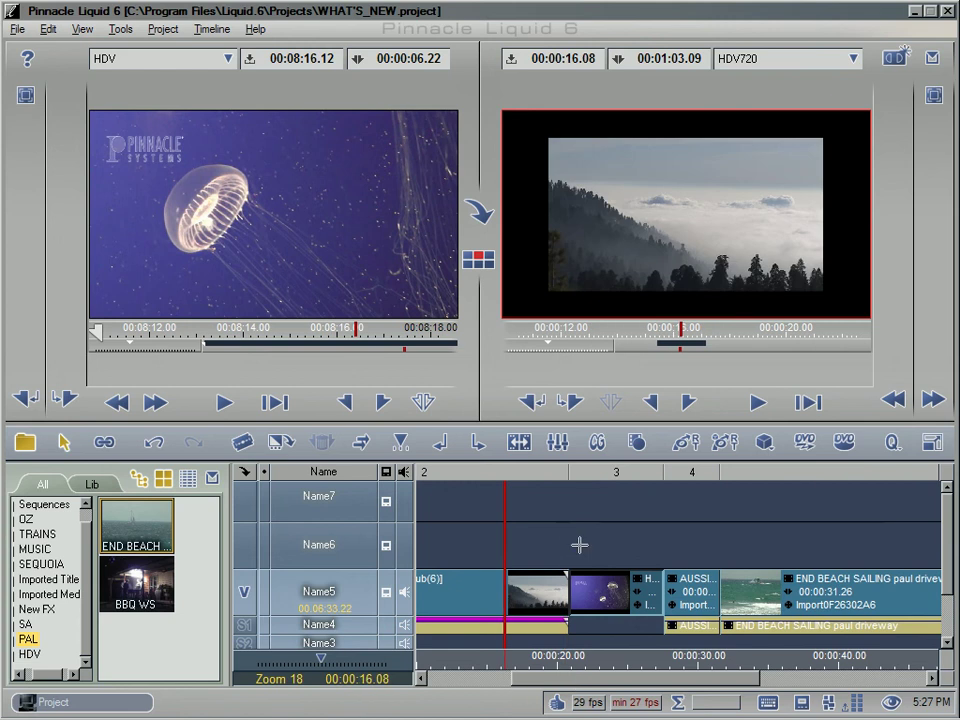
{"action": "right_click", "coordinate": [579, 545]}
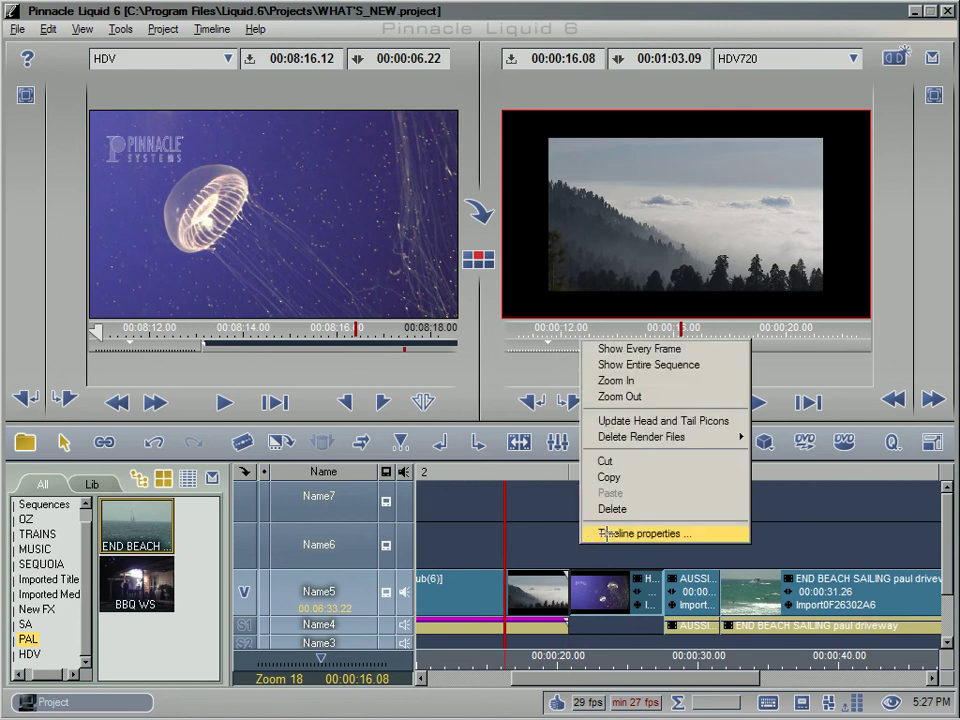
{"action": "left_click", "coordinate": [604, 535]}
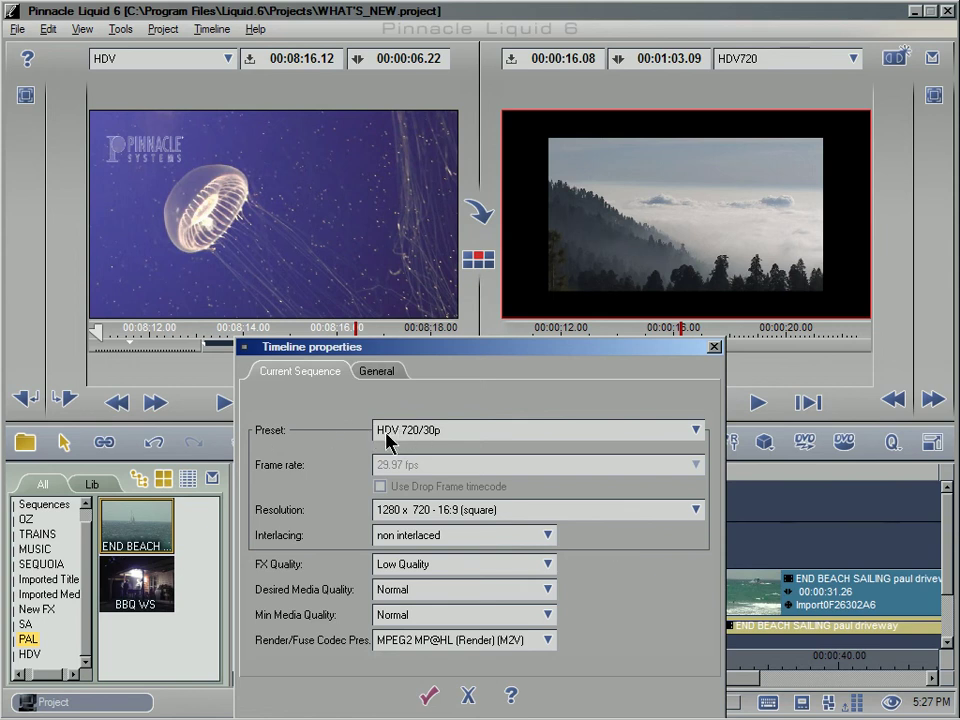
{"action": "left_click", "coordinate": [460, 432]}
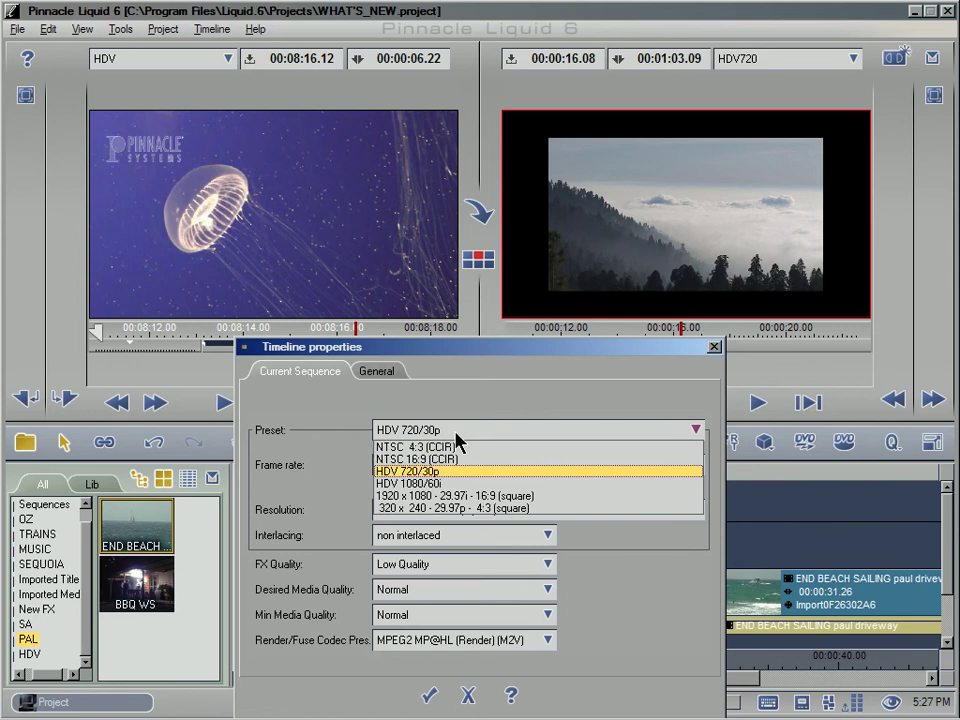
{"action": "left_click", "coordinate": [460, 448]}
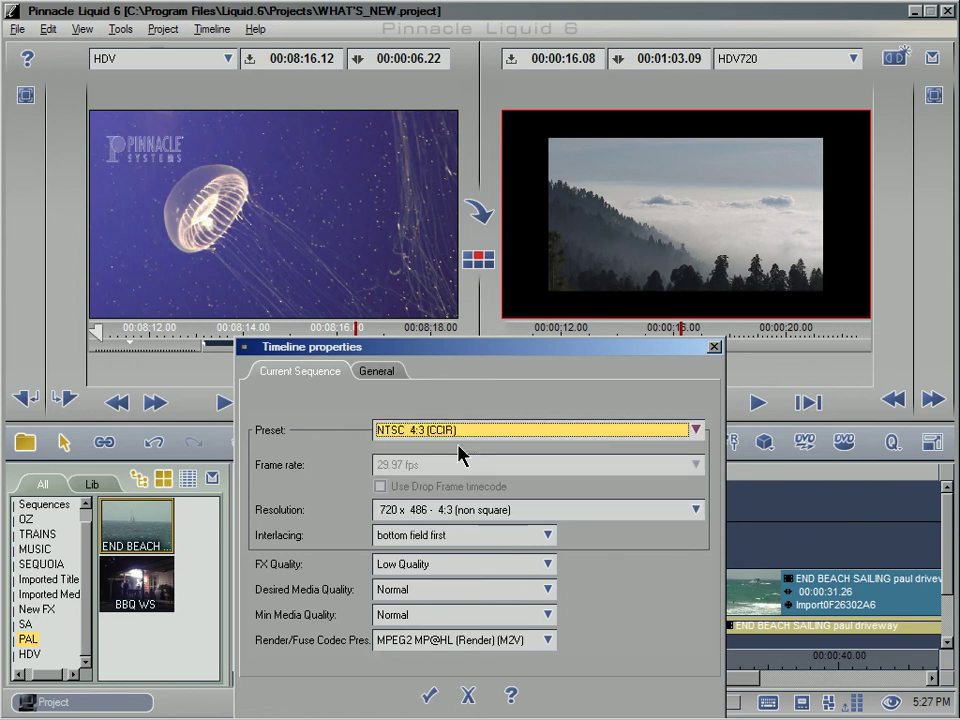
{"action": "left_click", "coordinate": [430, 697]}
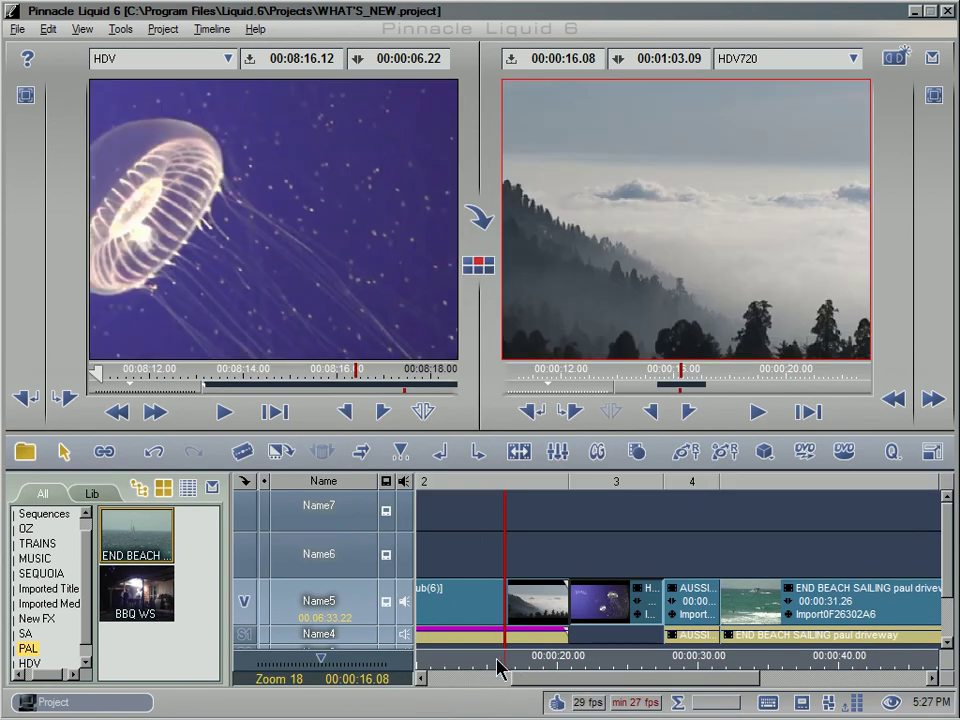
- Set the scaling of the SEQUOIA3 clip on track Name5 to Fit largest - Keep Aspect
{"action": "left_click_drag", "start_coordinate": [500, 668], "coordinate": [532, 660]}
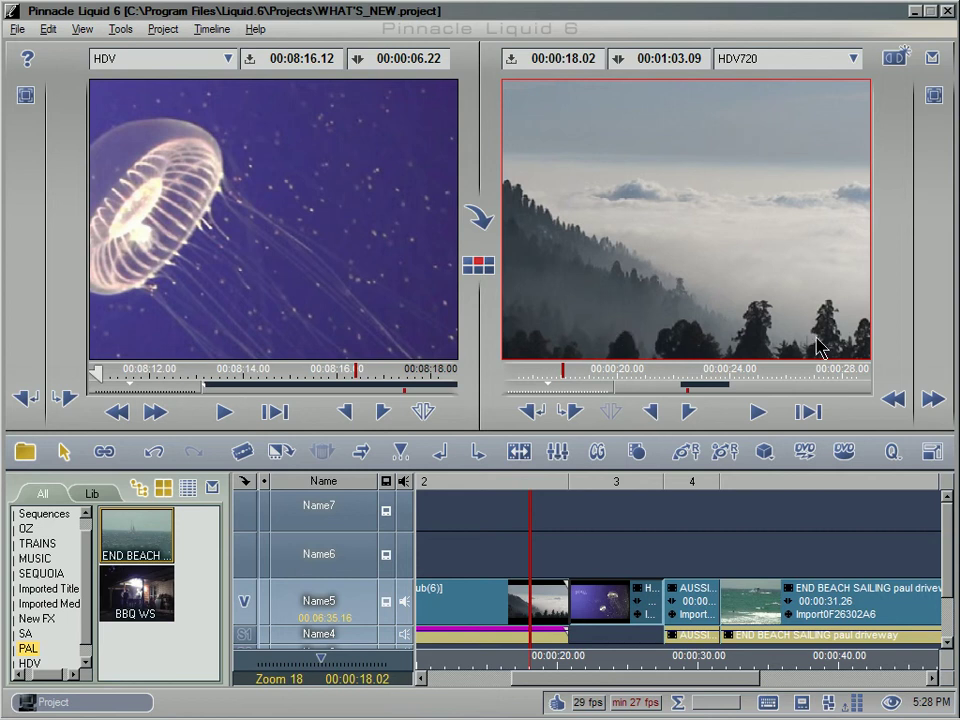
{"action": "right_click", "coordinate": [537, 604]}
{"action": "left_click", "coordinate": [558, 583]}
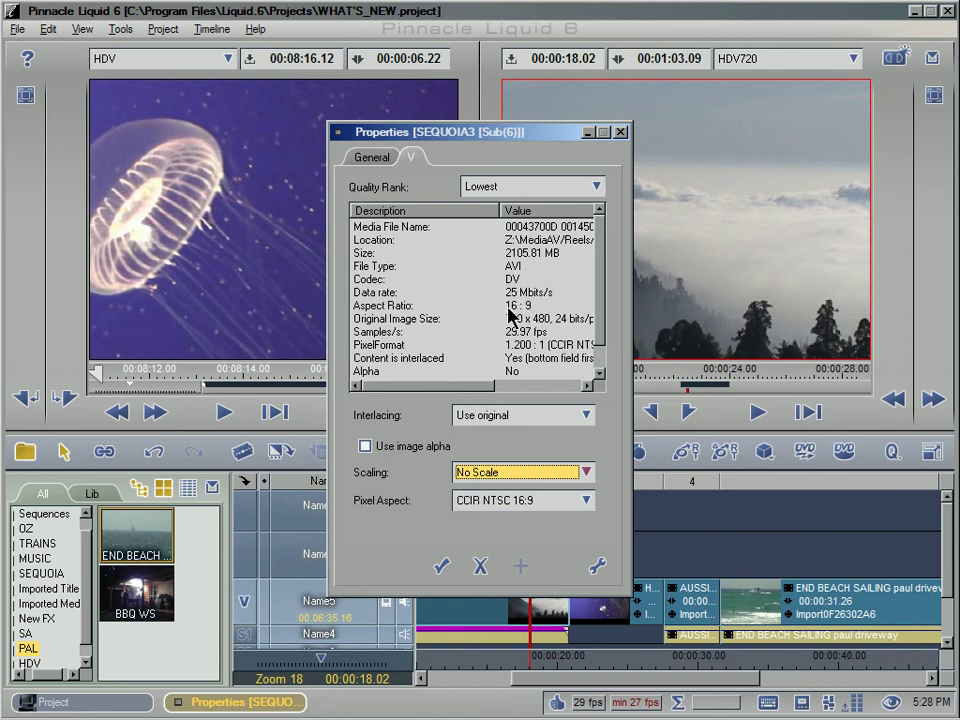
{"action": "left_click", "coordinate": [530, 475]}
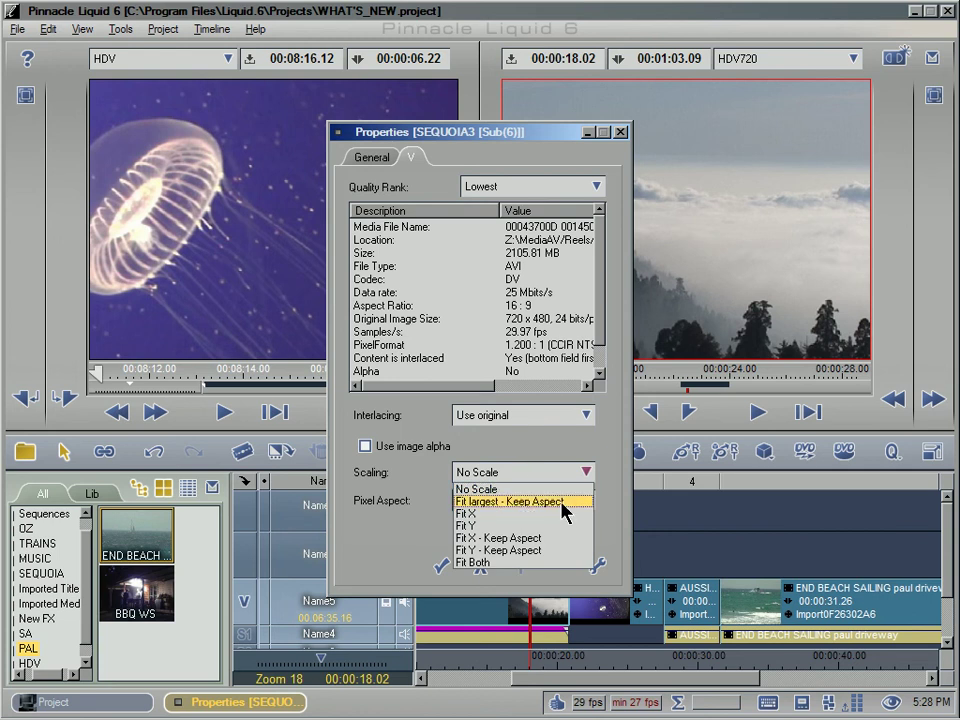
{"action": "left_click", "coordinate": [563, 502]}
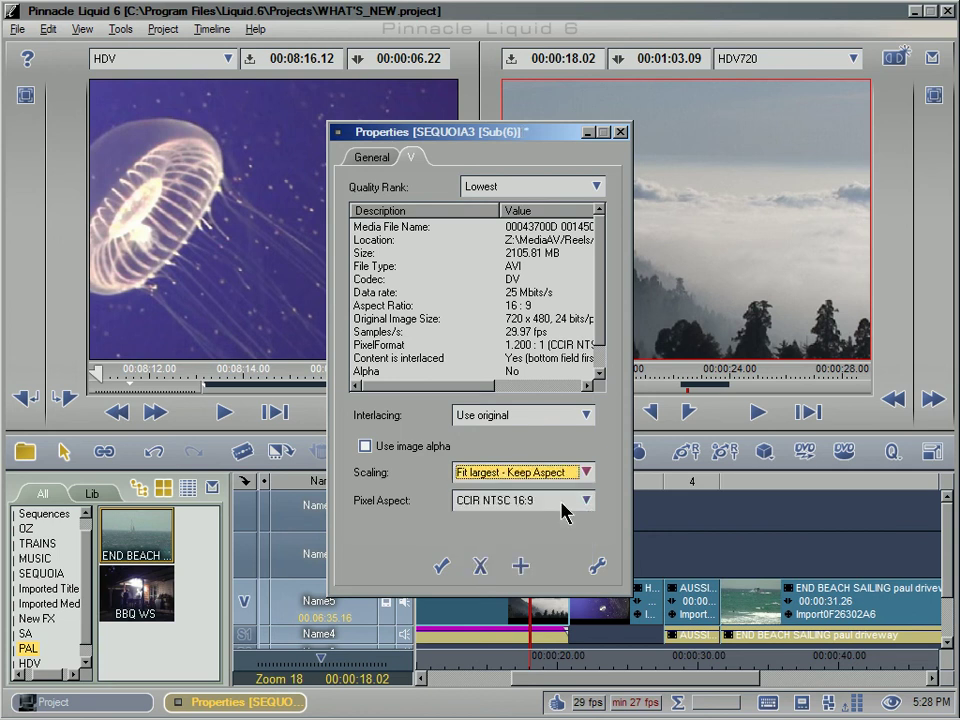
{"action": "left_click", "coordinate": [441, 567]}
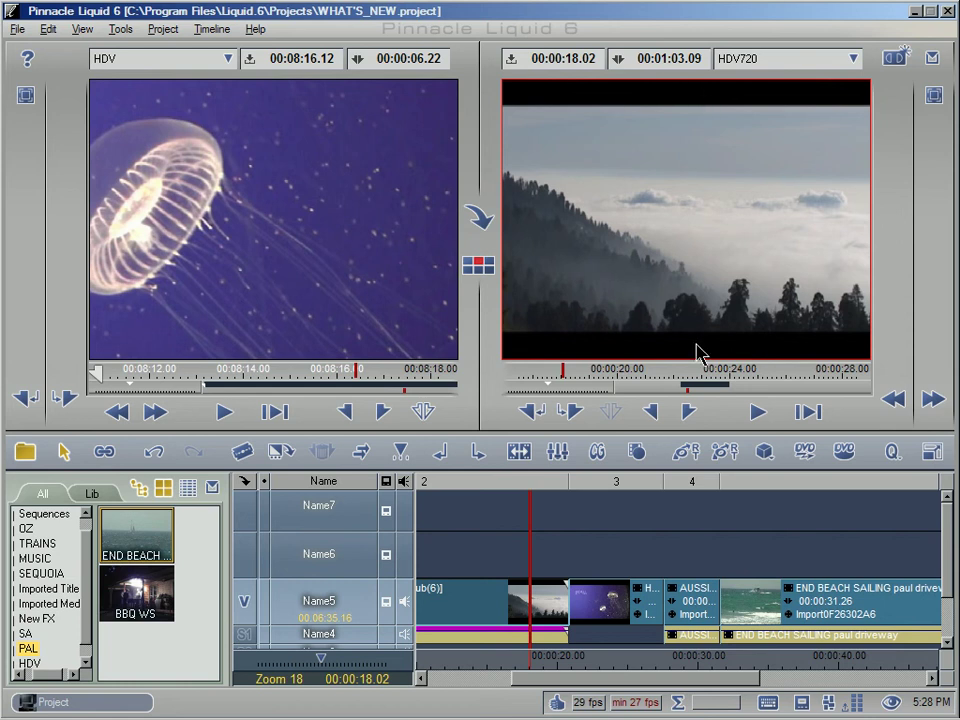
- Go to the HDV jellyfish clip, check its original image size and set its scaling to Fit largest - Keep Aspect
{"action": "left_click_drag", "start_coordinate": [529, 665], "coordinate": [597, 667]}
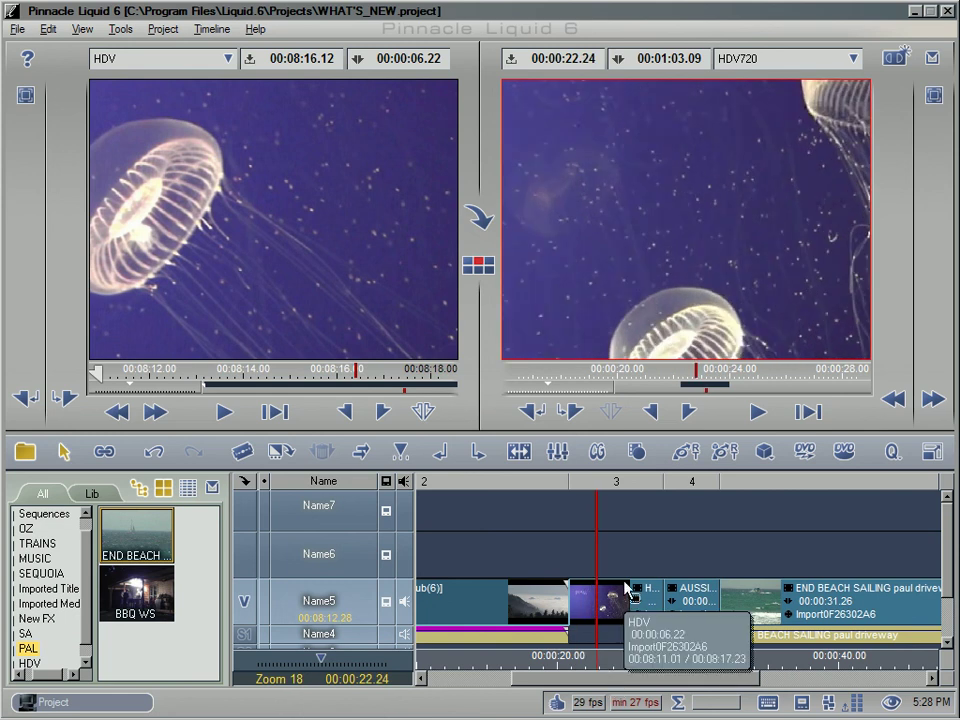
{"action": "right_click", "coordinate": [626, 597]}
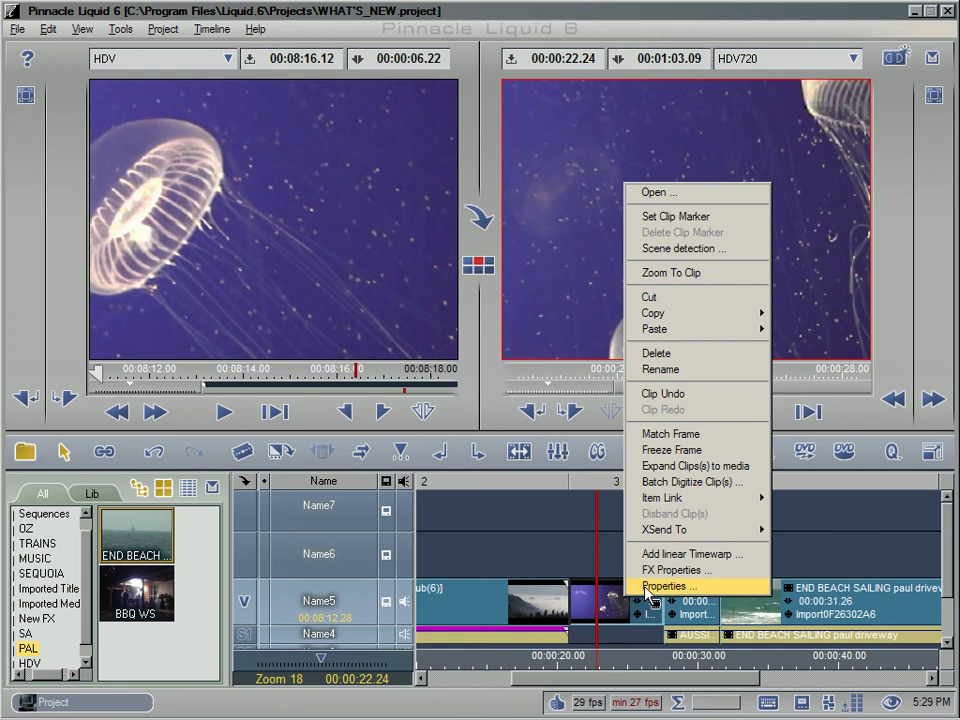
{"action": "left_click", "coordinate": [648, 594]}
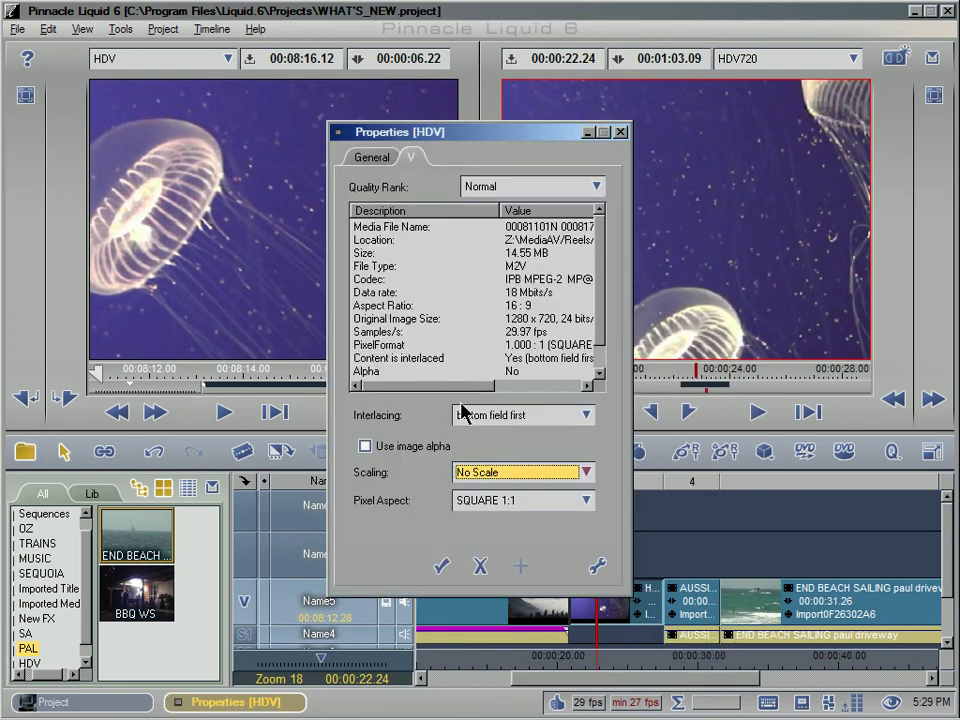
{"action": "left_click_drag", "start_coordinate": [461, 393], "coordinate": [500, 392]}
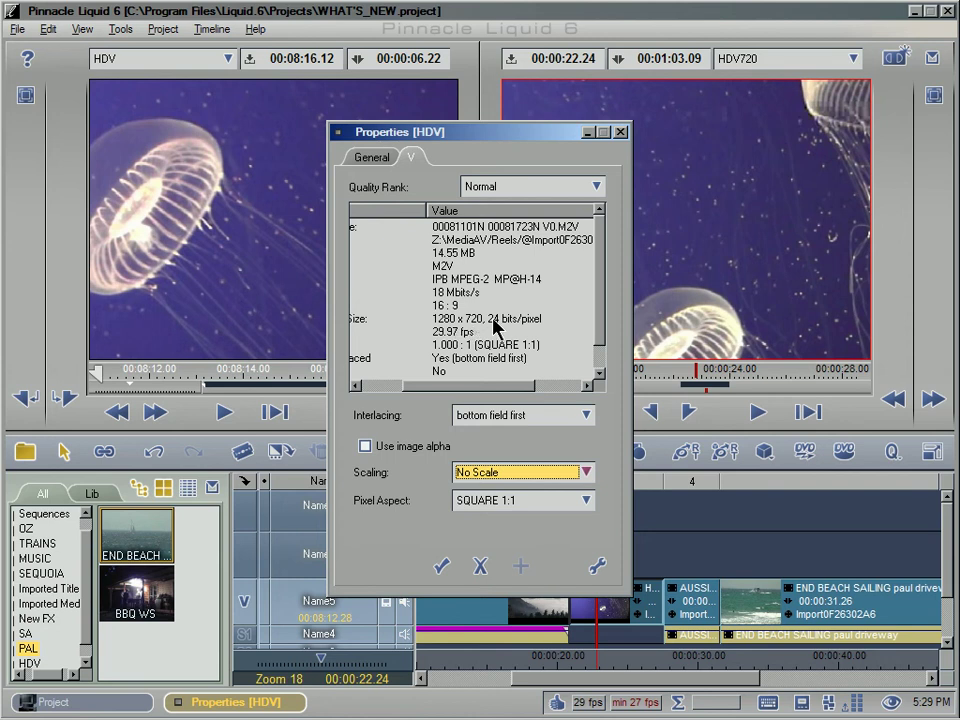
{"action": "left_click", "coordinate": [509, 473]}
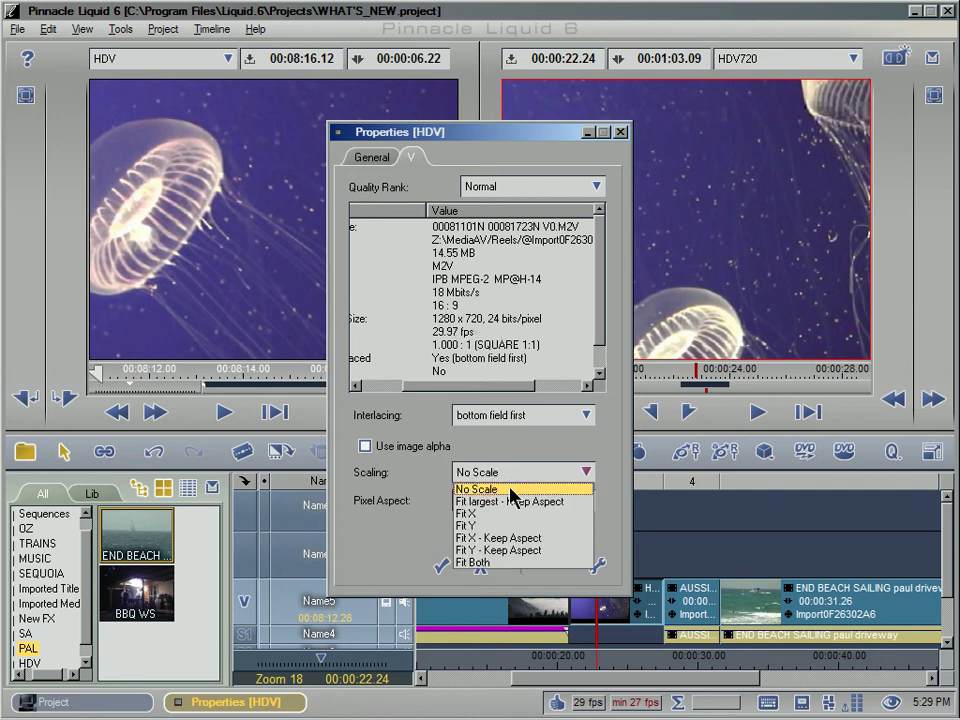
{"action": "left_click", "coordinate": [513, 501]}
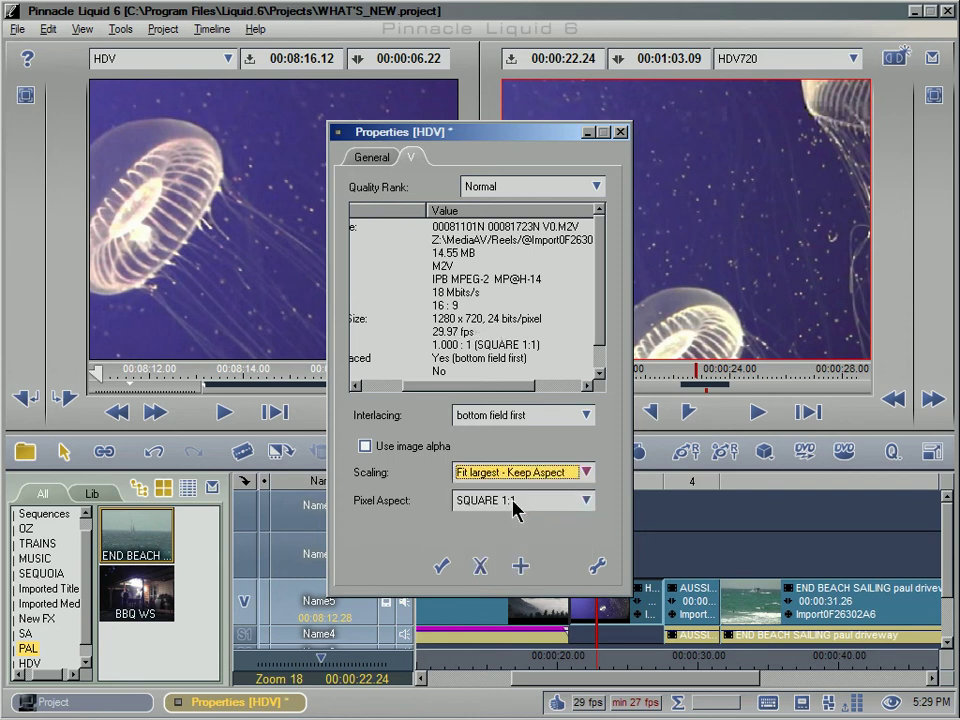
{"action": "left_click", "coordinate": [441, 566]}
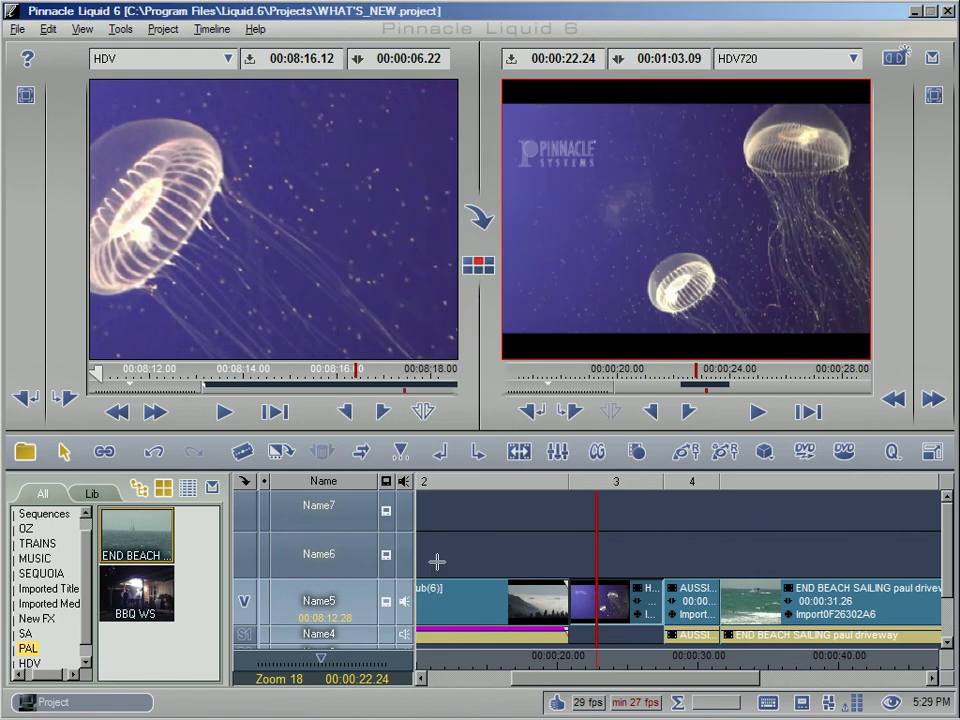
- View the END BEACH SAILING clip in the timeline, and save a copy of the sequence as DEMO 4:3
{"action": "left_click_drag", "start_coordinate": [551, 668], "coordinate": [751, 668]}
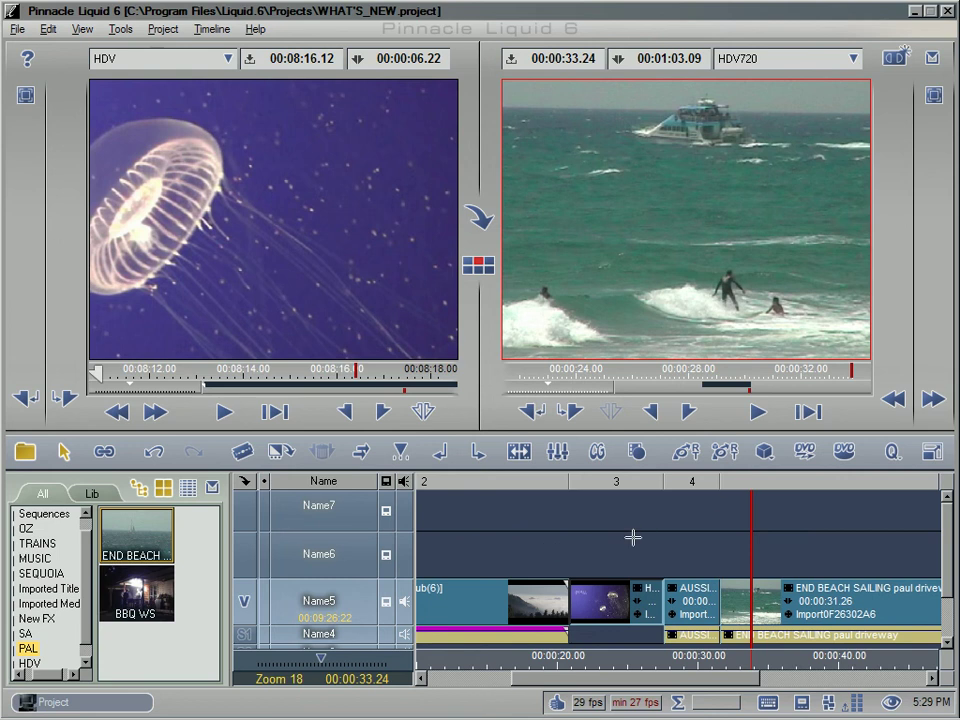
{"action": "left_click", "coordinate": [931, 60]}
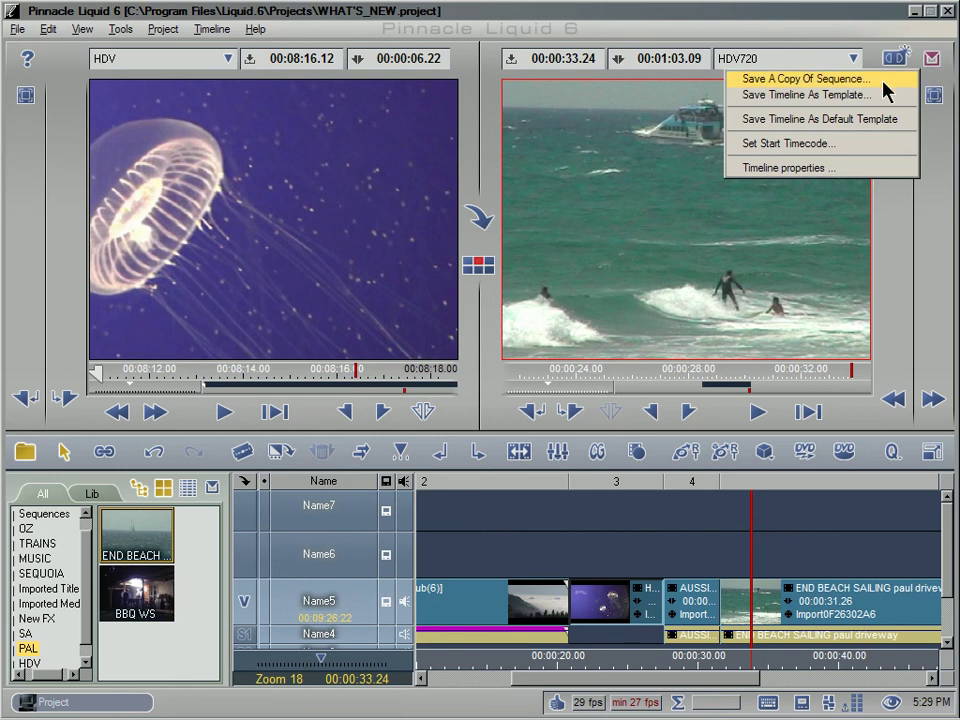
{"action": "left_click", "coordinate": [897, 80]}
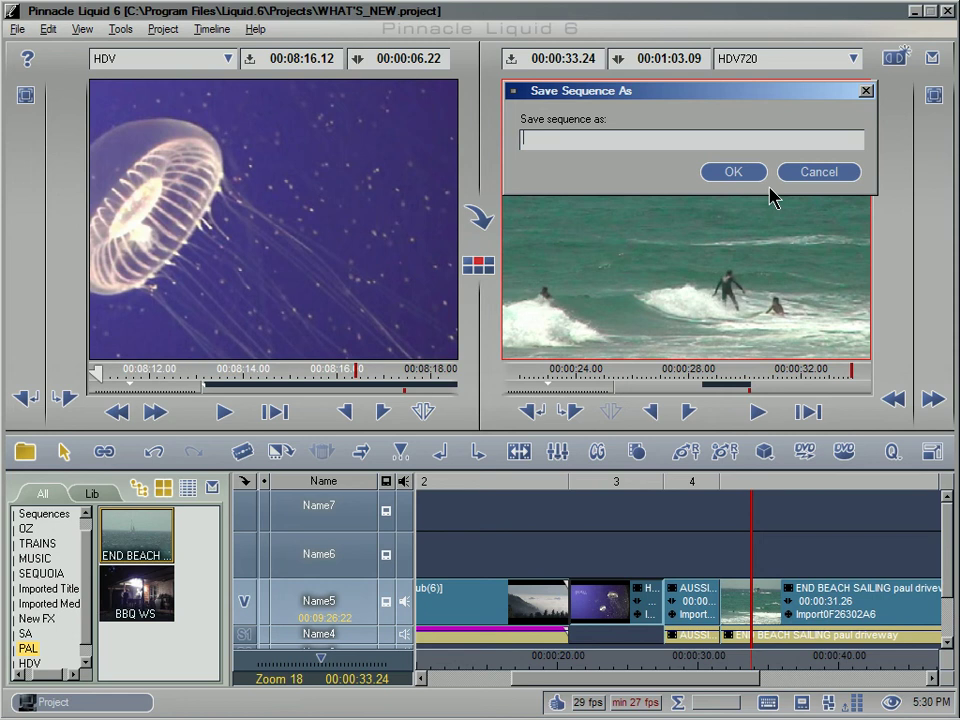
{"action": "type", "text": "DEMO 4:3"}
{"action": "key", "text": "Return"}
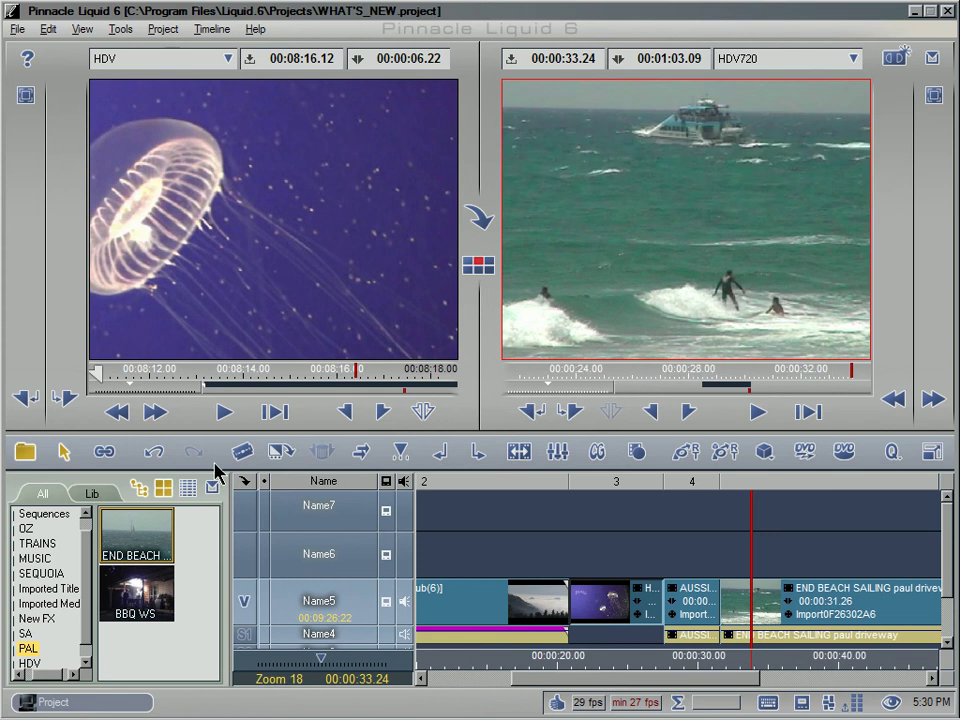
- Open the DEMO 4:3 sequence from the Sequences rack
{"action": "left_click", "coordinate": [30, 514]}
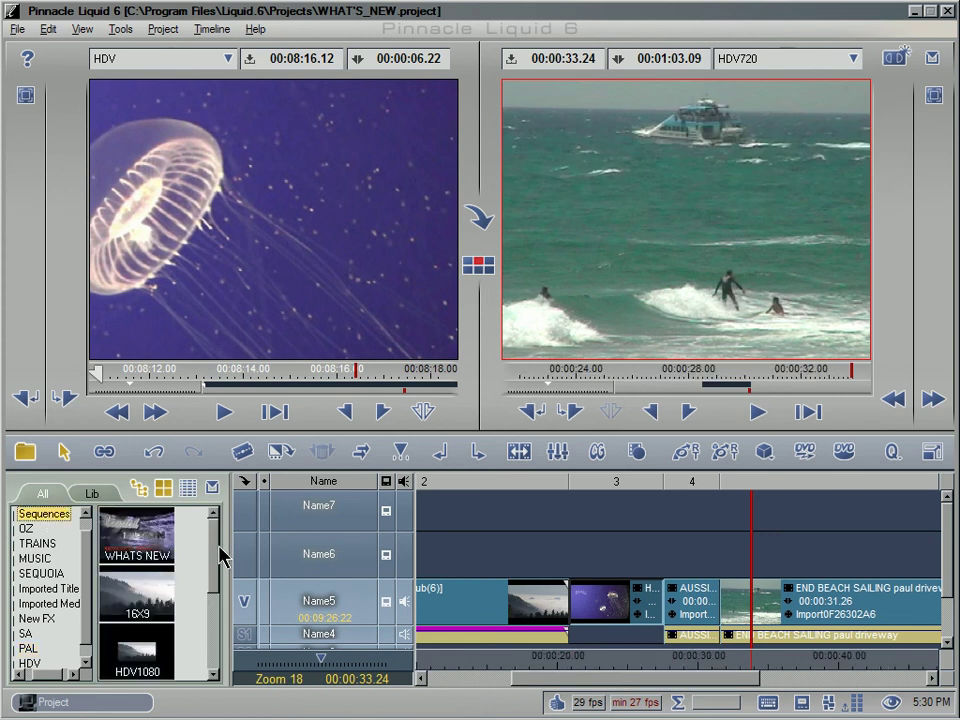
{"action": "left_click_drag", "start_coordinate": [216, 566], "coordinate": [213, 648]}
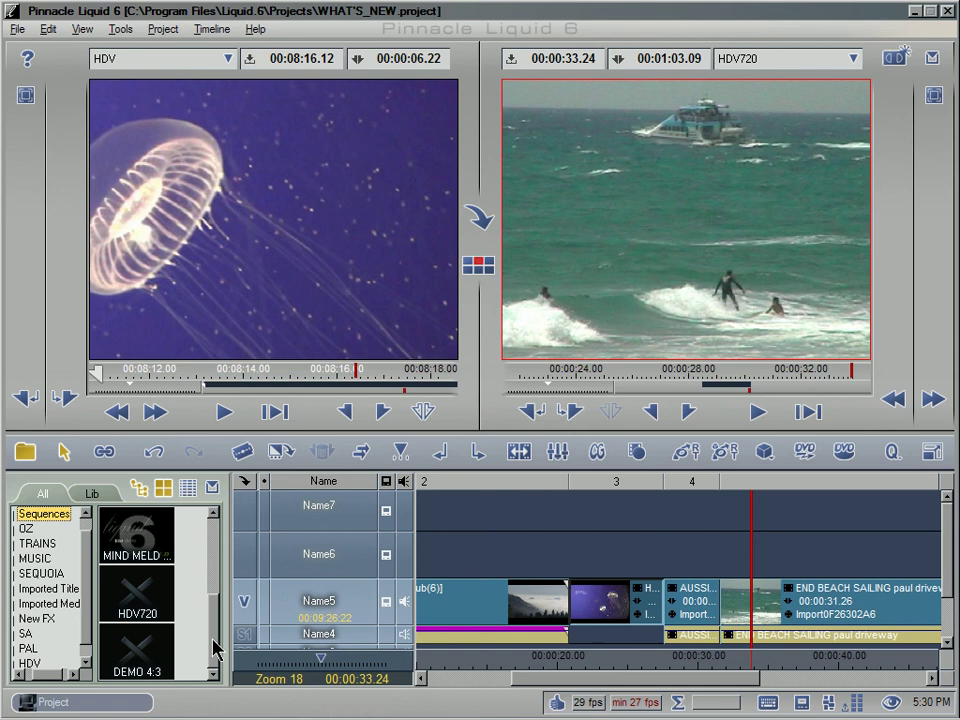
{"action": "double_click", "coordinate": [140, 650]}
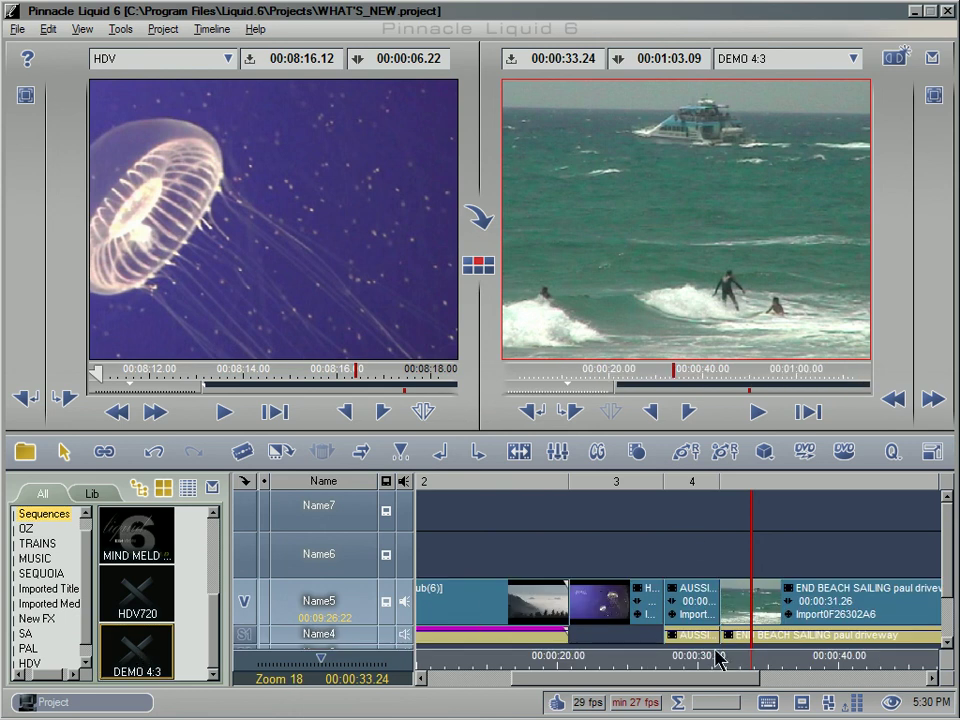
- Scrub back to the sequoia clip in DEMO 4:3 and check the preset and resolution in the sequence's timeline properties
{"action": "left_click_drag", "start_coordinate": [720, 660], "coordinate": [540, 680]}
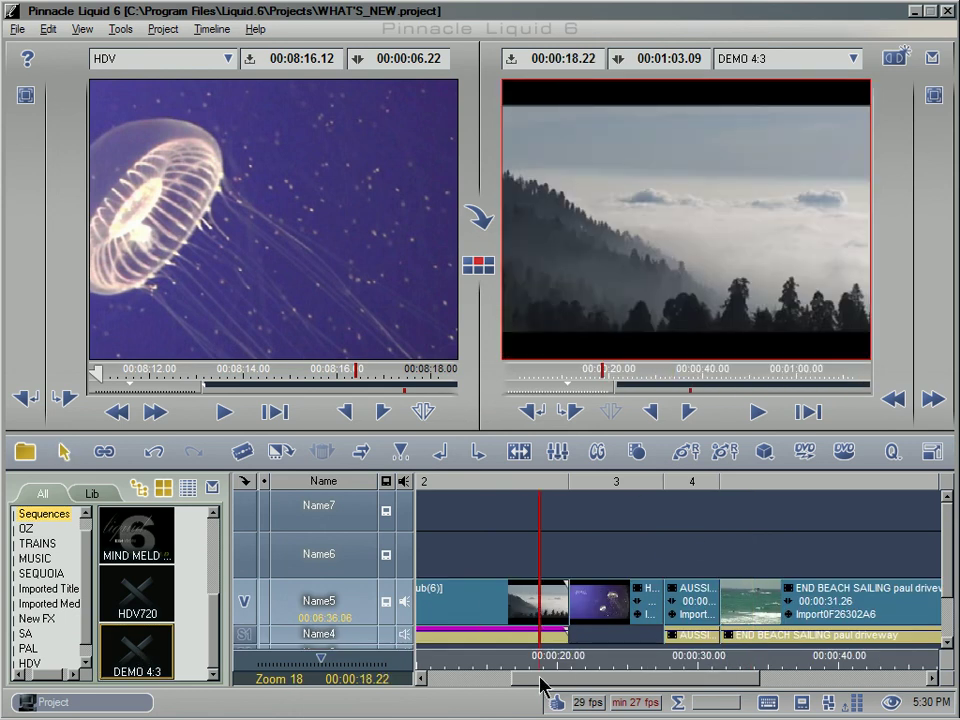
{"action": "right_click", "coordinate": [671, 546]}
{"action": "left_click", "coordinate": [700, 534]}
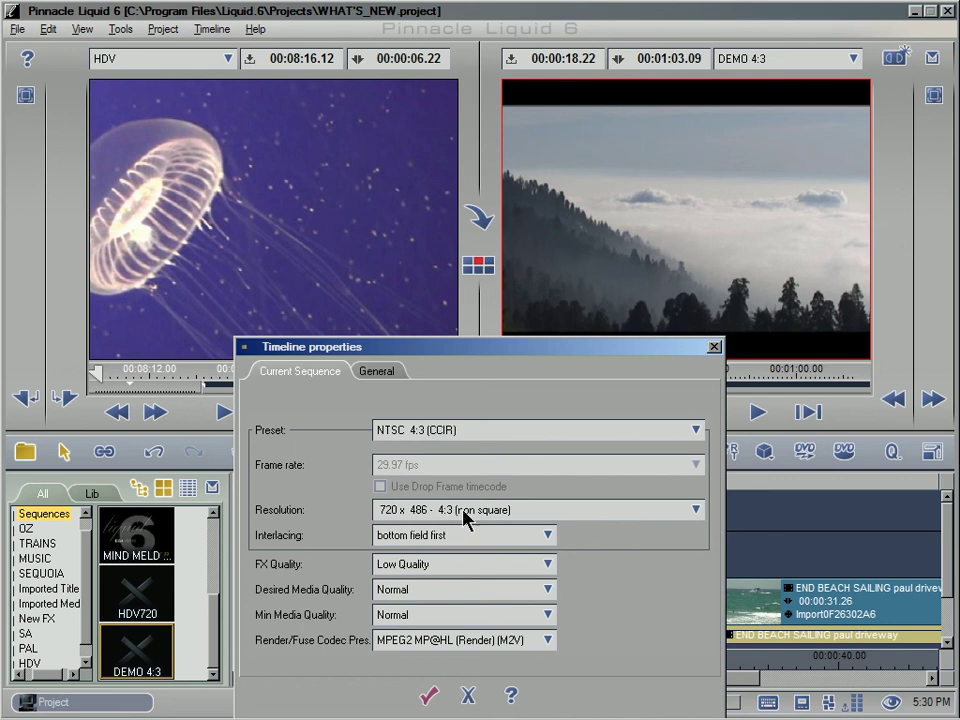
{"action": "left_click", "coordinate": [429, 695]}
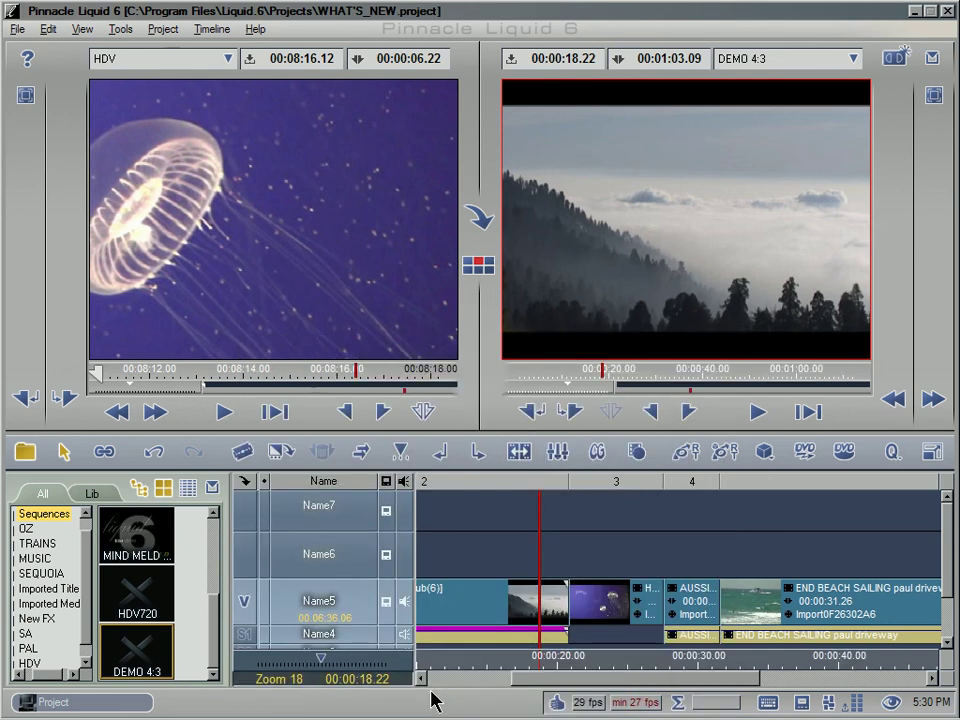
- Switch to the HDV720 sequence and set its preset to HDV 720/30p in the timeline properties
{"action": "left_click", "coordinate": [742, 60]}
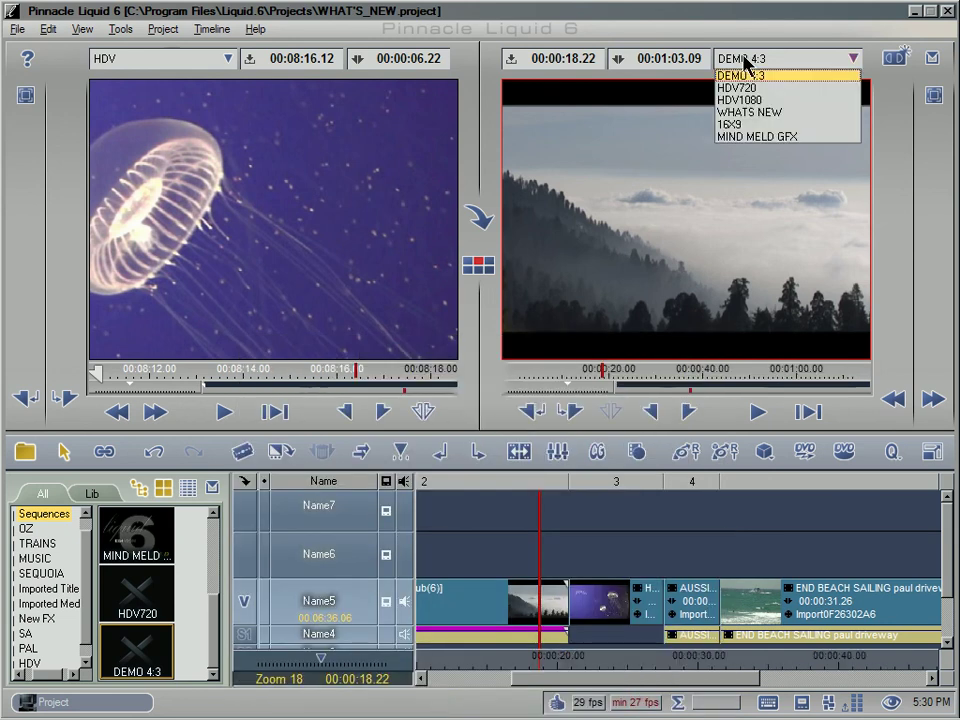
{"action": "left_click", "coordinate": [791, 96]}
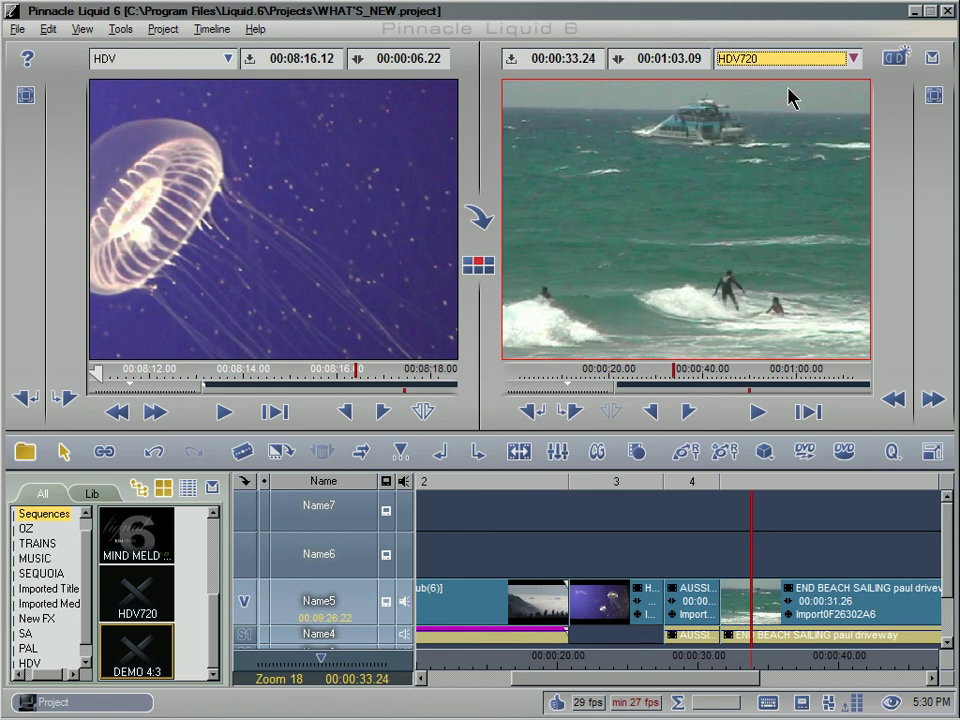
{"action": "right_click", "coordinate": [694, 524]}
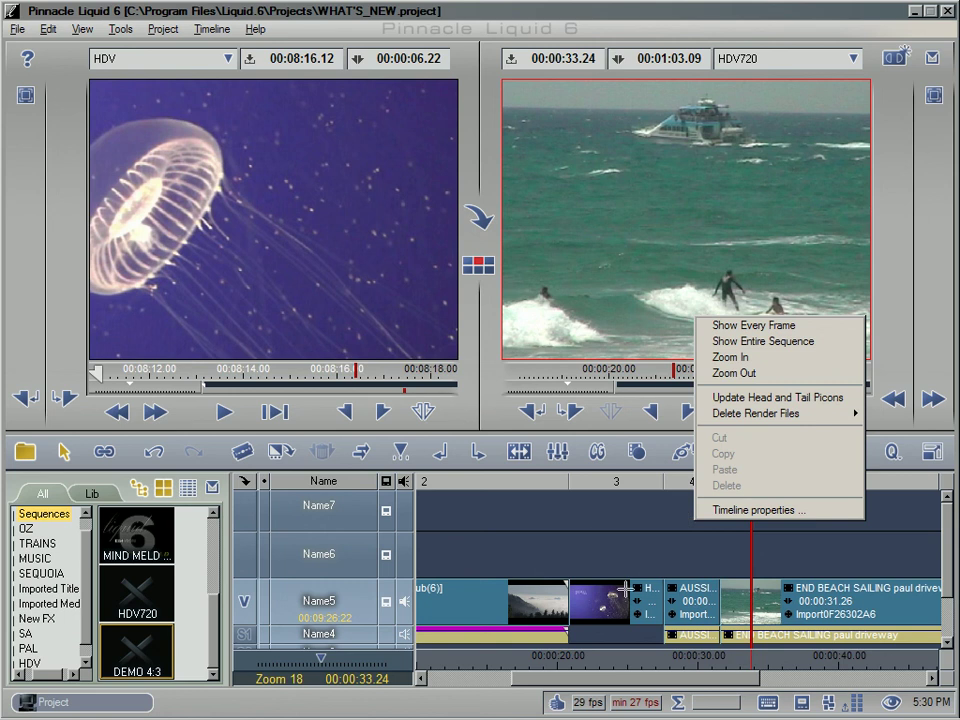
{"action": "right_click", "coordinate": [626, 595]}
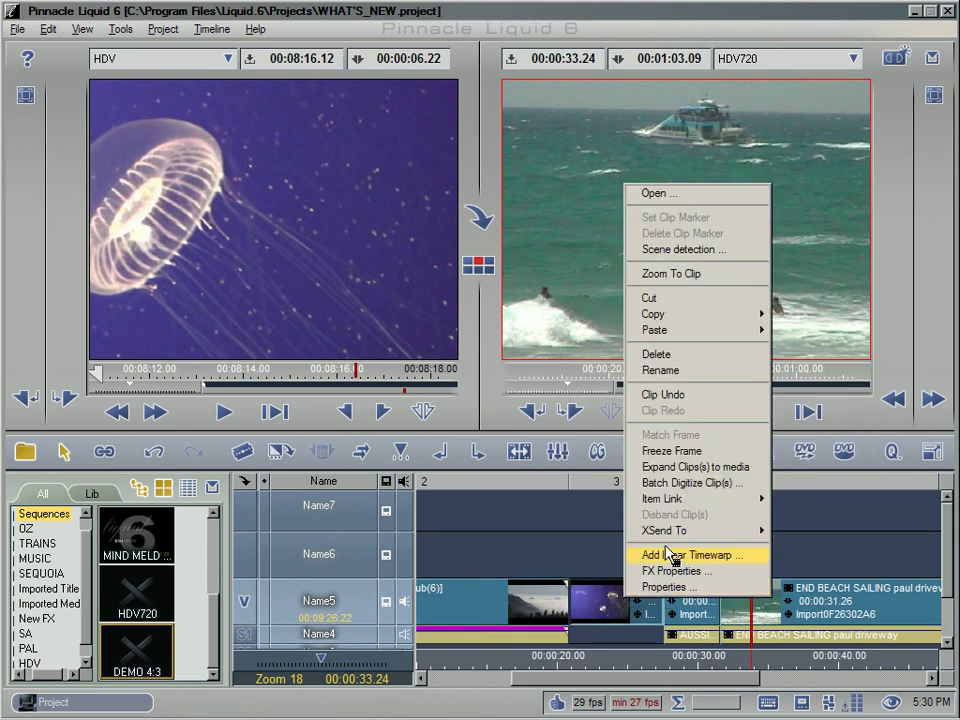
{"action": "right_click", "coordinate": [588, 503]}
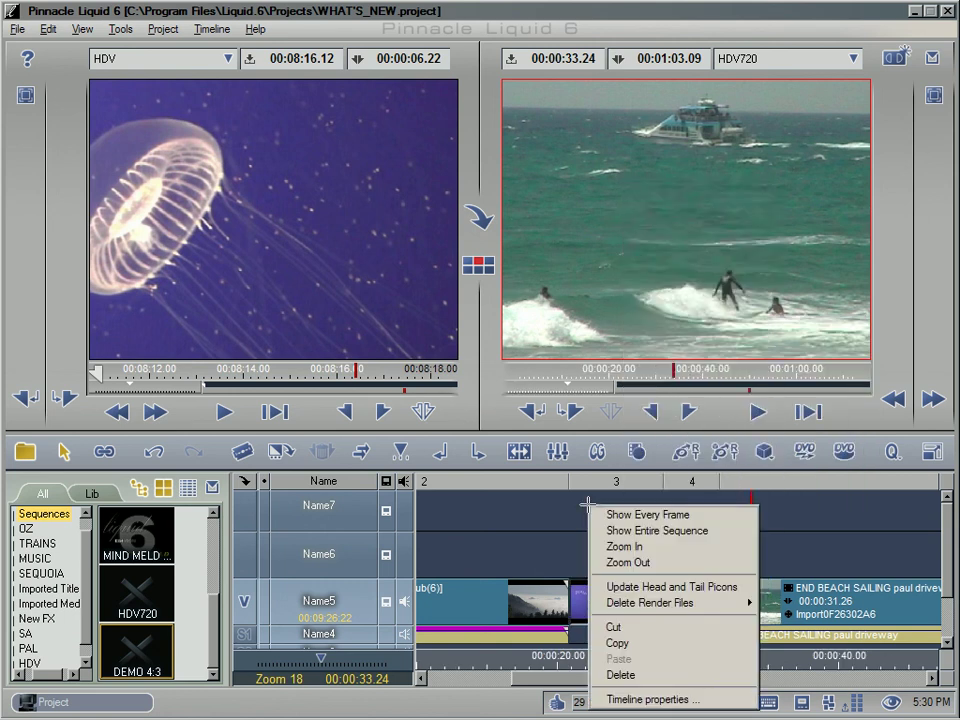
{"action": "left_click", "coordinate": [932, 60]}
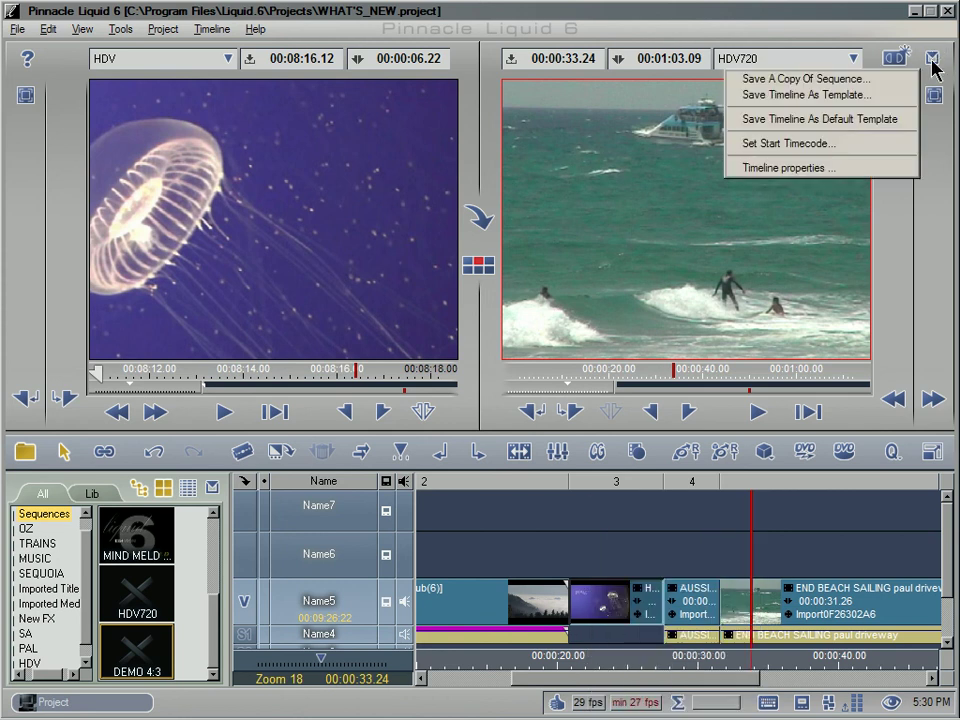
{"action": "left_click", "coordinate": [820, 170]}
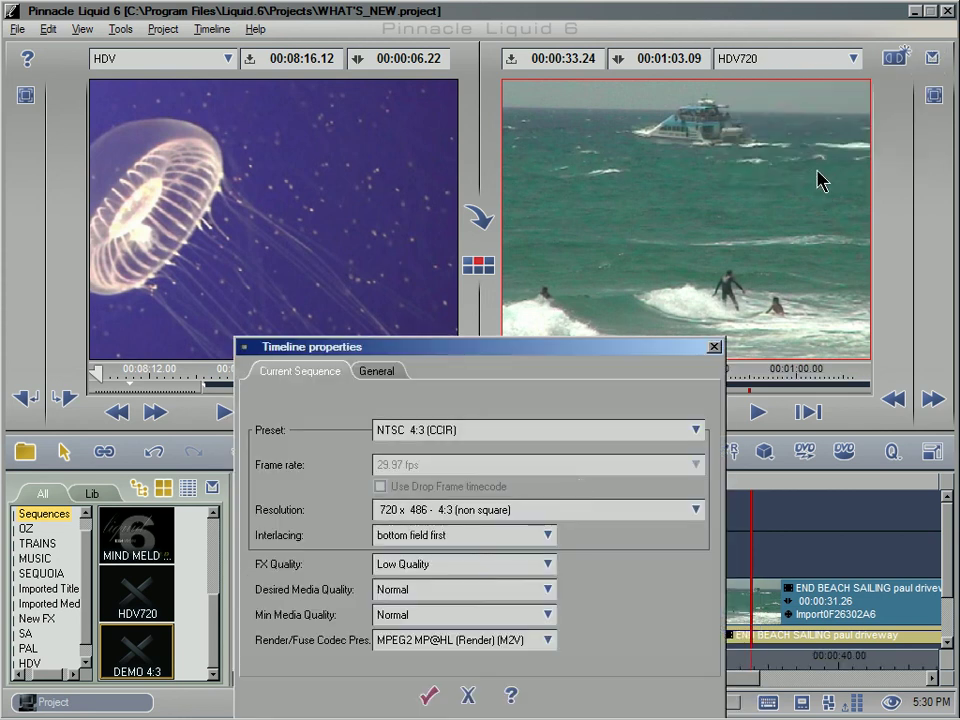
{"action": "left_click", "coordinate": [508, 438]}
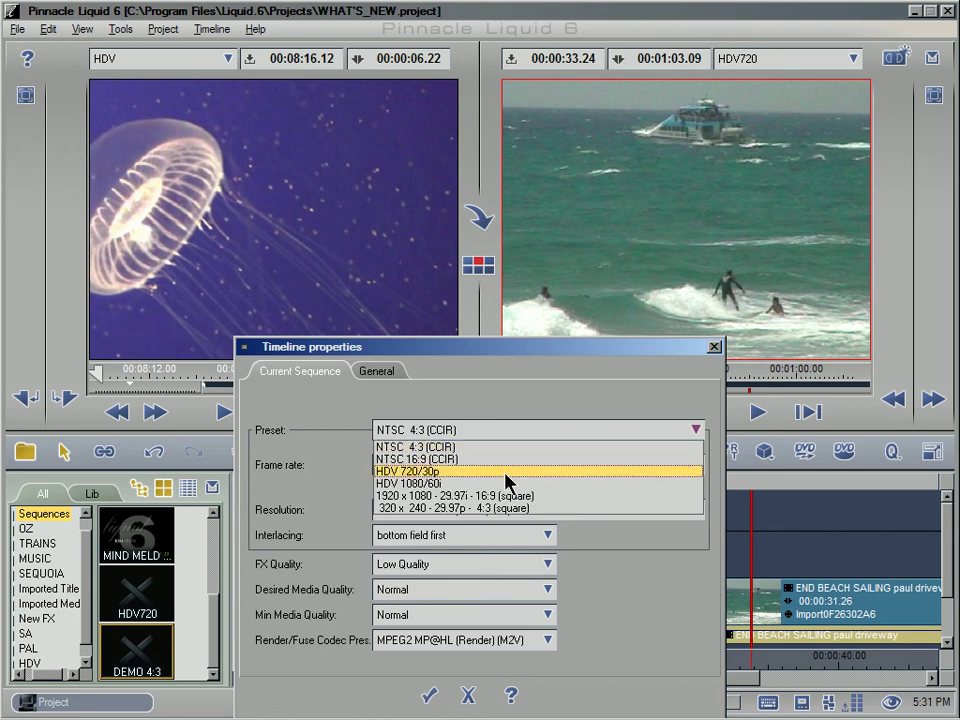
{"action": "left_click", "coordinate": [508, 472]}
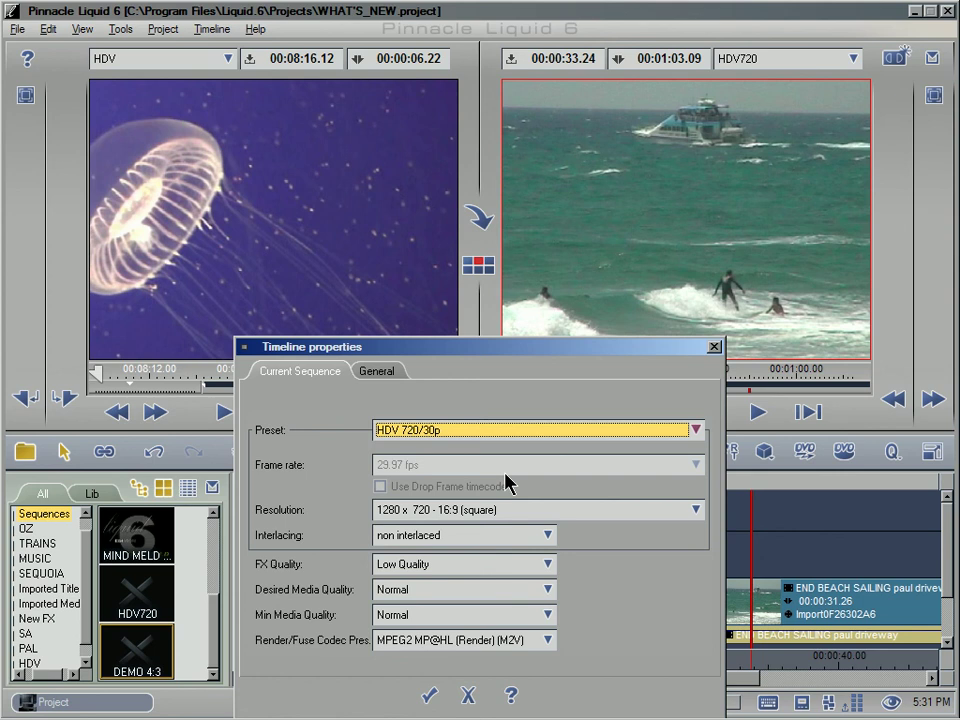
{"action": "left_click", "coordinate": [436, 697]}
- Scrub from the sequoia clip to the END BEACH SAILING clip in HDV720, and compare the framing with the DEMO 4:3 sequence
{"action": "left_click", "coordinate": [549, 663]}
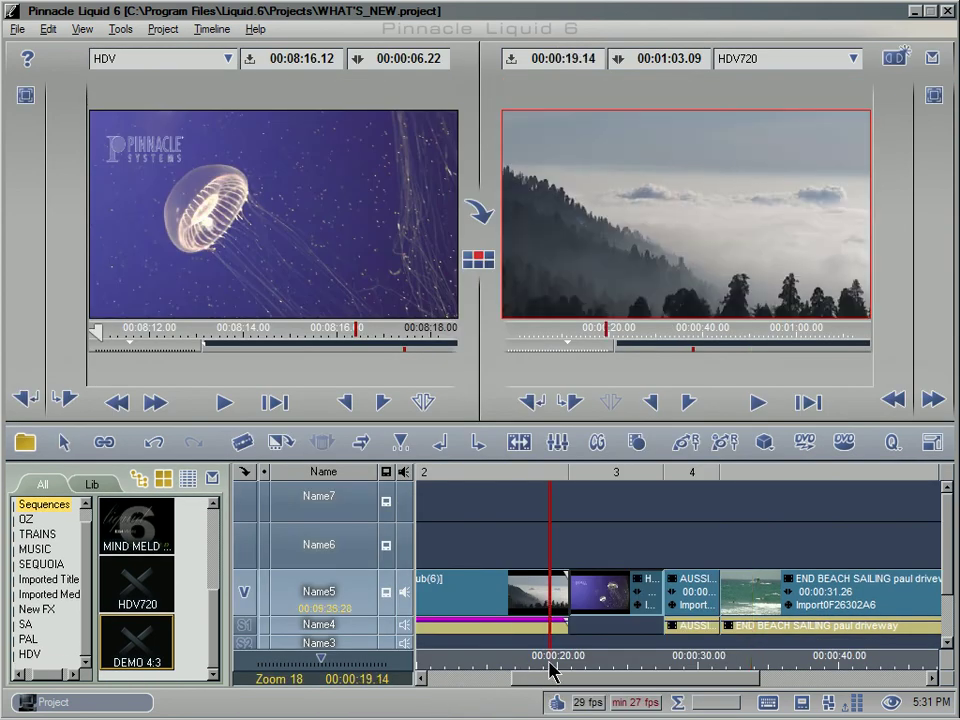
{"action": "left_click_drag", "start_coordinate": [550, 662], "coordinate": [760, 636]}
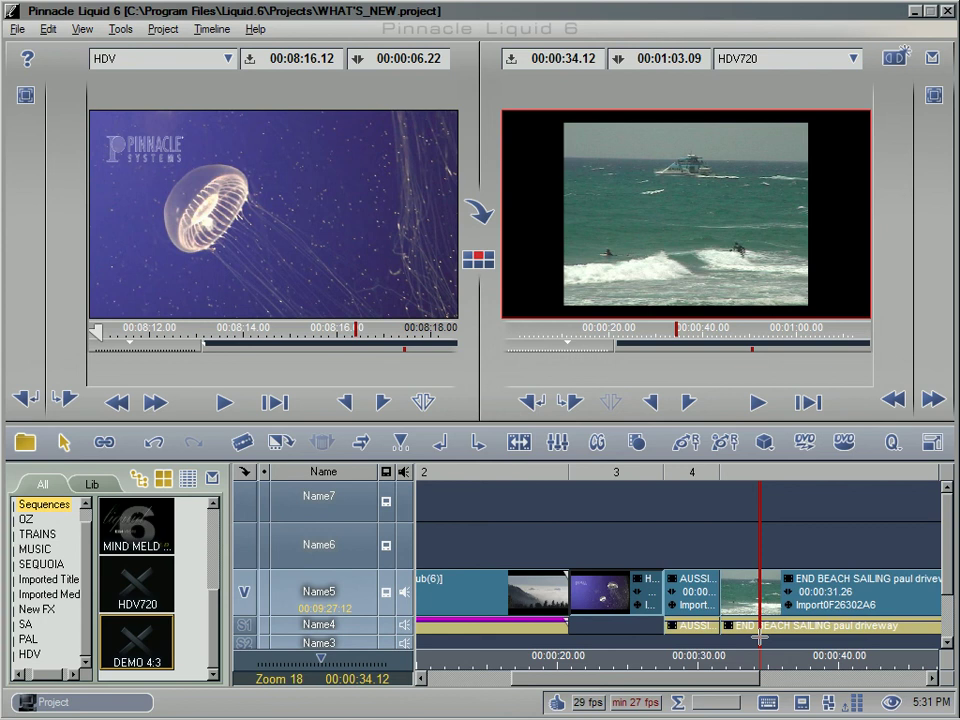
{"action": "left_click", "coordinate": [855, 60]}
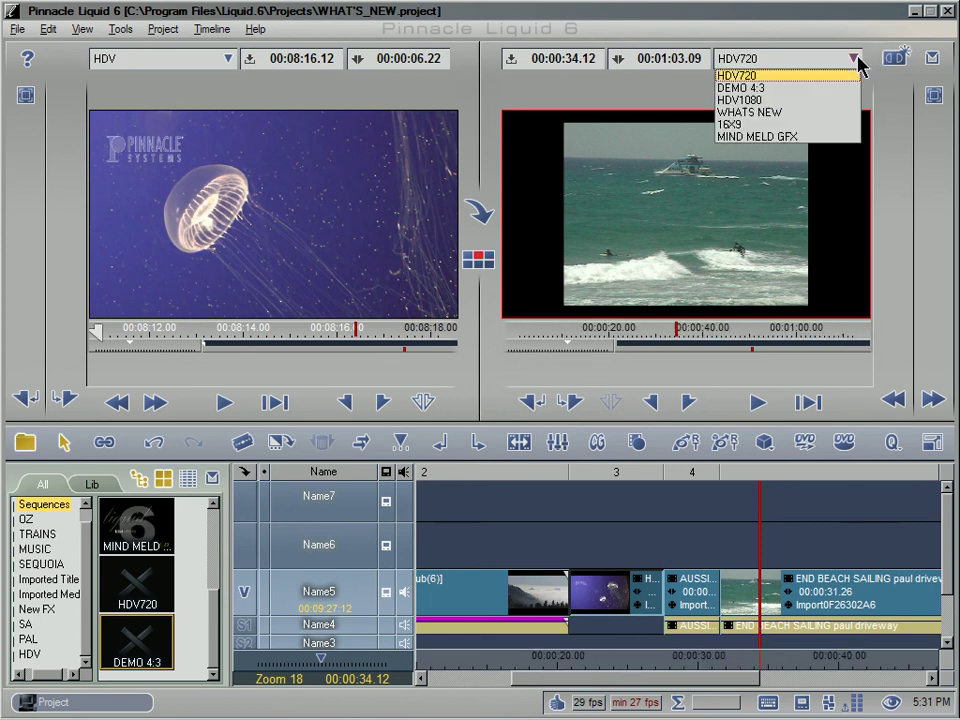
{"action": "left_click", "coordinate": [810, 88]}
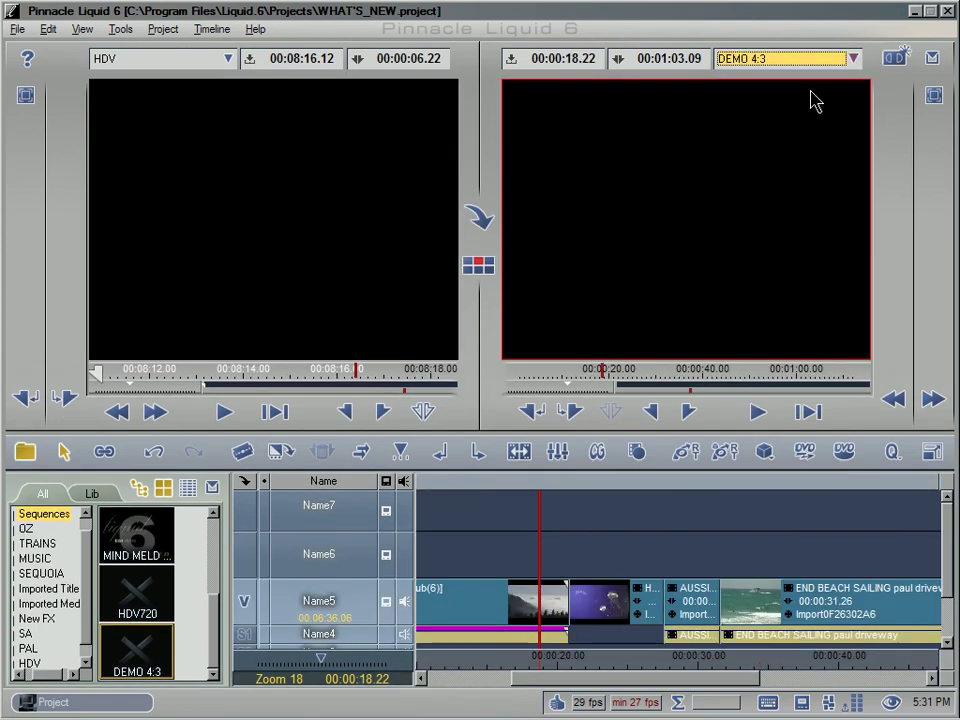
{"action": "left_click_drag", "start_coordinate": [531, 658], "coordinate": [748, 665]}
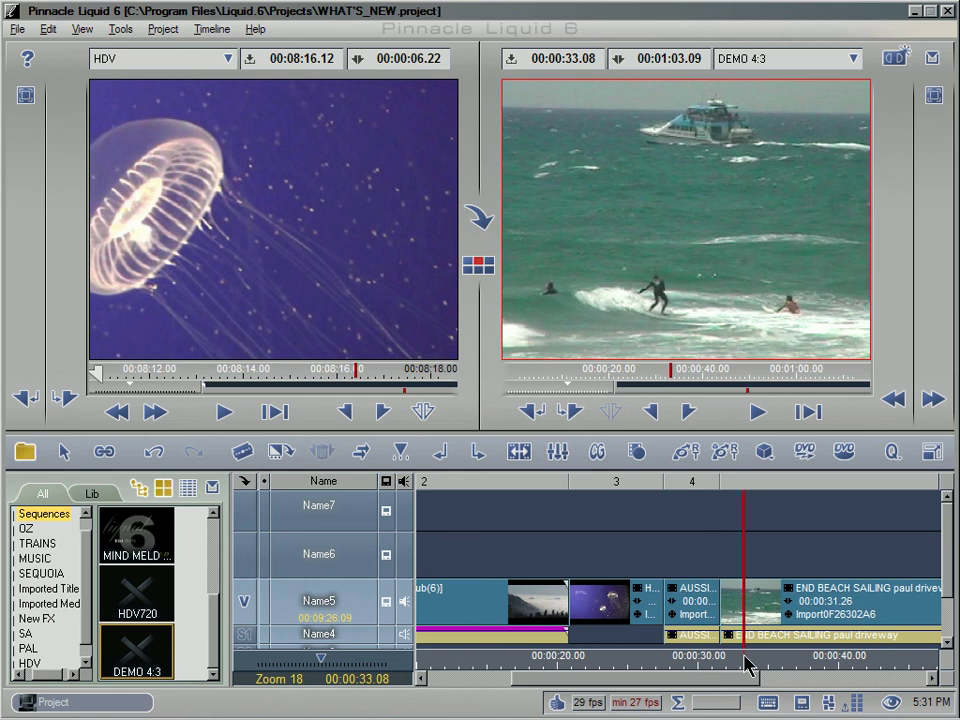
{"action": "left_click_drag", "start_coordinate": [746, 662], "coordinate": [843, 662]}
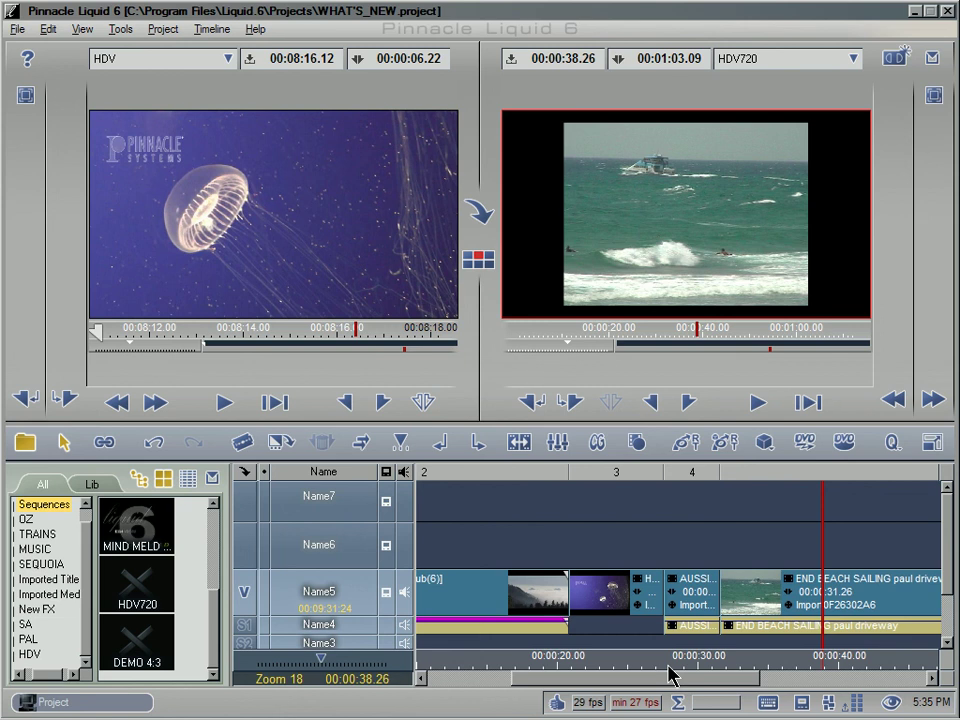
- Scrub back towards the start of the END BEACH SAILING clip in HDV720, and save a copy of the sequence as PAL
{"action": "left_click_drag", "start_coordinate": [668, 664], "coordinate": [728, 668]}
{"action": "left_click", "coordinate": [932, 58]}
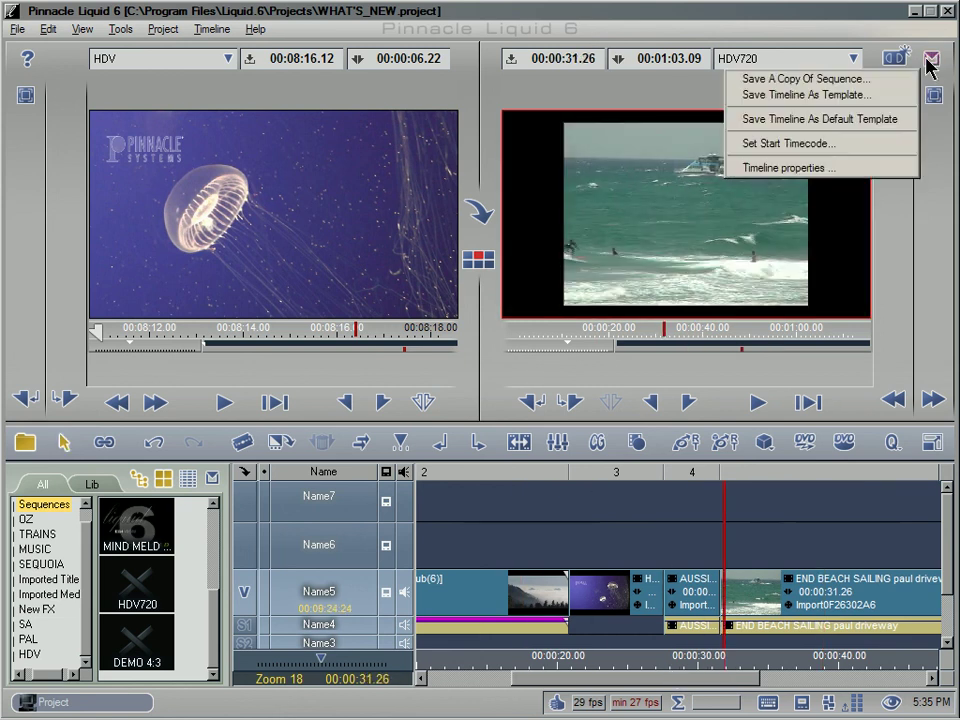
{"action": "left_click", "coordinate": [805, 78]}
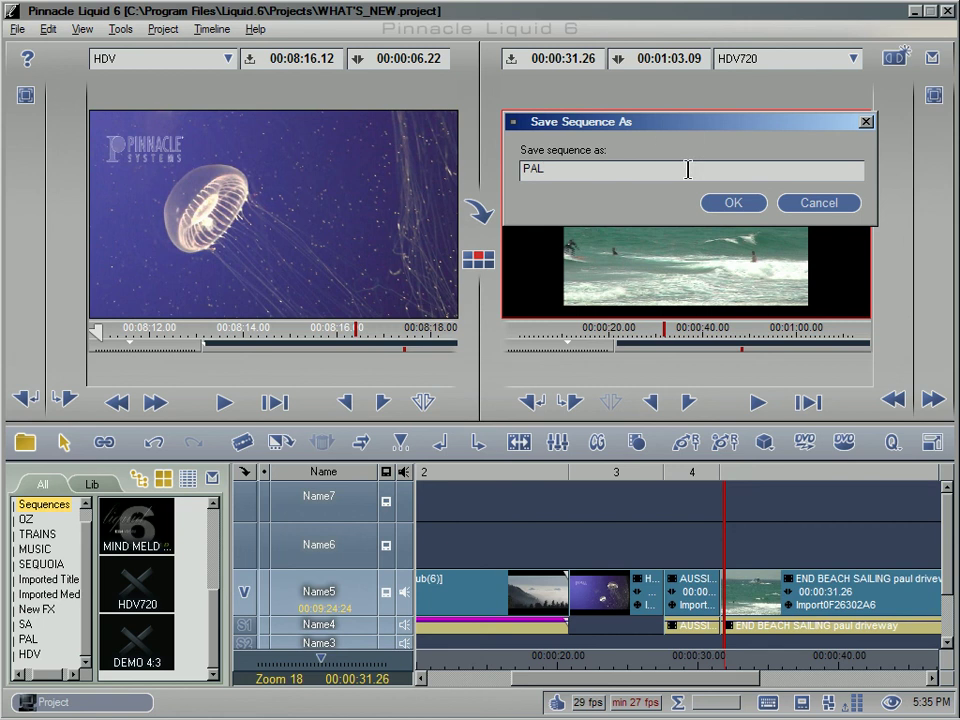
{"action": "type", "text": "PAL"}
{"action": "left_click", "coordinate": [734, 203]}
- Open the PAL sequence from the Sequences rack
{"action": "left_click_drag", "start_coordinate": [218, 532], "coordinate": [214, 634]}
{"action": "left_click", "coordinate": [137, 651]}
{"action": "double_click", "coordinate": [137, 651]}
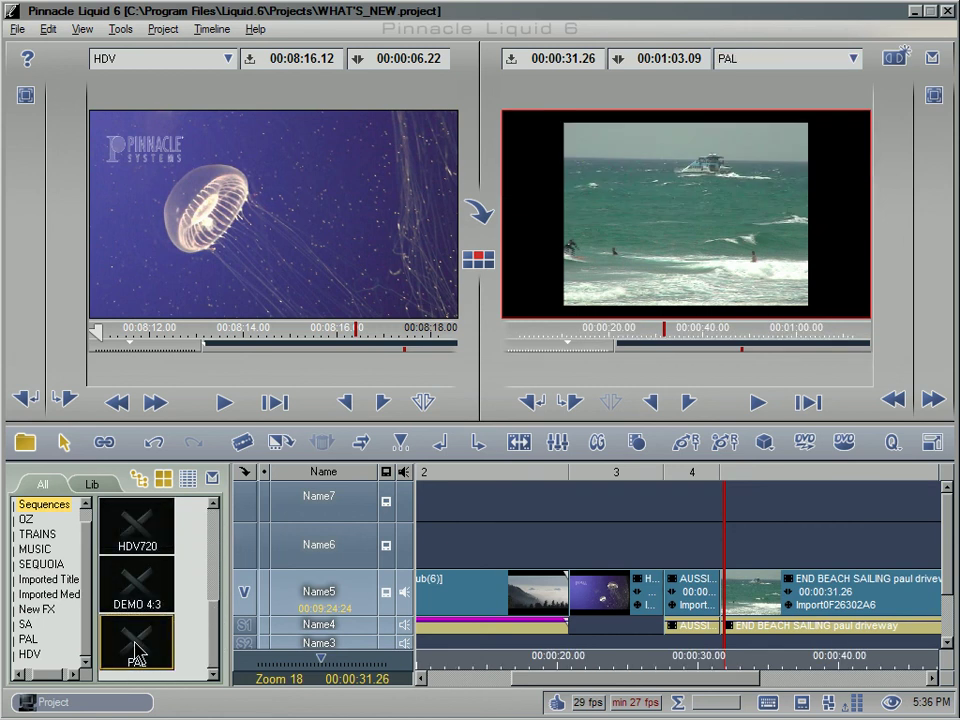
- Check which presets are offered in the PAL sequence's timeline properties, and leave the settings as they are
{"action": "mouse_move", "coordinate": [721, 664]}
{"action": "left_mouse_down"}
{"action": "mouse_move", "coordinate": [546, 674]}
{"action": "mouse_move", "coordinate": [733, 671]}
{"action": "left_mouse_up"}
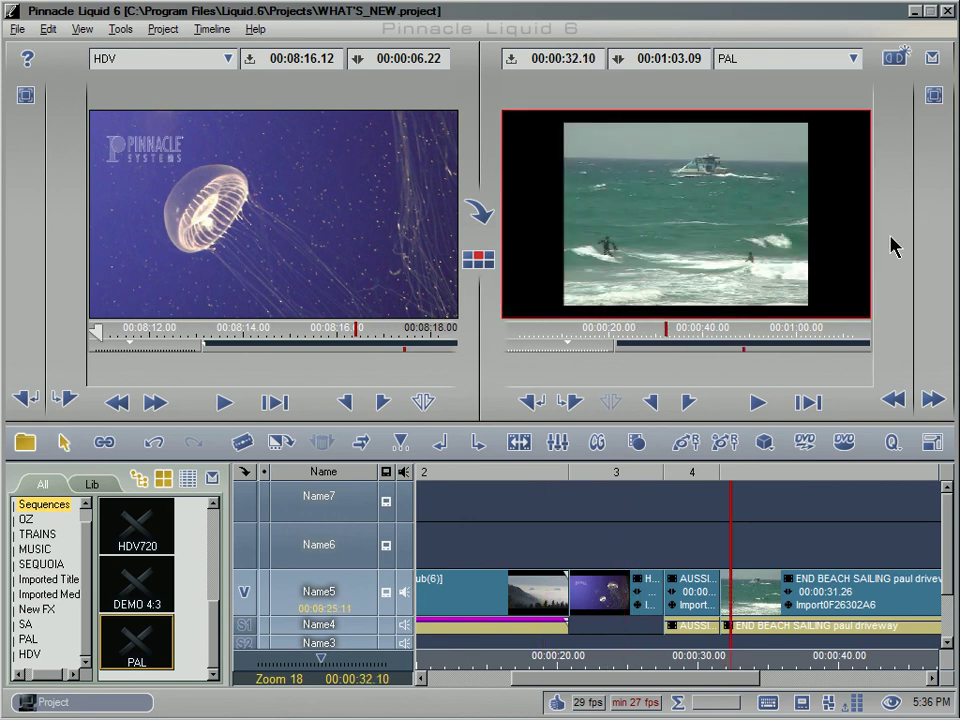
{"action": "left_click", "coordinate": [932, 58]}
{"action": "left_click", "coordinate": [876, 168]}
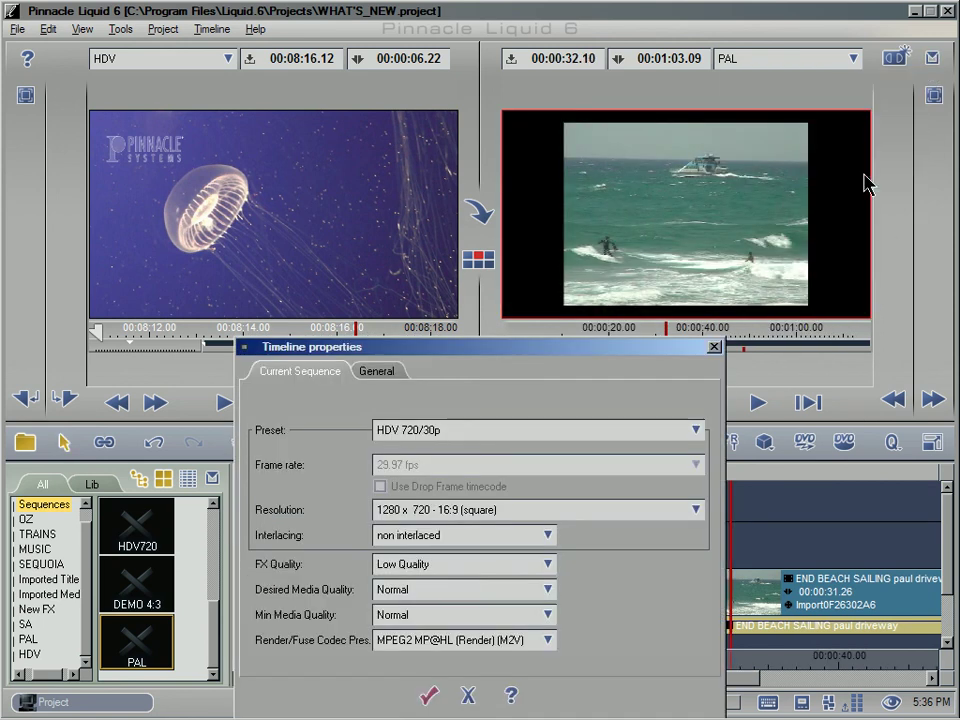
{"action": "left_click", "coordinate": [530, 437]}
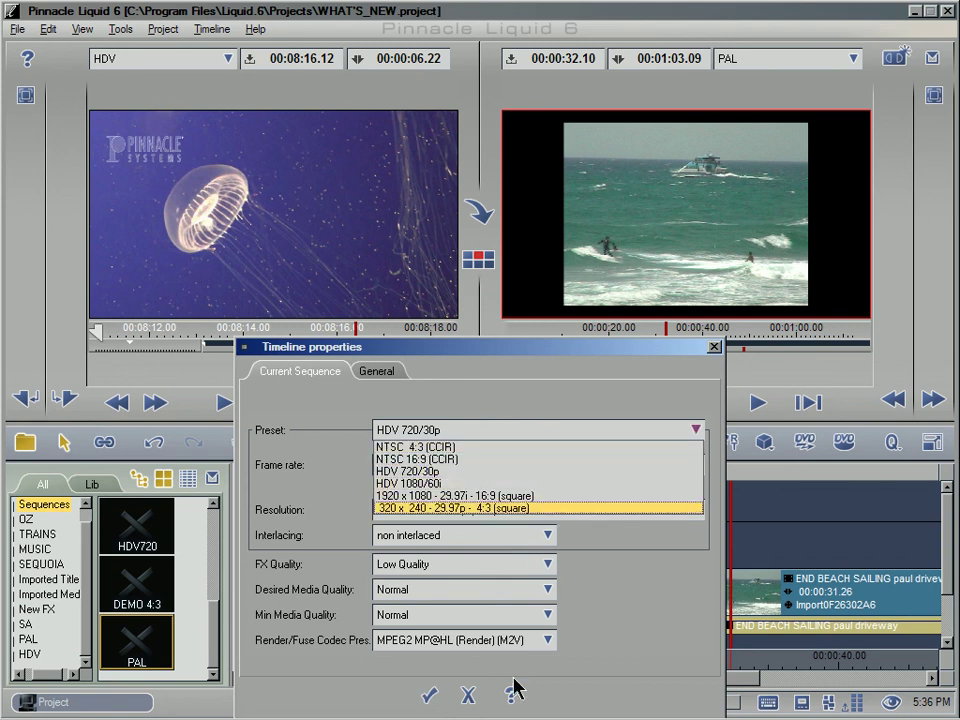
{"action": "left_click", "coordinate": [468, 703]}
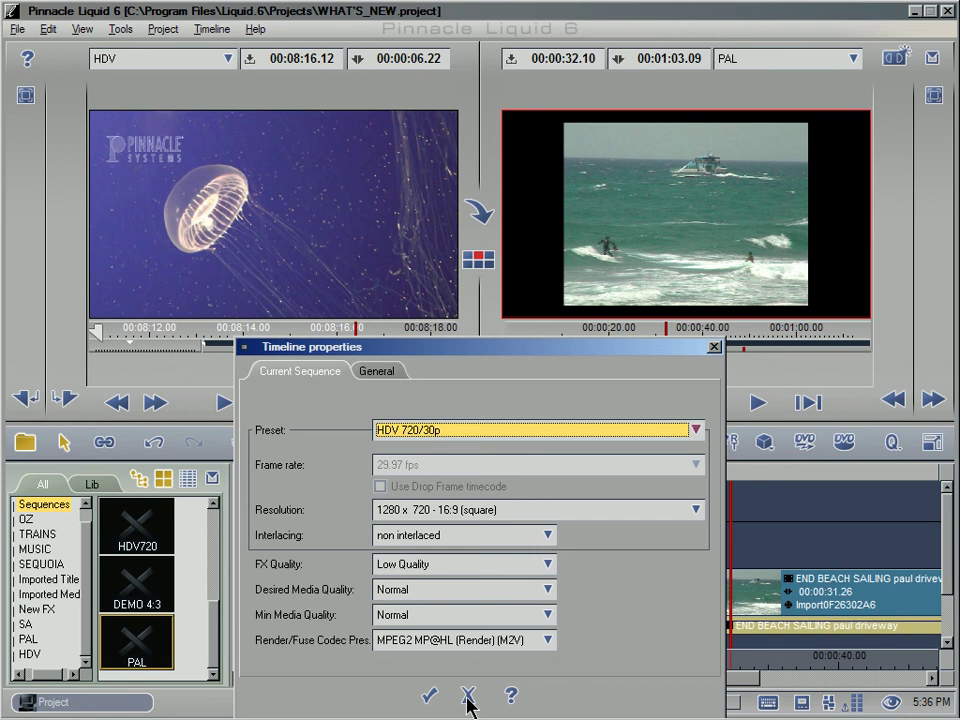
{"action": "left_click", "coordinate": [468, 700]}
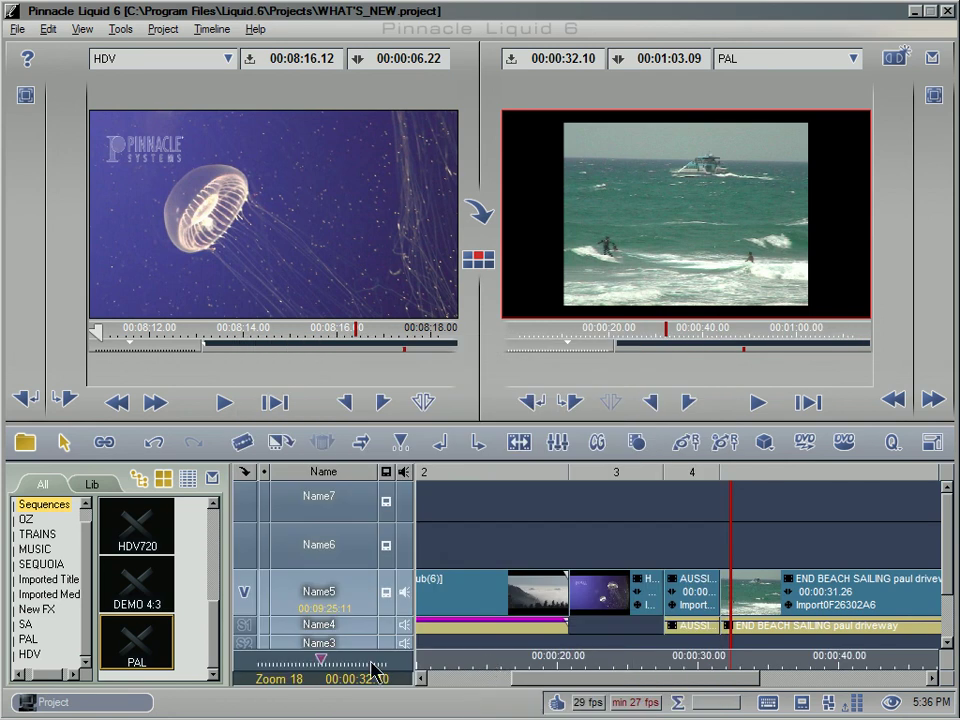
- Copy the selected clips from the PAL sequence's timeline
{"action": "left_click", "coordinate": [478, 668]}
{"action": "scroll", "coordinate": [476, 664], "scroll_direction": "down", "scroll_amount": 5}
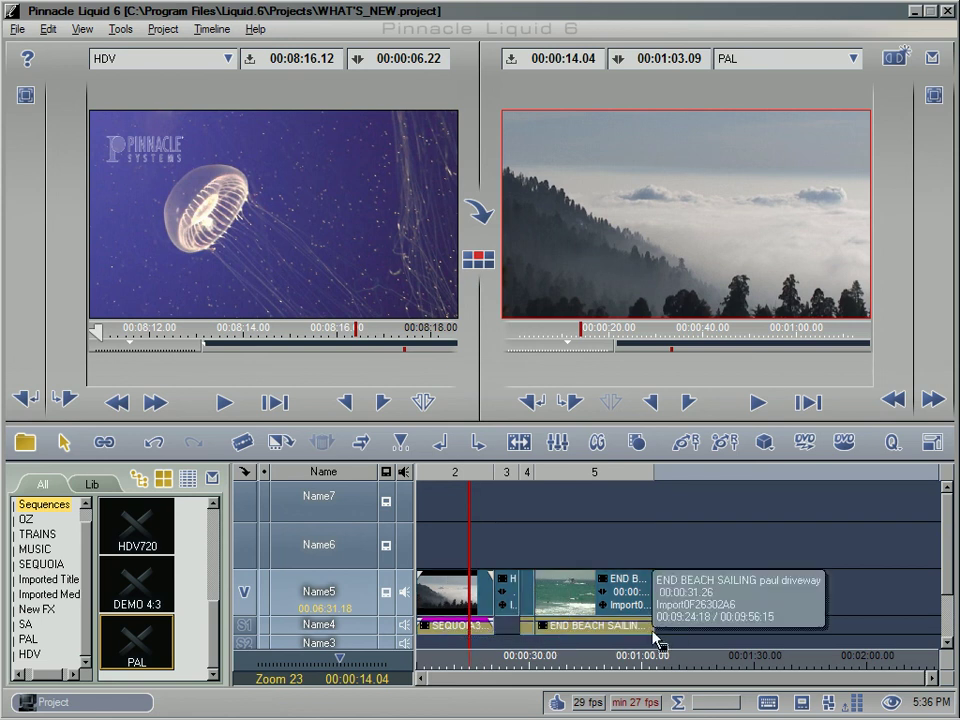
{"action": "right_click", "coordinate": [603, 600]}
{"action": "mouse_move", "coordinate": [632, 317]}
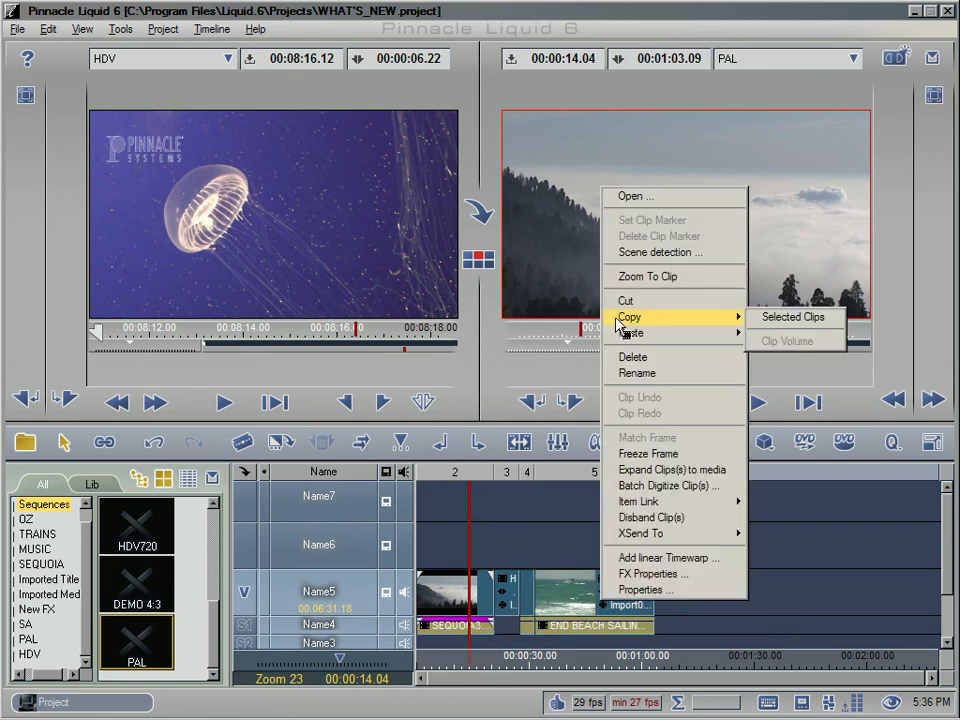
{"action": "left_click", "coordinate": [782, 318]}
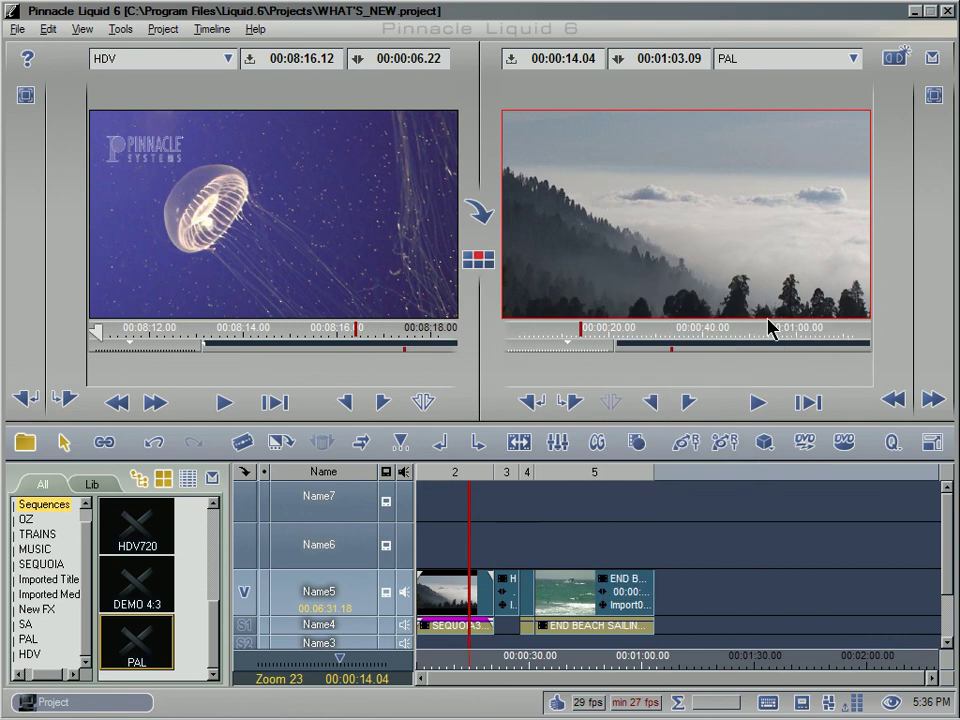
- Create a new sequence named PAL with the PAL 4:3 (CCIR) preset
{"action": "left_click", "coordinate": [899, 63]}
{"action": "left_click", "coordinate": [550, 278]}
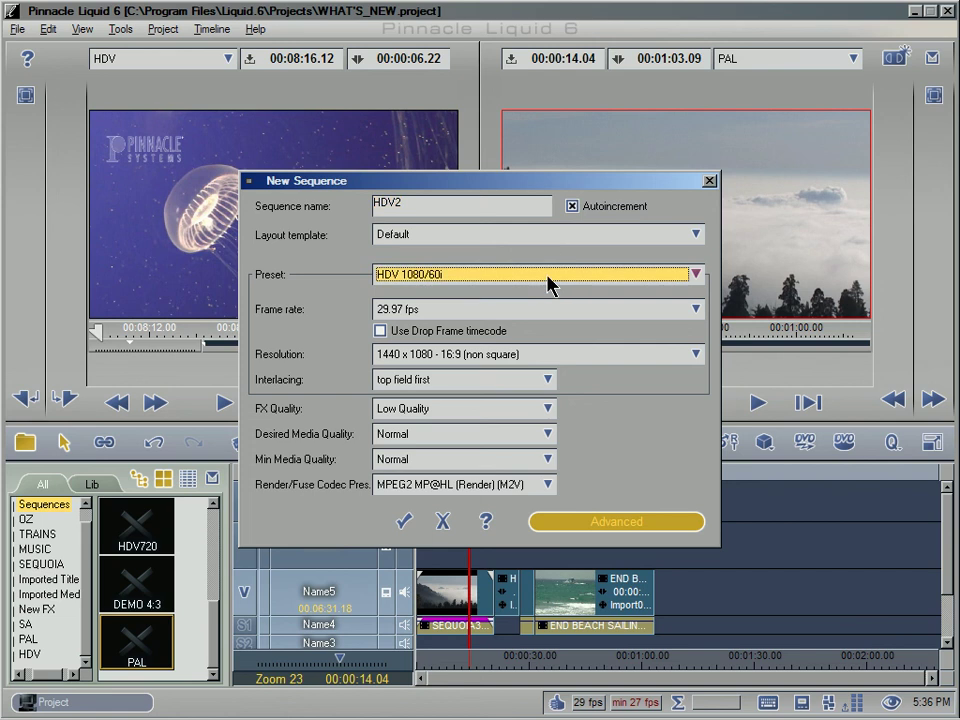
{"action": "left_click_drag", "start_coordinate": [696, 345], "coordinate": [696, 304]}
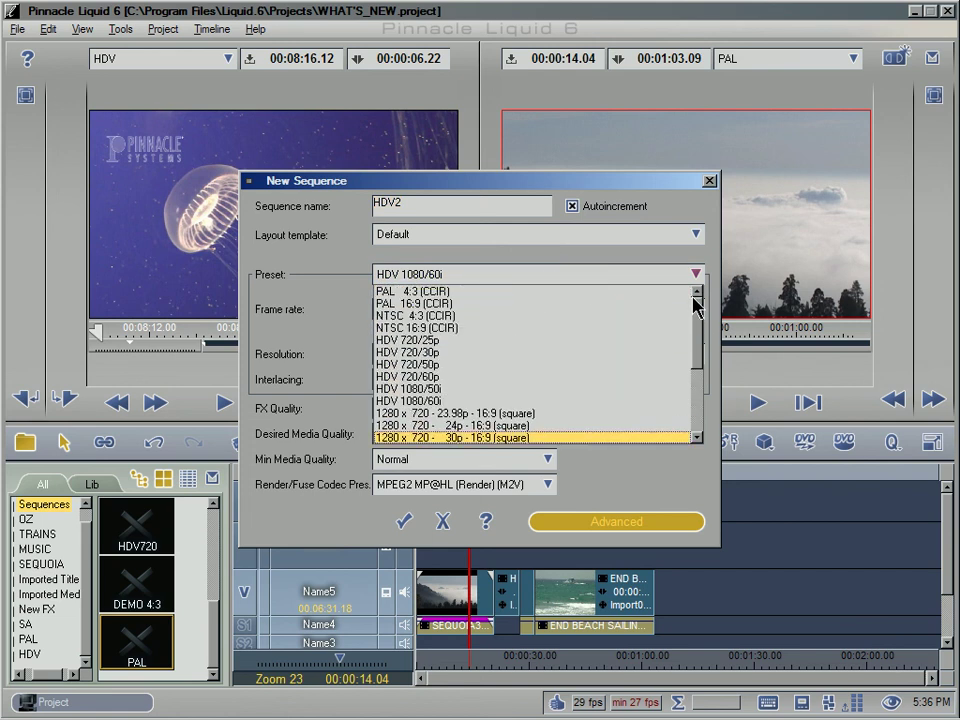
{"action": "left_click", "coordinate": [505, 292]}
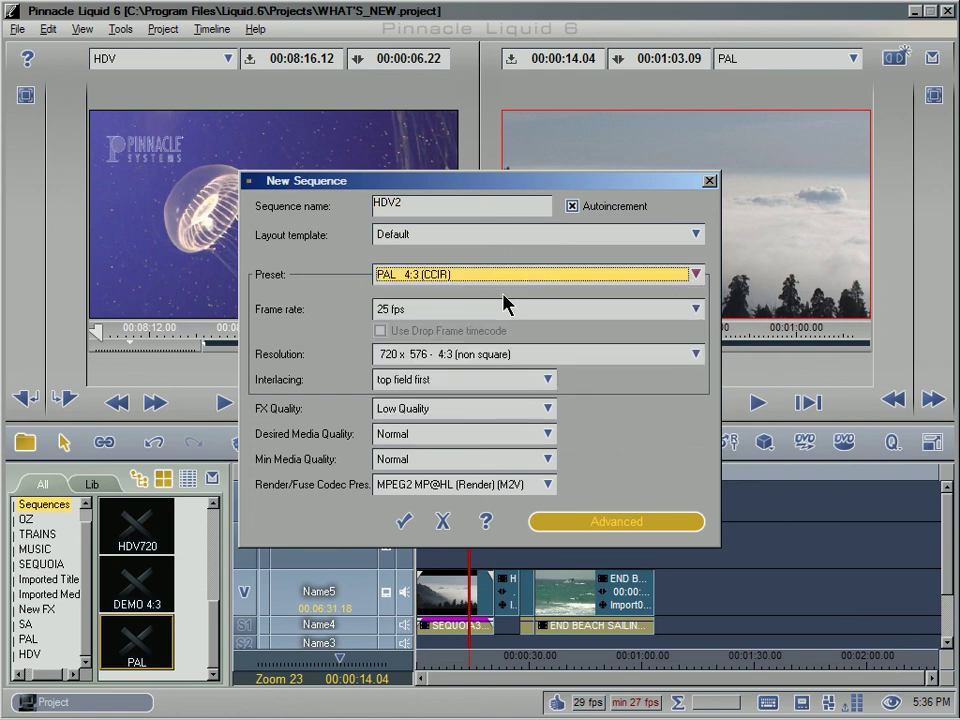
{"action": "left_click", "coordinate": [436, 200]}
{"action": "type", "text": "PAL"}
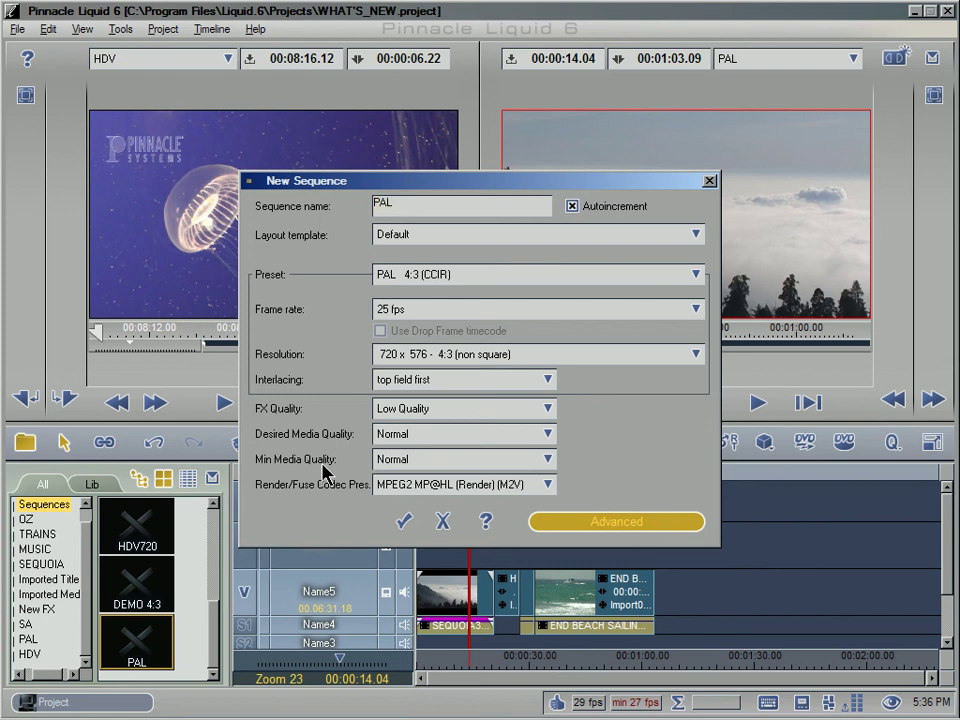
{"action": "left_click", "coordinate": [404, 521]}
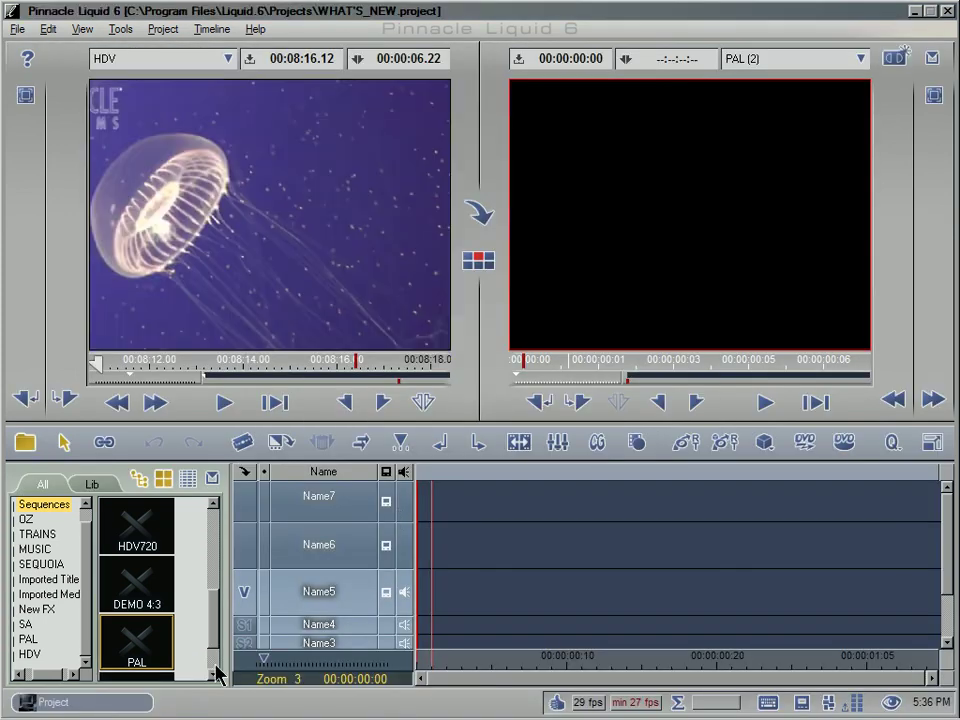
- Delete the earlier PAL copy of the HDV720 sequence from the Sequences rack
{"action": "scroll", "coordinate": [205, 655], "scroll_direction": "down", "scroll_amount": 1}
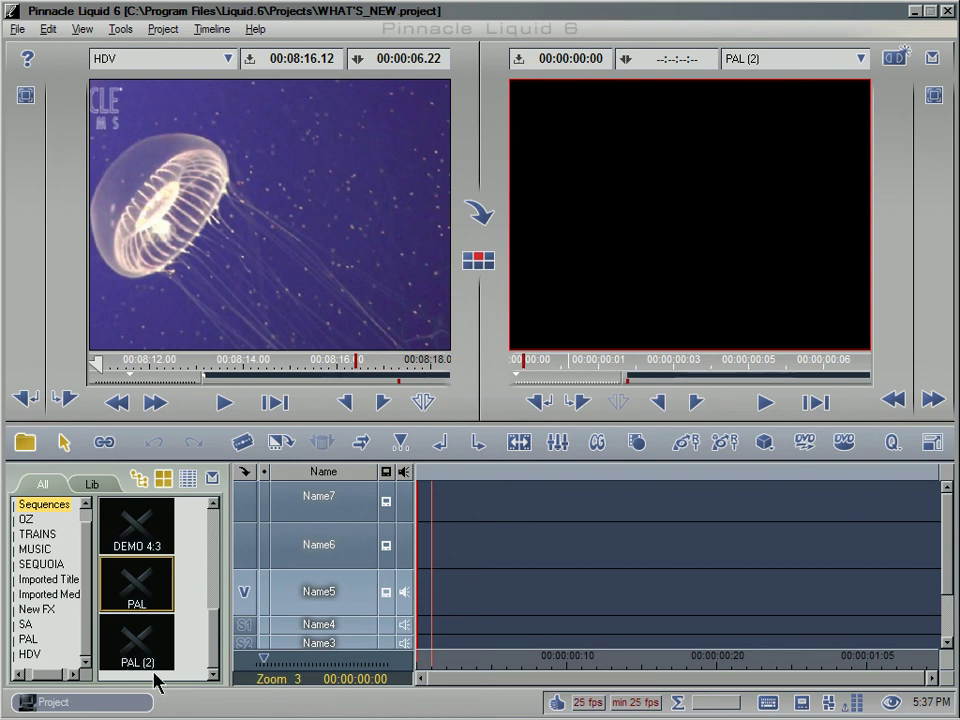
{"action": "right_click", "coordinate": [146, 605]}
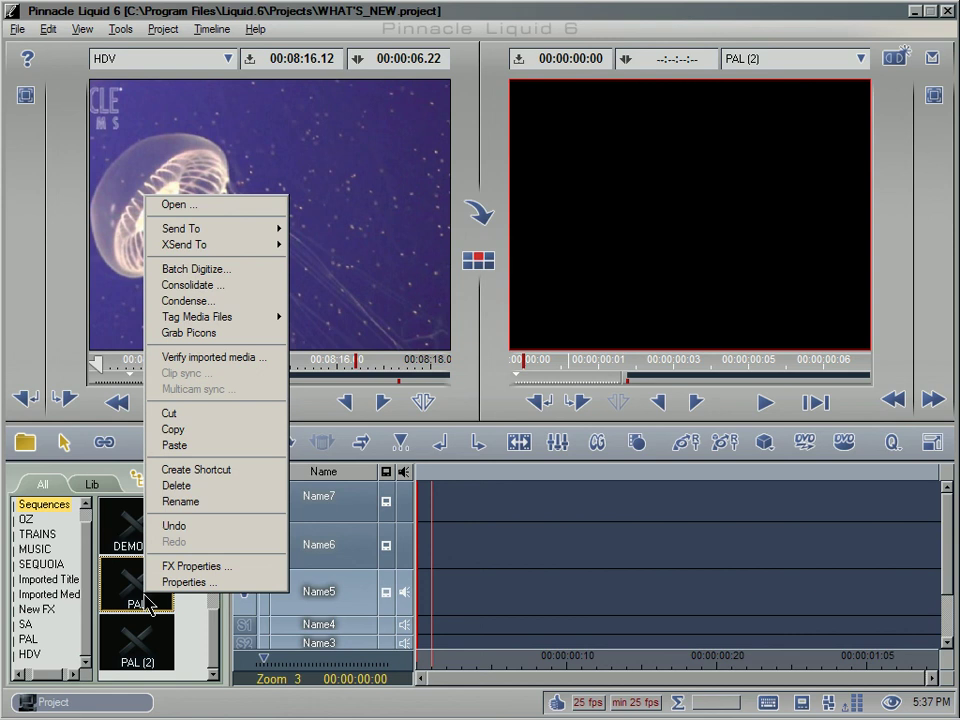
{"action": "left_click", "coordinate": [186, 485]}
{"action": "left_click", "coordinate": [370, 480]}
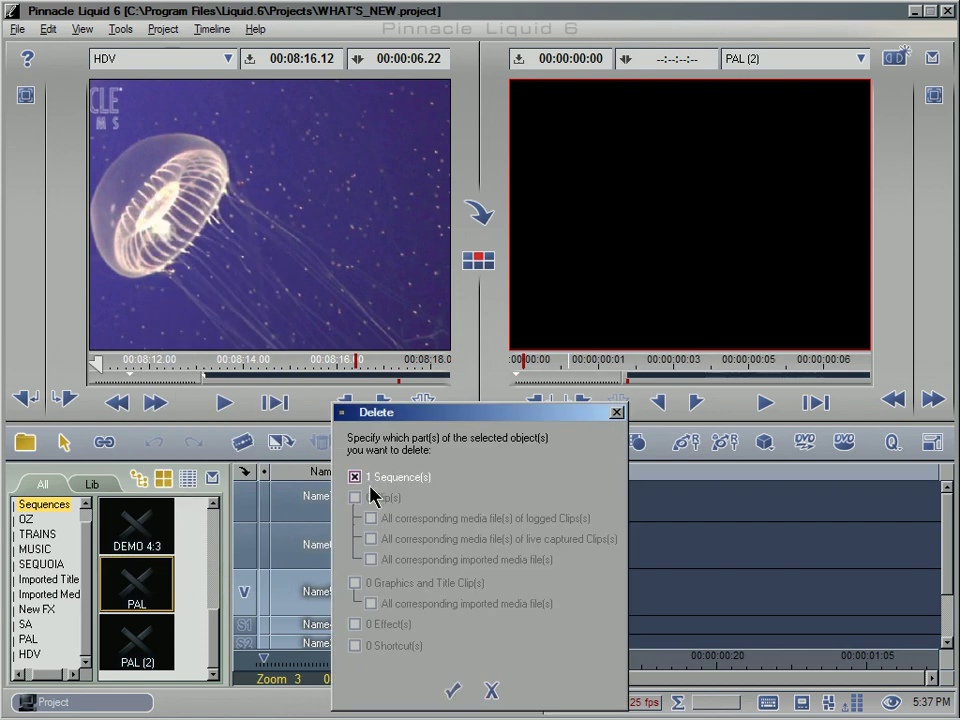
{"action": "left_click", "coordinate": [454, 690]}
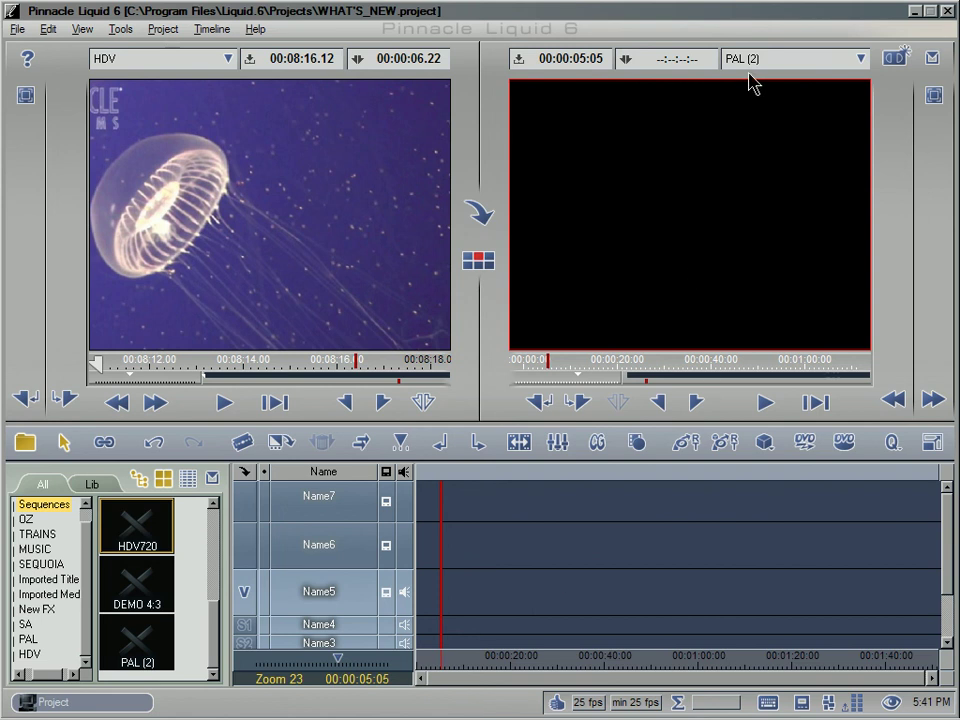
- Check the PAL sequence's preset and frame rate in its timeline properties, and leave the settings as they are
{"action": "right_click", "coordinate": [559, 534]}
{"action": "left_click", "coordinate": [580, 522]}
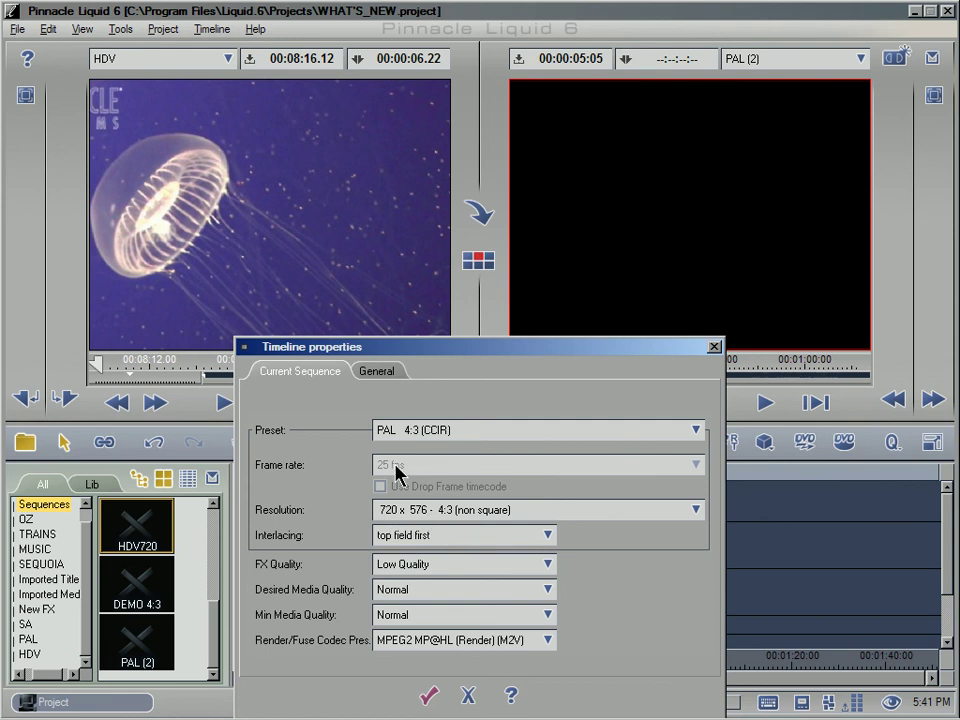
{"action": "left_click", "coordinate": [467, 694]}
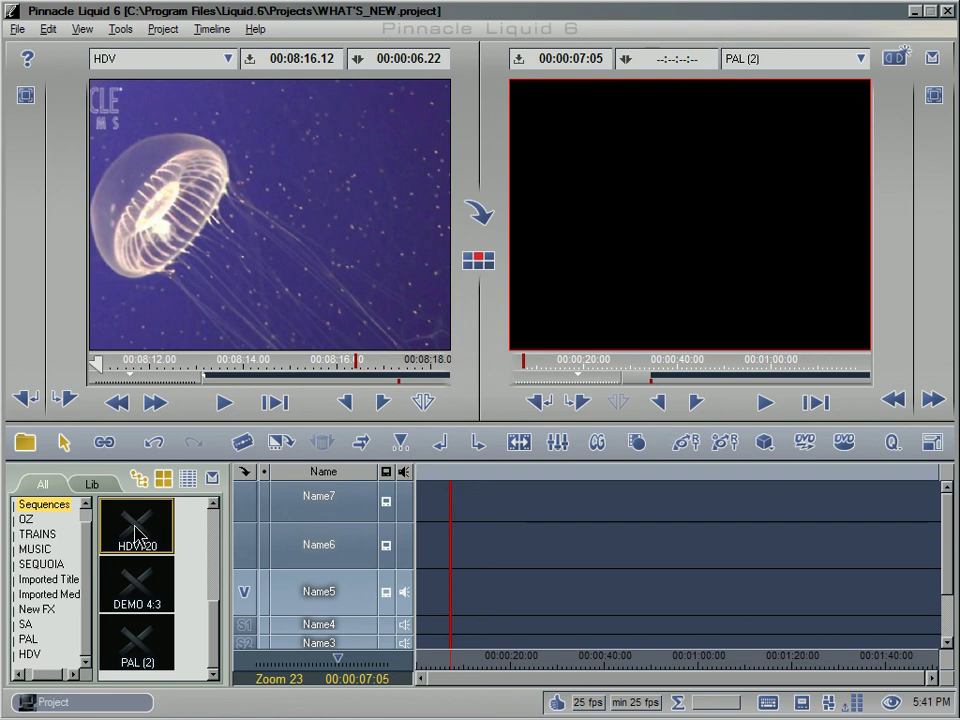
- Place the HDV720 sequence on track Name5 of the PAL timeline at 00:00:16:10, and move the playhead to the cow shot at 00:00:46:10
{"action": "left_click_drag", "start_coordinate": [137, 537], "coordinate": [494, 598]}
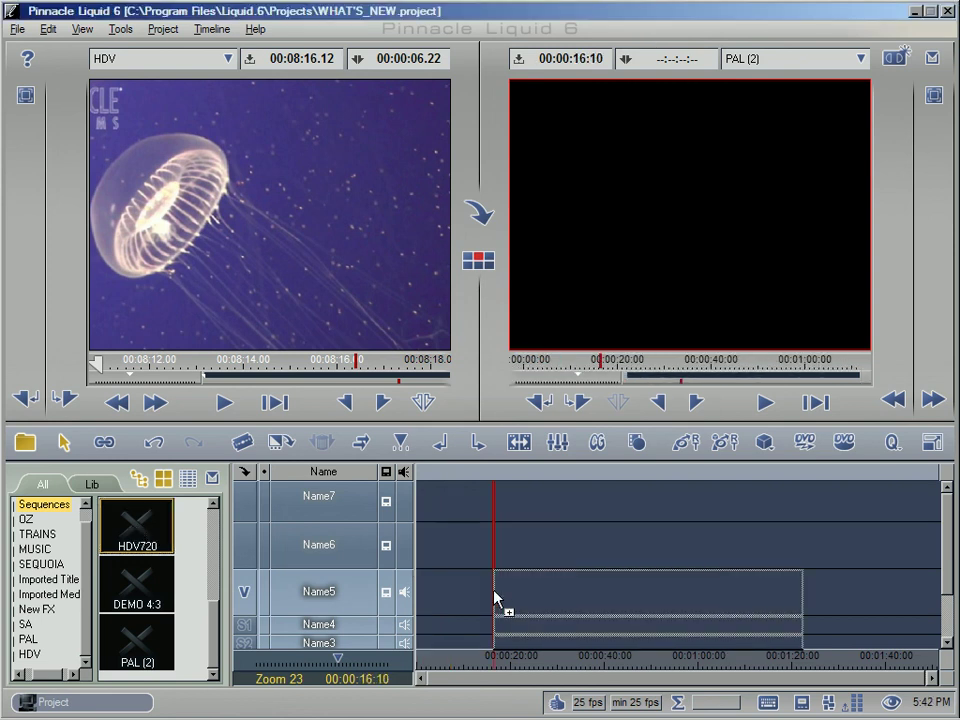
{"action": "left_click_drag", "start_coordinate": [494, 598], "coordinate": [494, 598]}
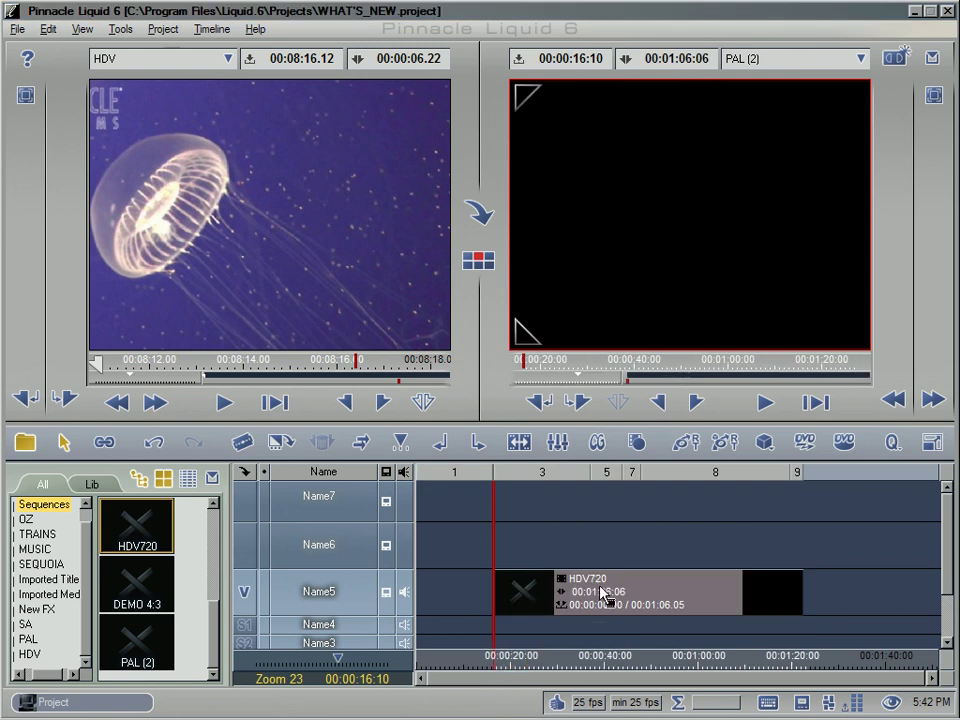
{"action": "left_click_drag", "start_coordinate": [518, 669], "coordinate": [634, 668]}
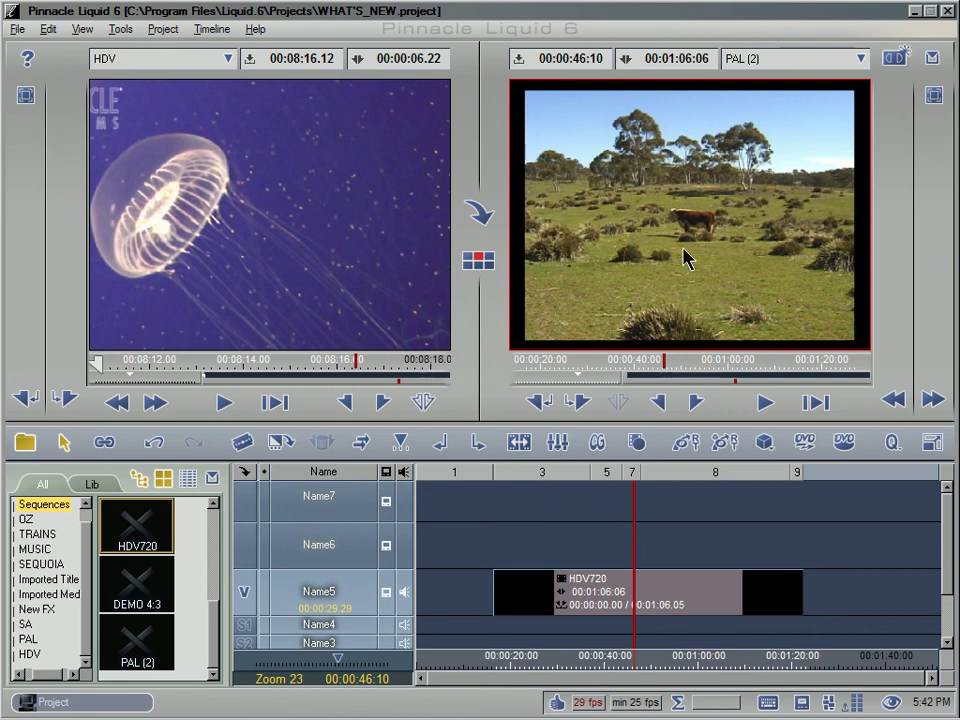
- Step into the HDV720 container on track Name5 to reach its individual clips
{"action": "right_click", "coordinate": [619, 601]}
{"action": "mouse_move", "coordinate": [682, 487]}
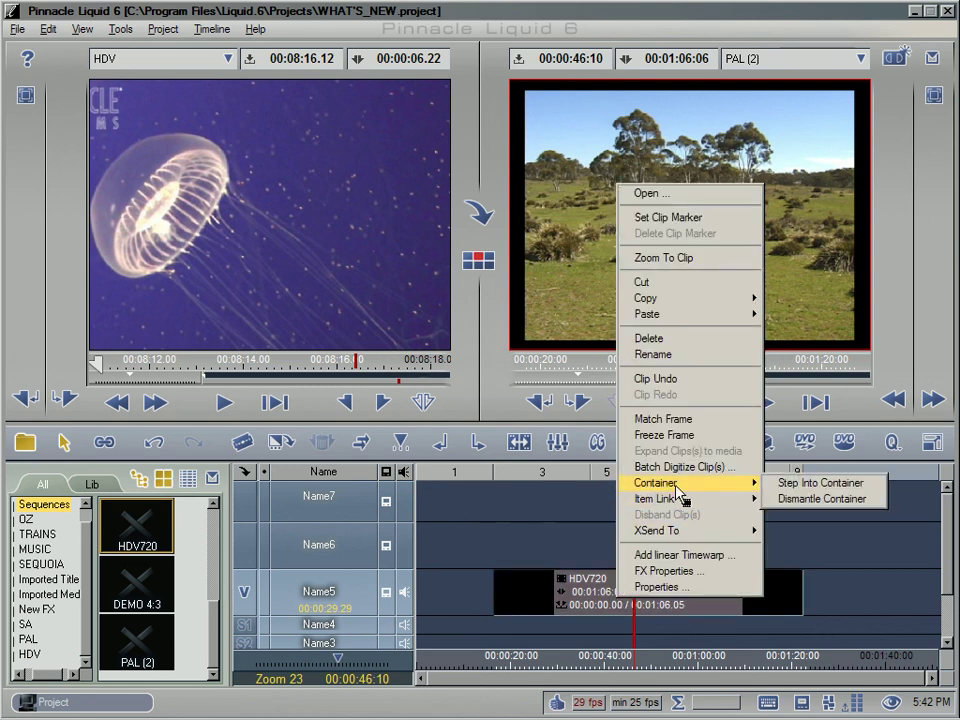
{"action": "left_click", "coordinate": [805, 487]}
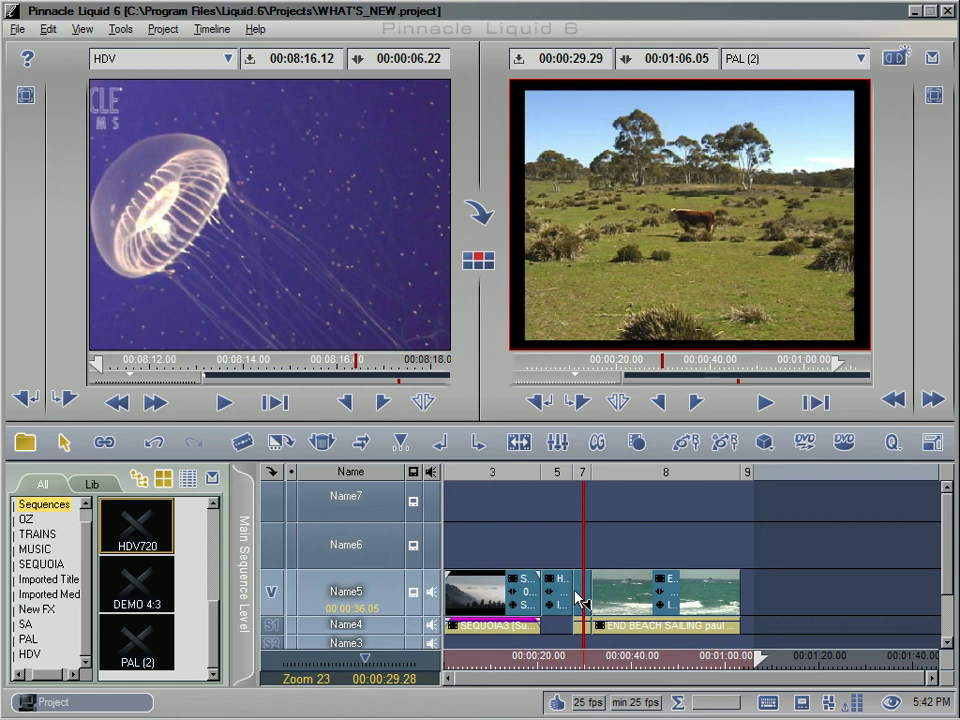
- Set the AUSSIE COW clip's scaling to Fit largest - Keep Aspect, and return to the main sequence level with the playhead at 00:01:01:00
{"action": "right_click", "coordinate": [583, 600]}
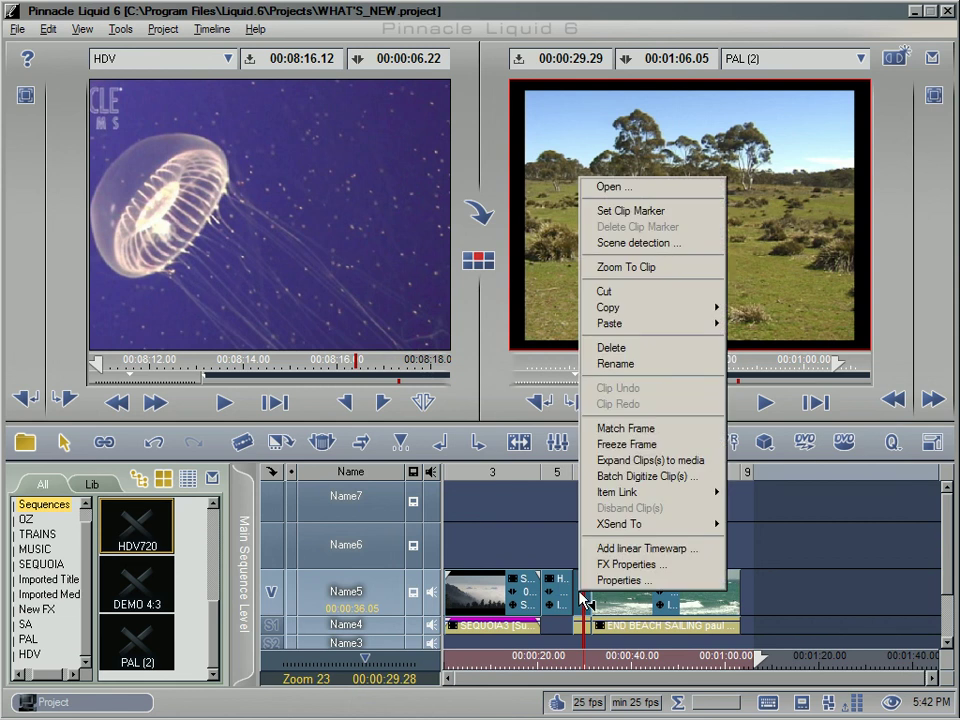
{"action": "left_click", "coordinate": [638, 582]}
{"action": "left_click", "coordinate": [585, 472]}
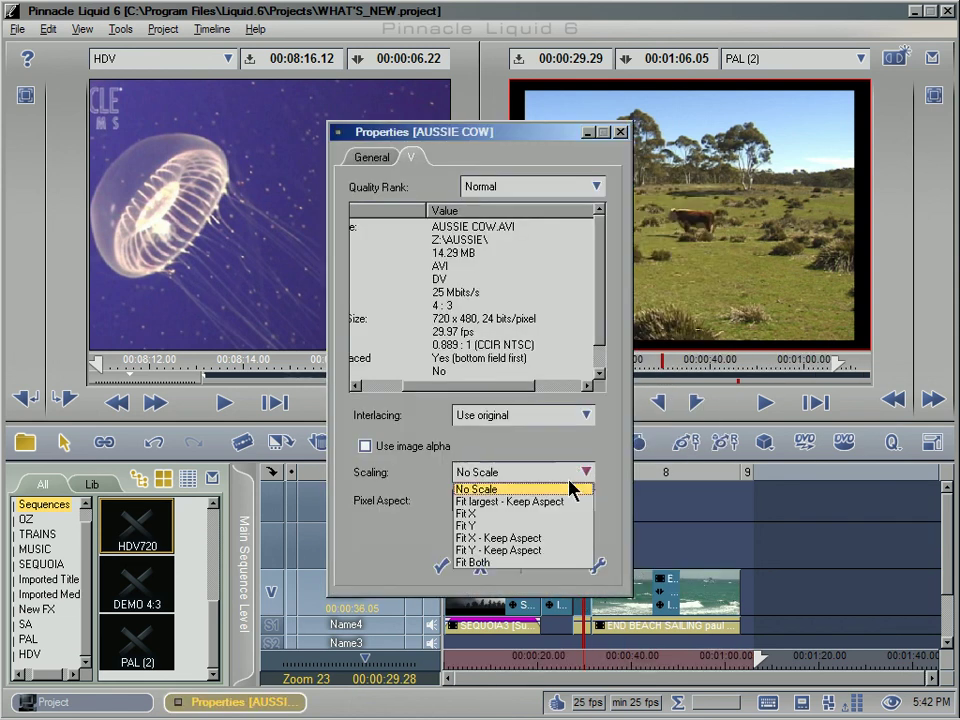
{"action": "left_click", "coordinate": [520, 501]}
{"action": "left_click", "coordinate": [440, 566]}
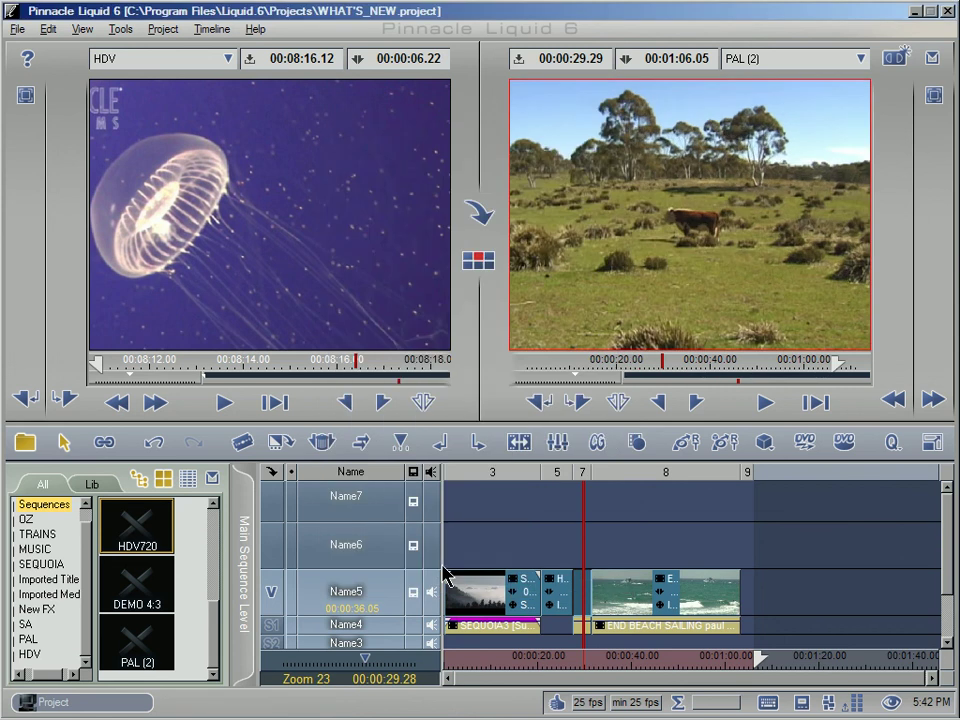
{"action": "left_click", "coordinate": [246, 566]}
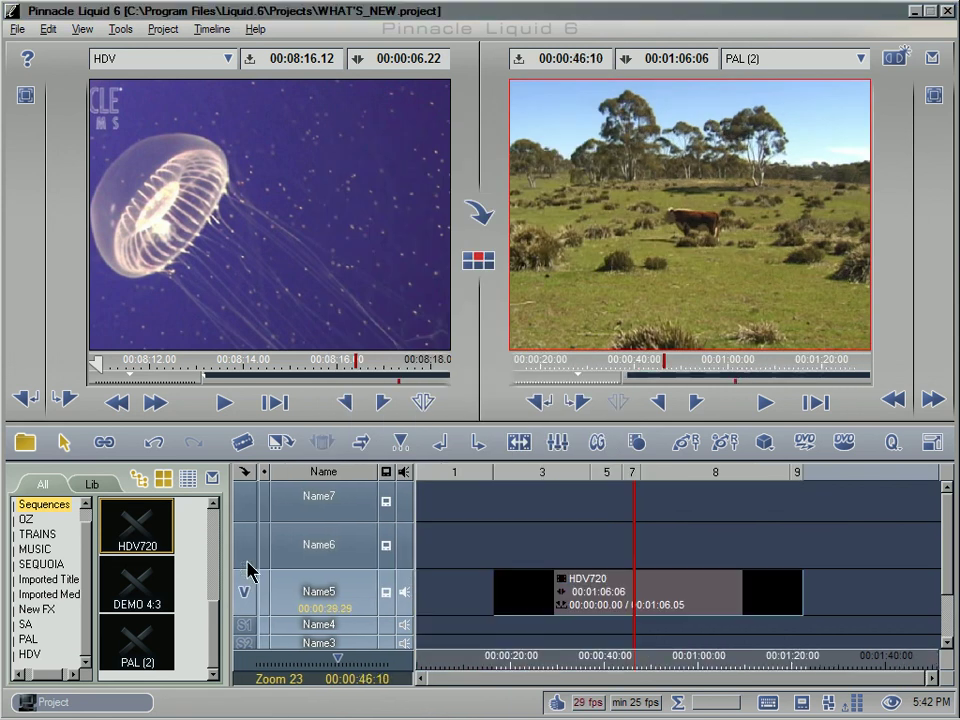
{"action": "left_click_drag", "start_coordinate": [519, 662], "coordinate": [704, 632]}
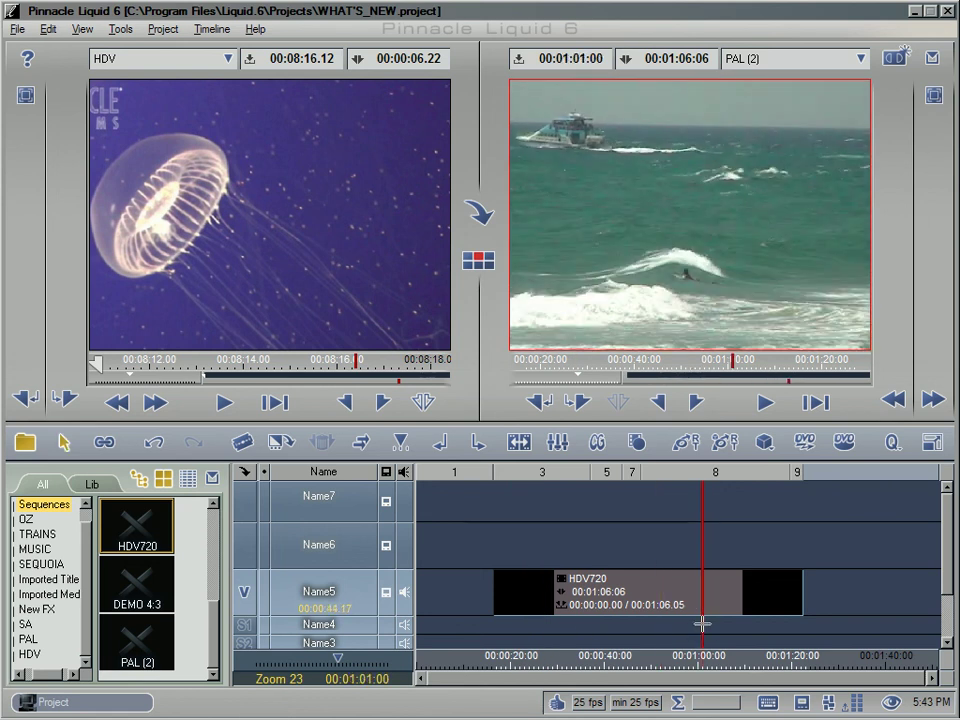